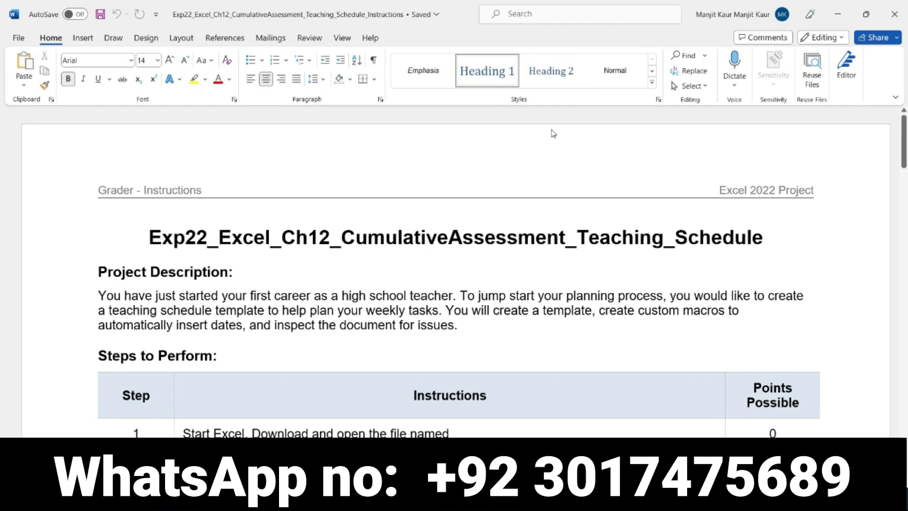
Highlight the document title Exp22_Excel_Ch12_CumulativeAssessment_Teaching_Schedule in yellow.
scroll(556, 140, down, 2)
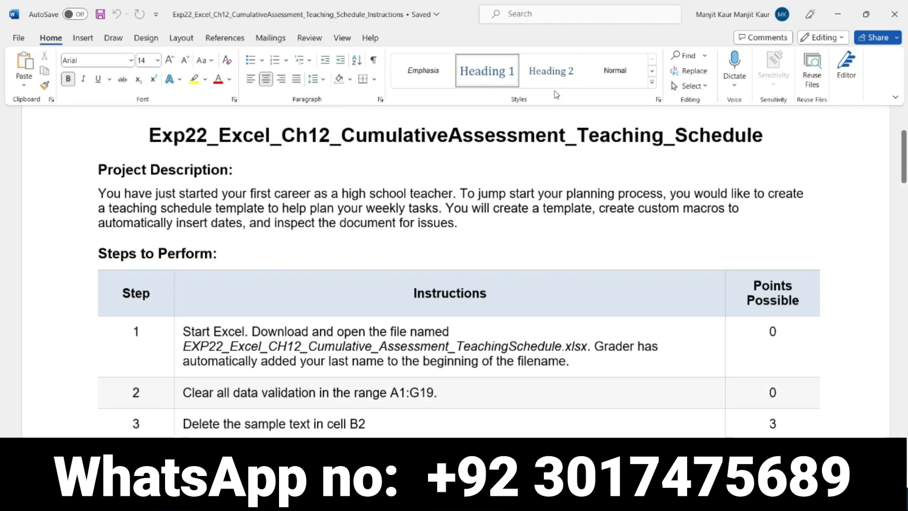
scroll(164, 202, up, 1)
drag(145, 184, 742, 163)
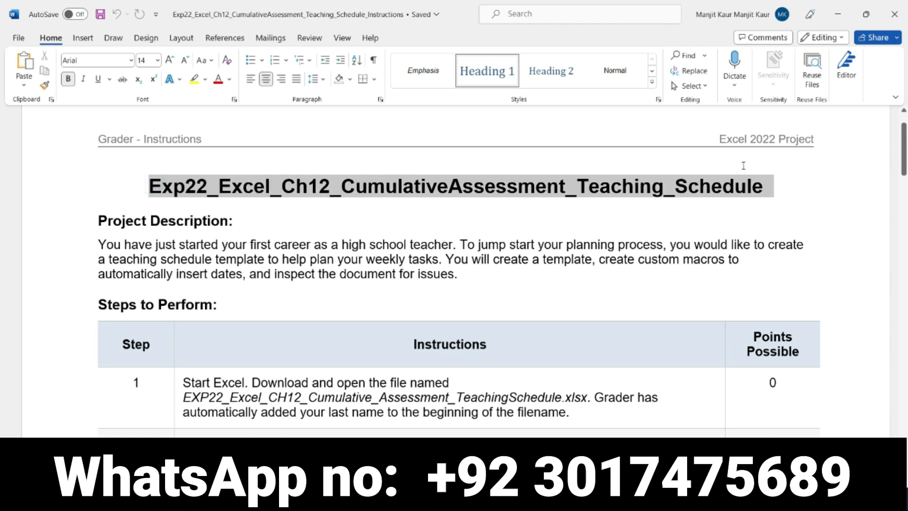
click(595, 146)
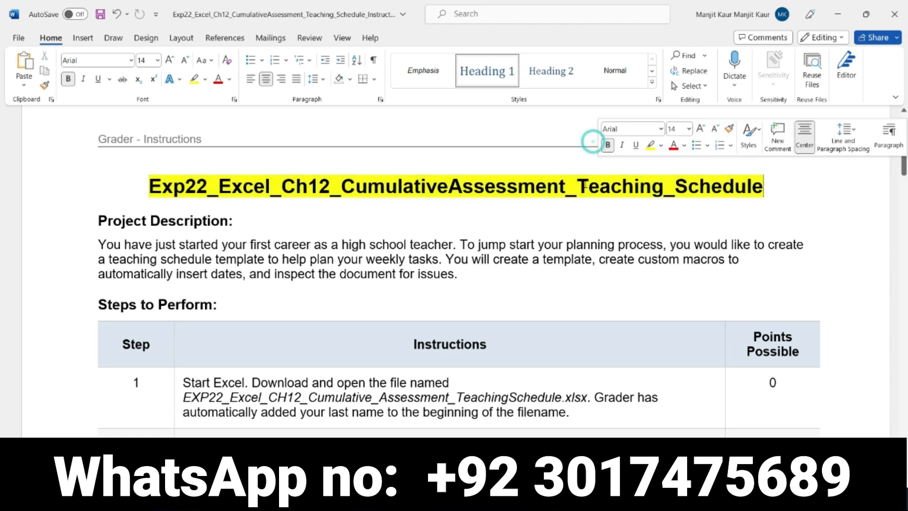
click(322, 220)
Highlight the paragraph under Project Description in yellow.
scroll(303, 236, down, 1)
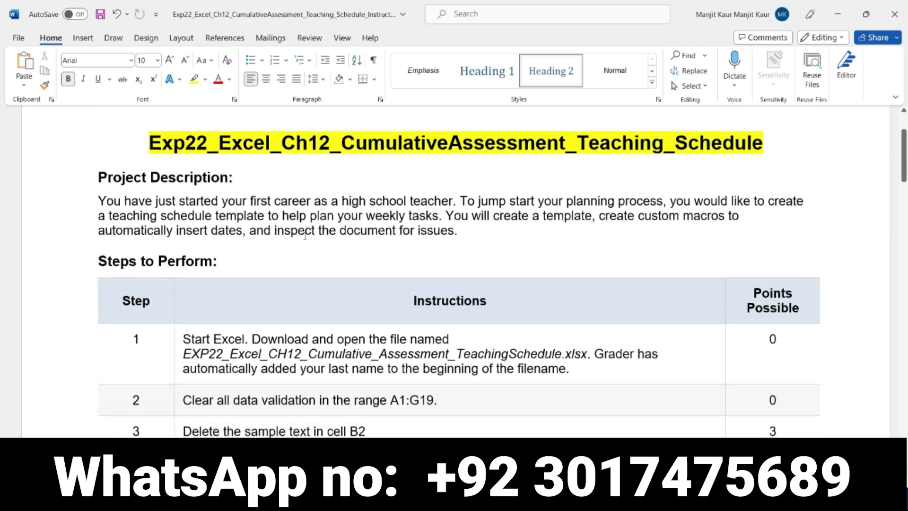
scroll(305, 236, up, 1)
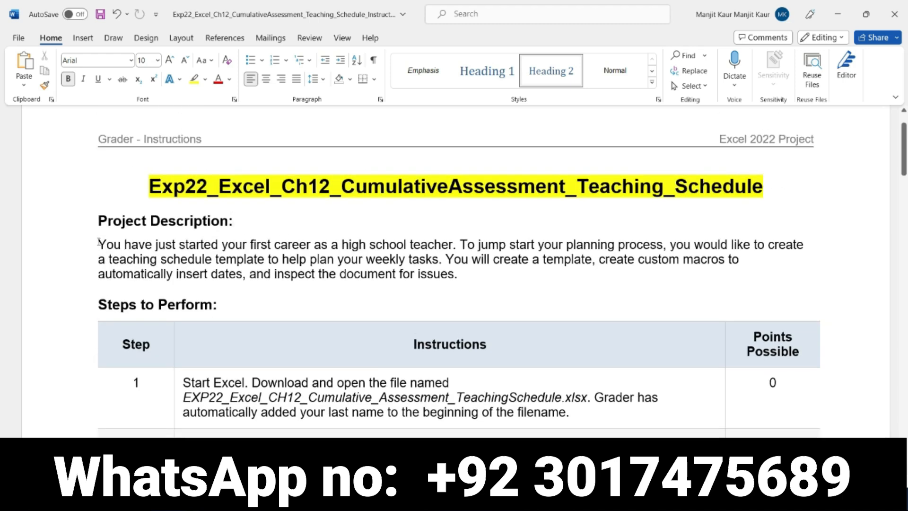
drag(98, 242, 441, 286)
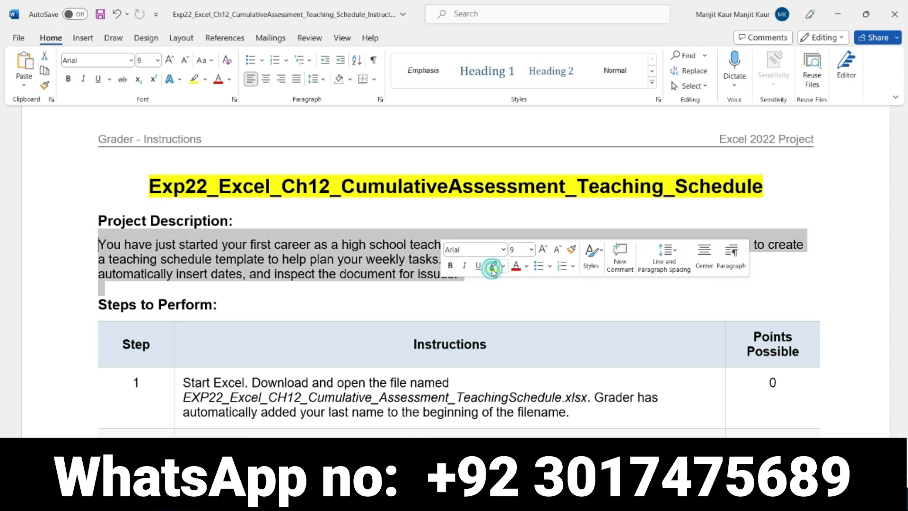
click(493, 266)
click(472, 291)
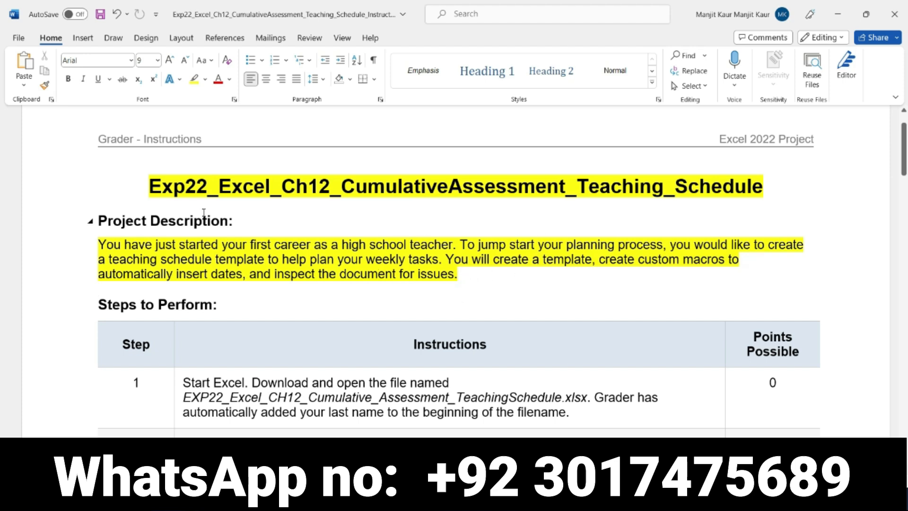
Read through the project description and the full table of steps to perform in the instructions document.
scroll(531, 290, down, 1)
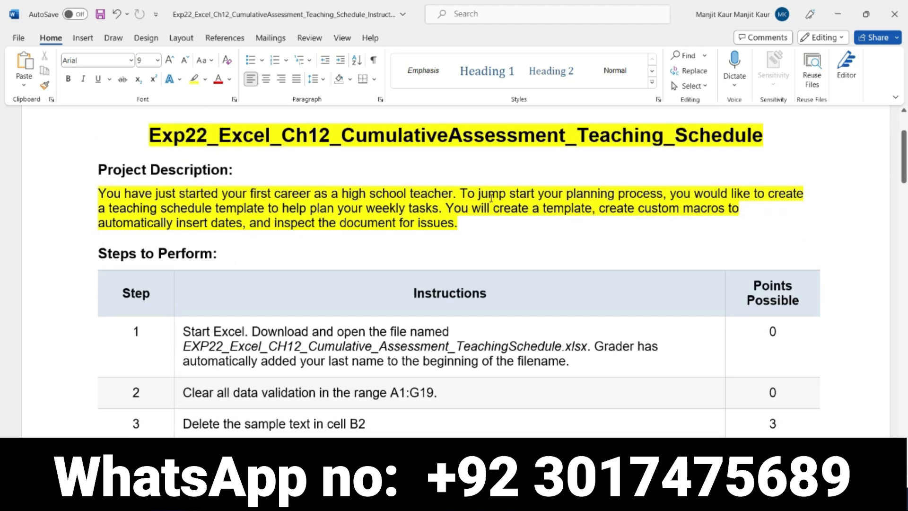
scroll(422, 204, up, 1)
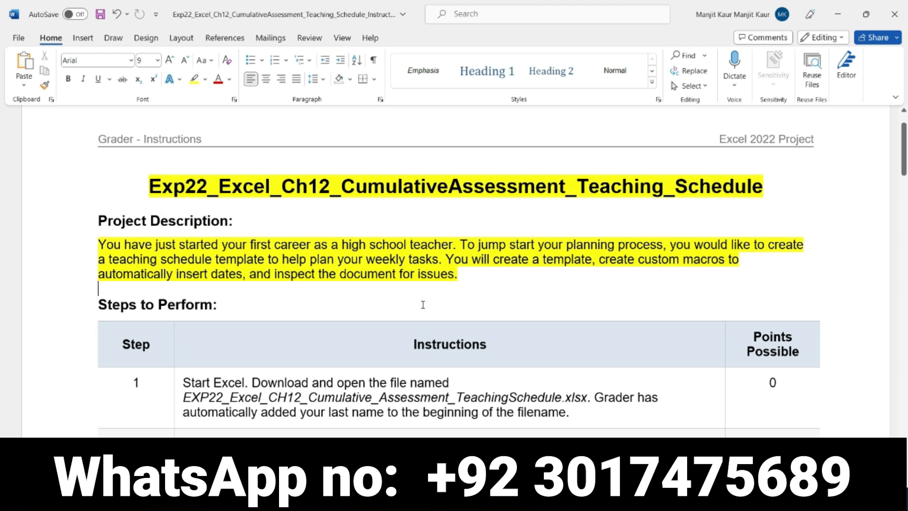
scroll(423, 289, down, 2)
scroll(422, 306, down, 4)
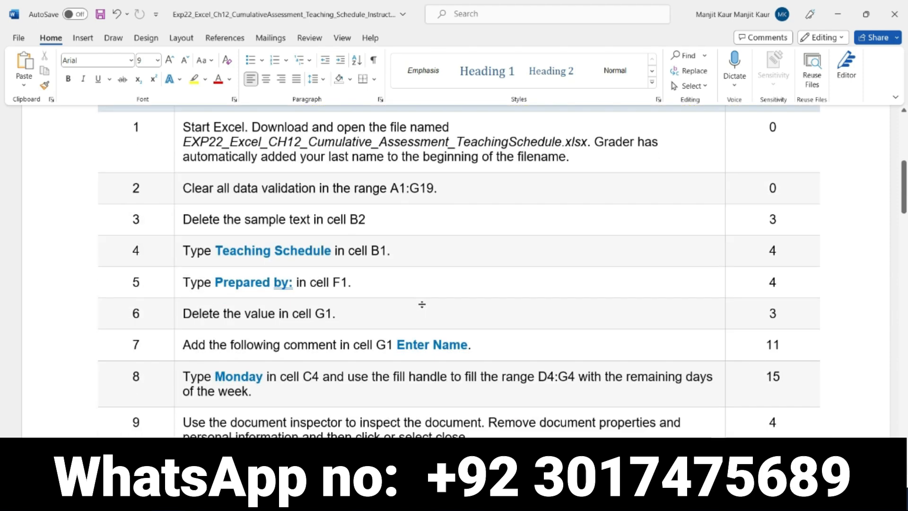
scroll(424, 305, down, 7)
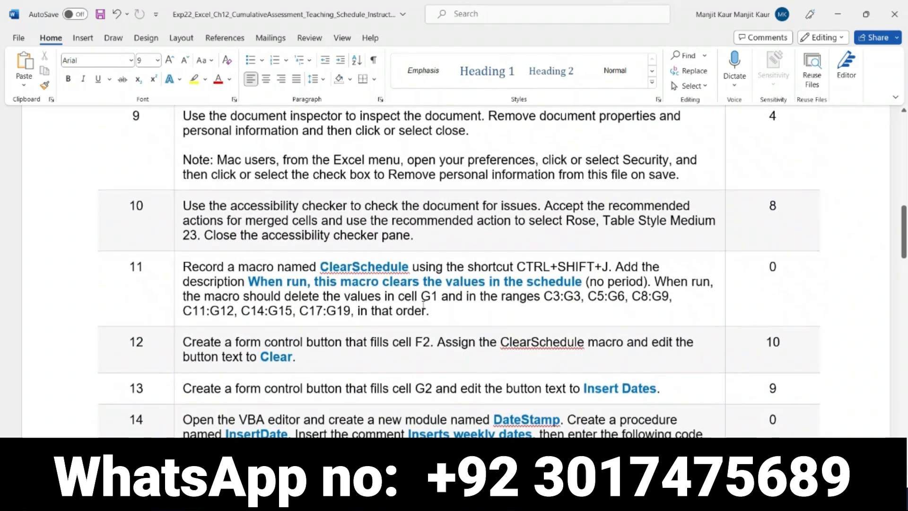
scroll(423, 305, down, 10)
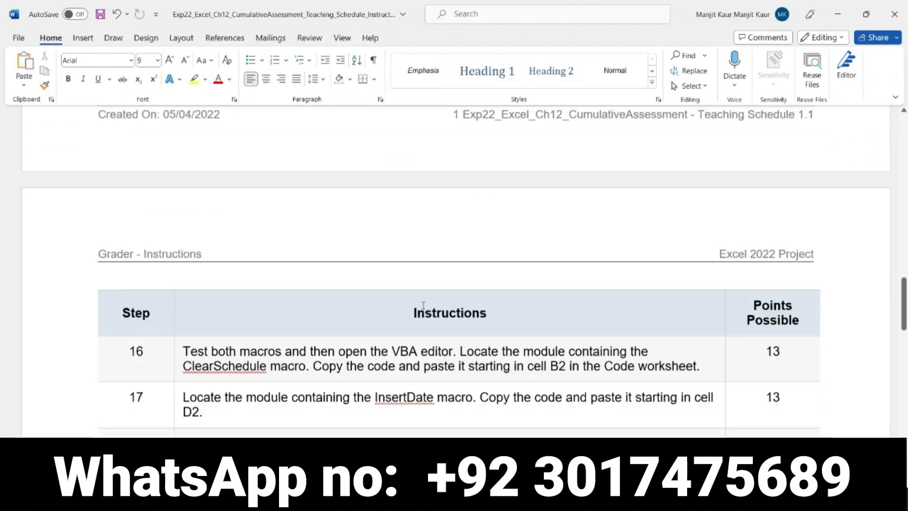
scroll(422, 305, down, 2)
scroll(423, 305, up, 15)
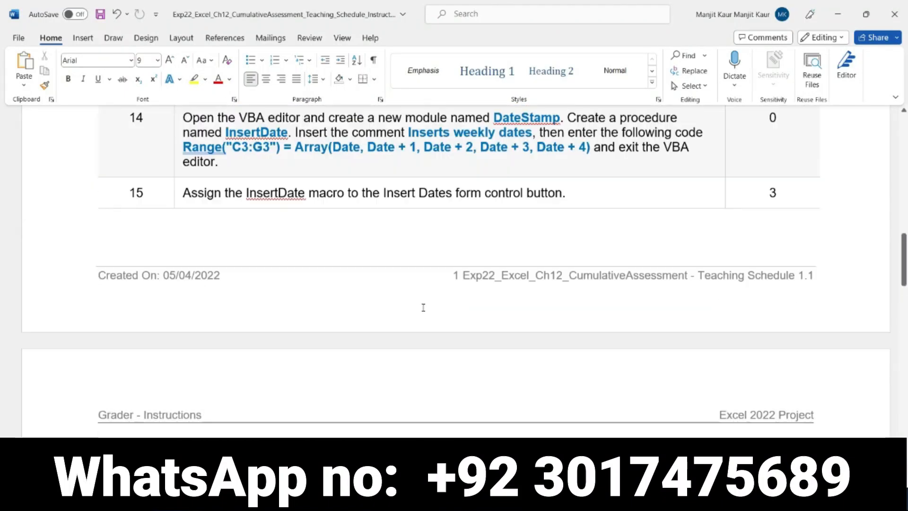
scroll(422, 305, up, 15)
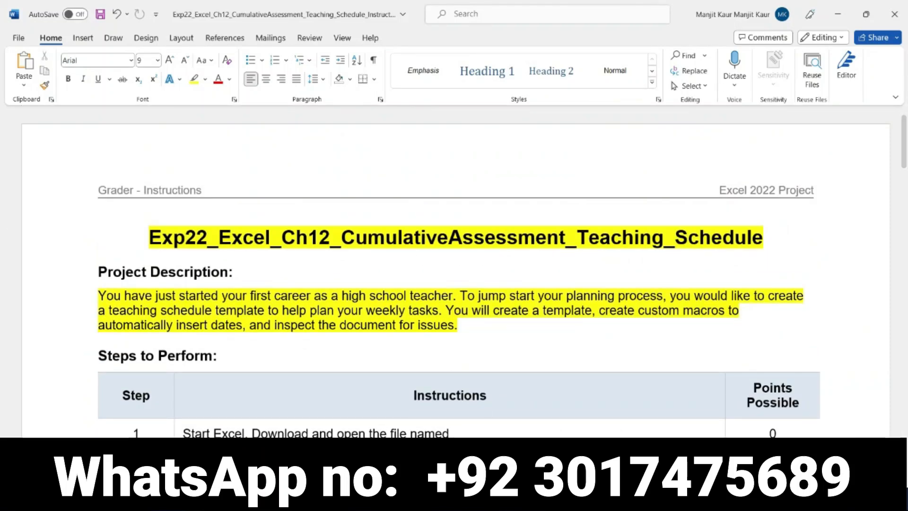
Switch to the TeachingSchedule workbook in Excel and look over the conference schedule template.
click(474, 498)
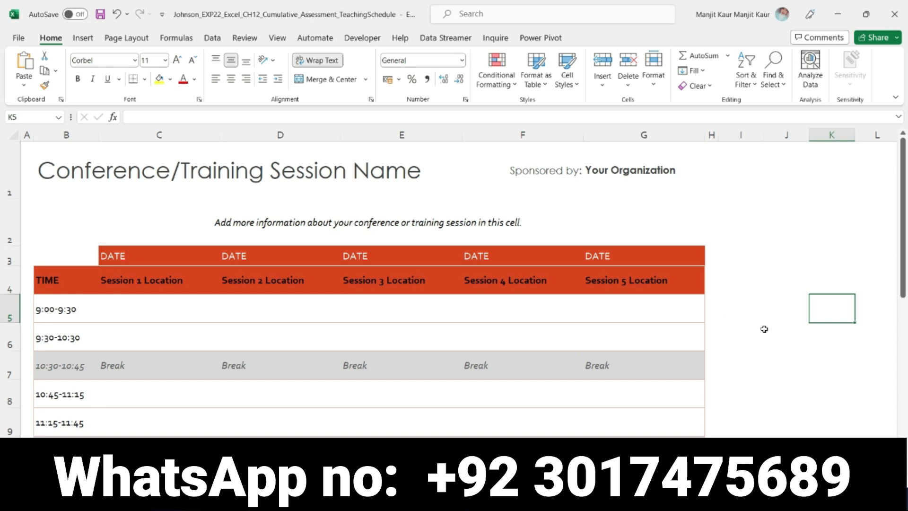
scroll(764, 329, down, 7)
scroll(763, 331, up, 7)
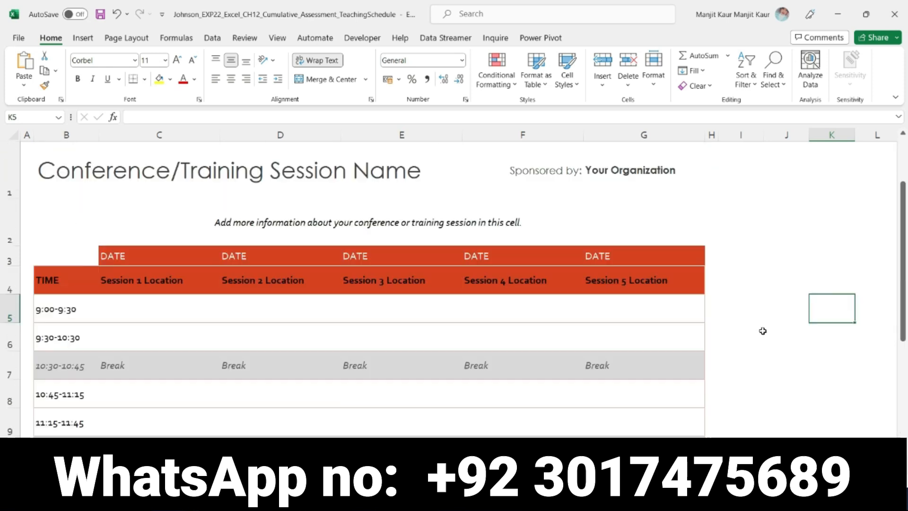
click(747, 271)
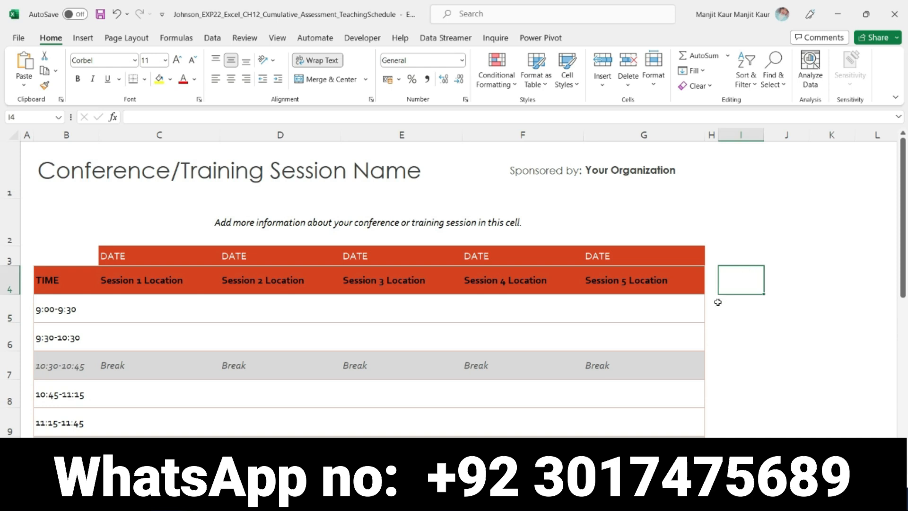
click(798, 233)
scroll(456, 234, down, 1)
scroll(458, 240, up, 1)
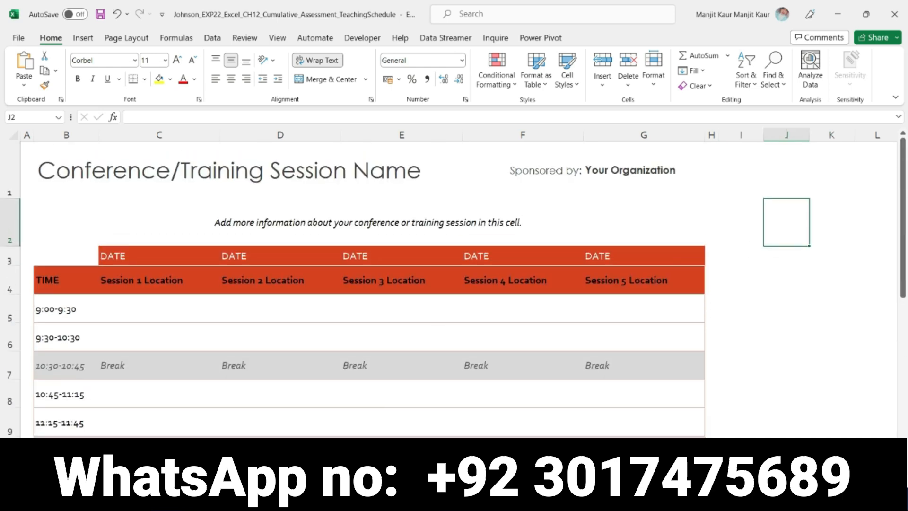
Switch back to the Word instructions and remove the yellow highlight from the document title.
click(437, 498)
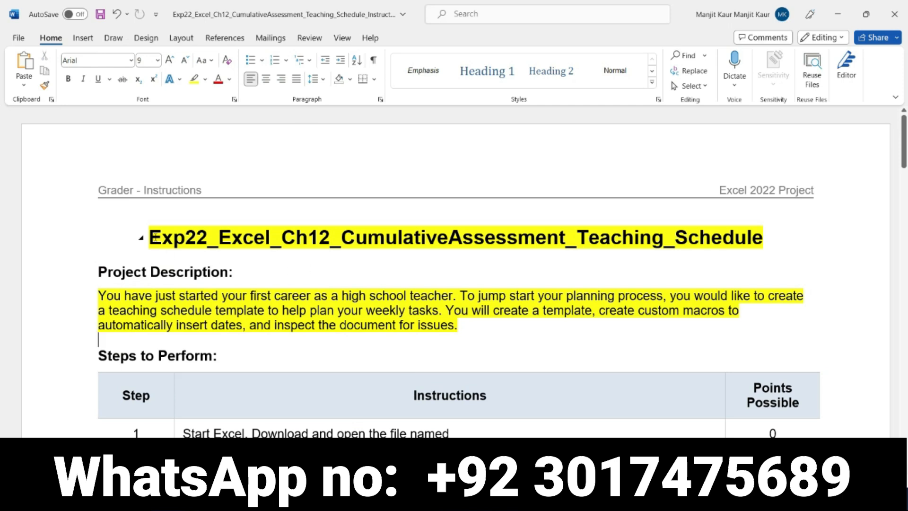
drag(149, 236, 806, 258)
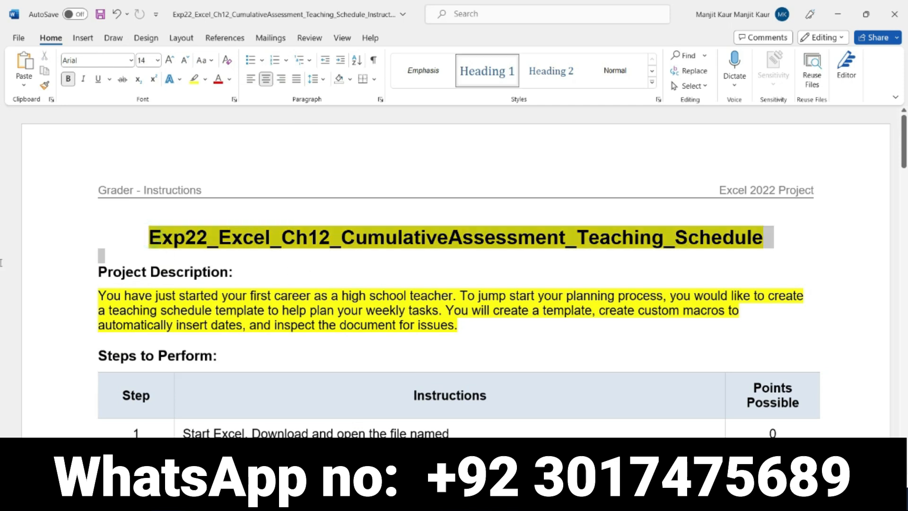
drag(1, 263, 1, 264)
drag(796, 259, 797, 253)
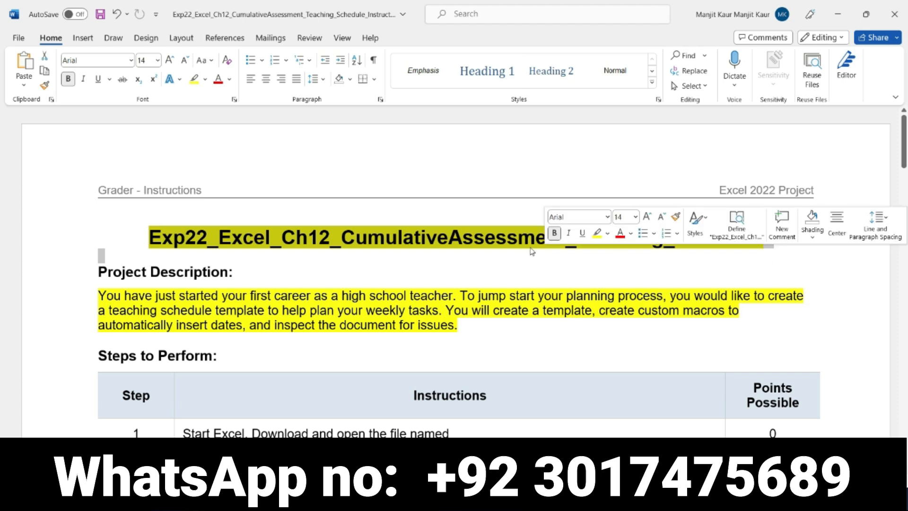
click(597, 233)
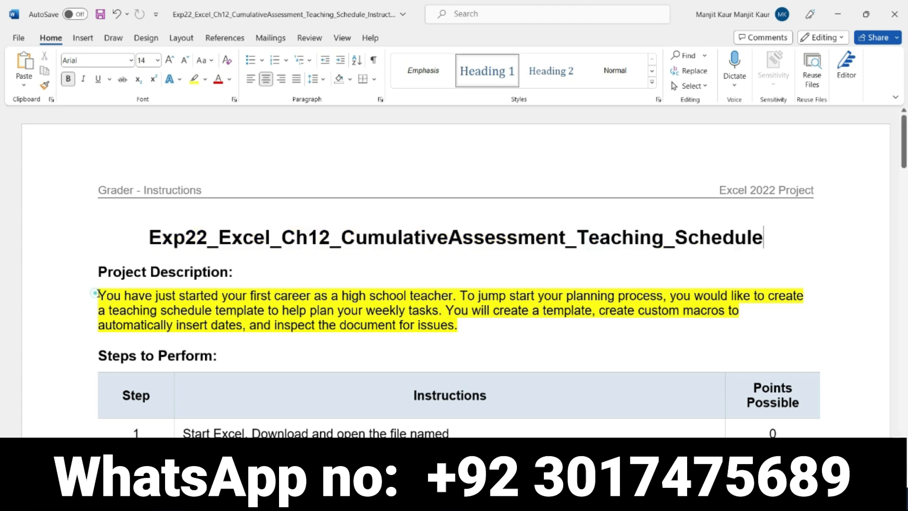
Remove the yellow highlight from the paragraph under Project Description.
drag(97, 293, 422, 345)
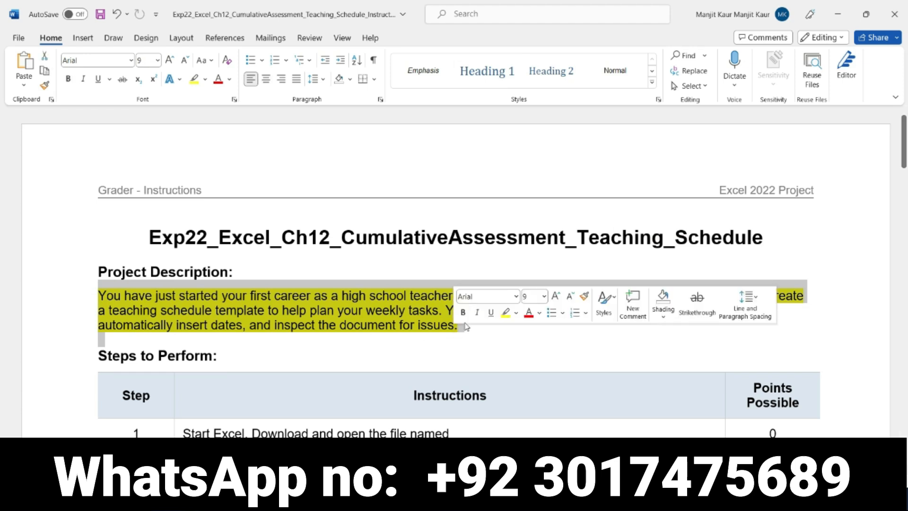
click(504, 319)
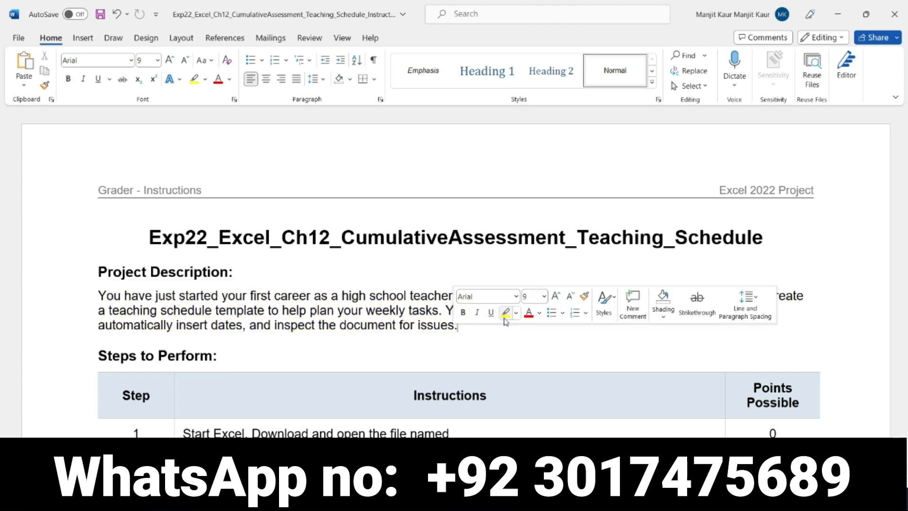
click(479, 349)
Highlight the step 2 instruction "Clear all data validation in the range A1:G19" in yellow.
scroll(520, 355, down, 2)
scroll(520, 355, down, 2)
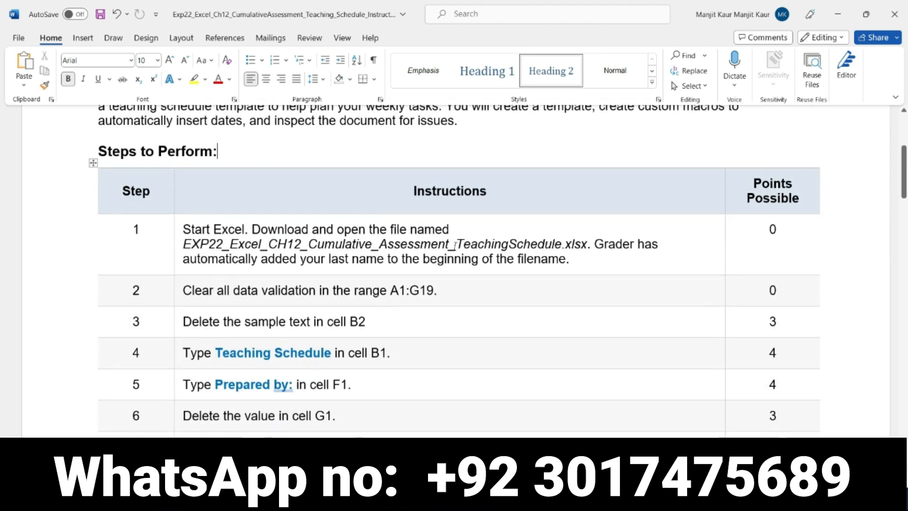
scroll(529, 255, down, 2)
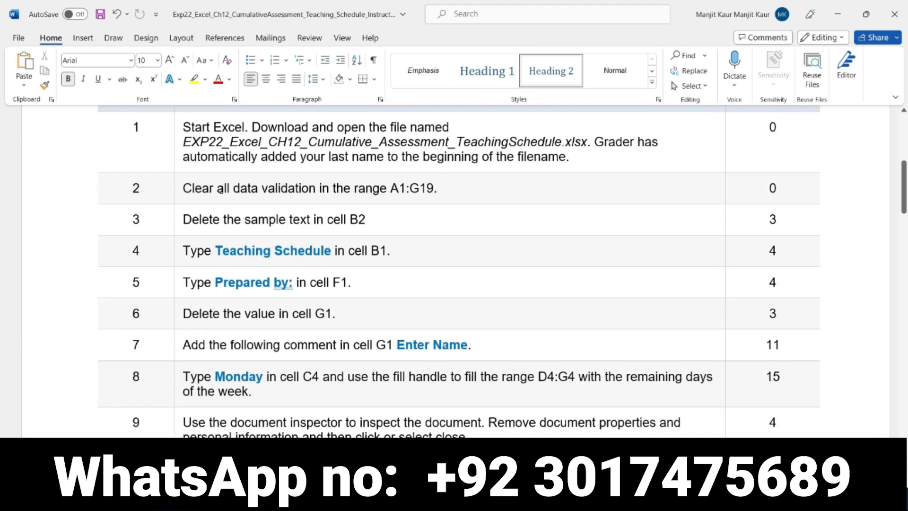
drag(185, 189, 432, 192)
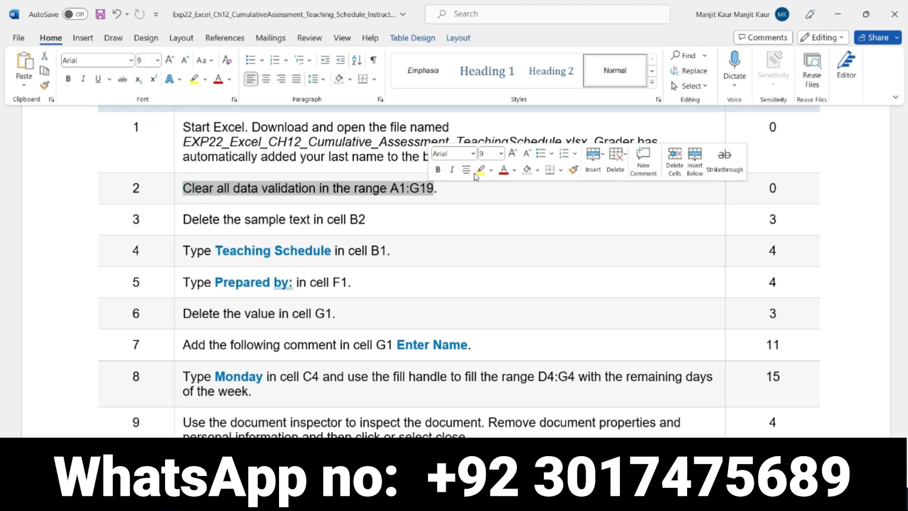
click(481, 171)
click(479, 189)
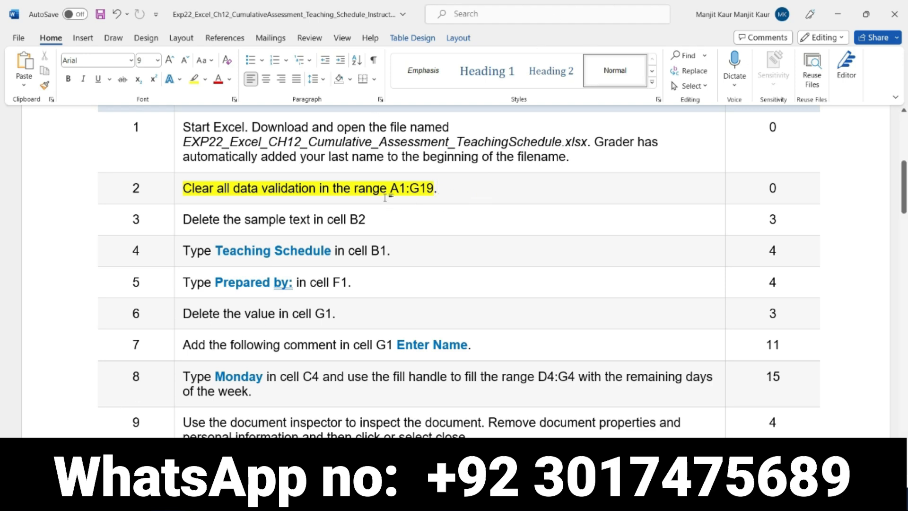
Switch to the TeachingSchedule workbook in Excel and select the range A1:G19.
drag(391, 188, 434, 188)
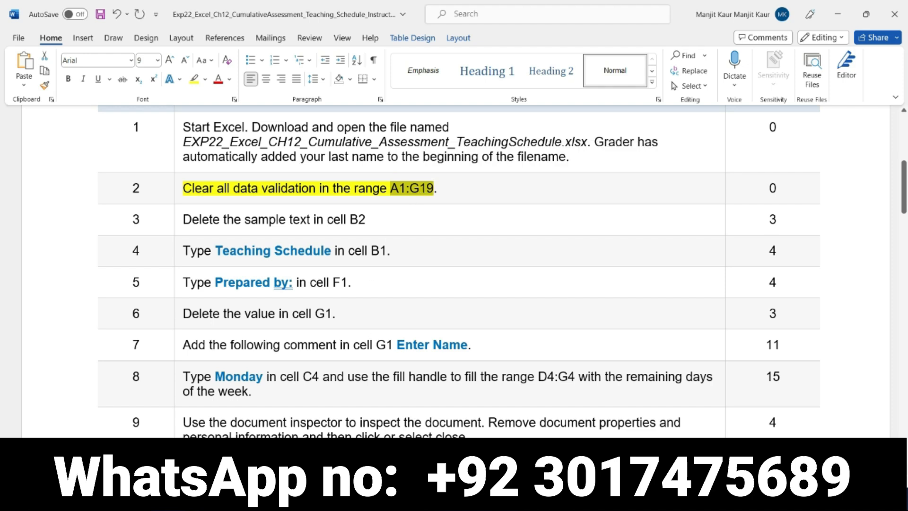
key(alt+Tab)
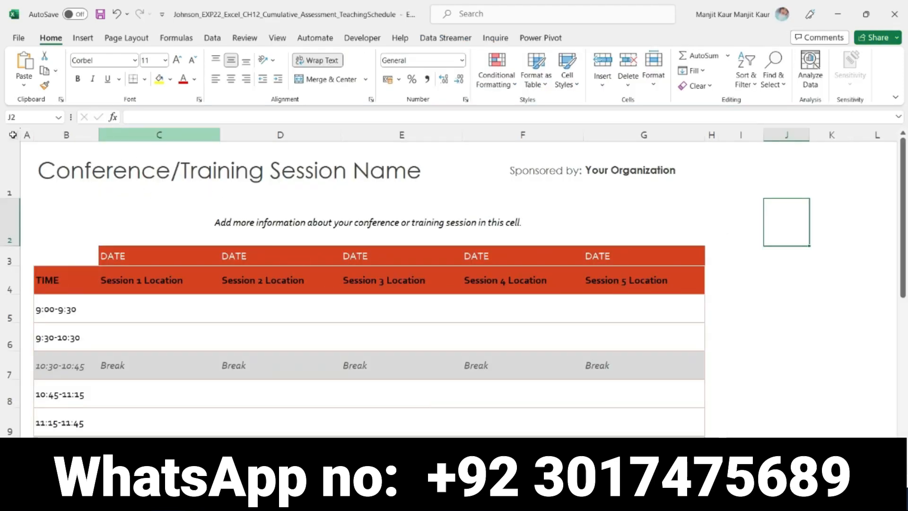
click(36, 119)
text(A1:G19)
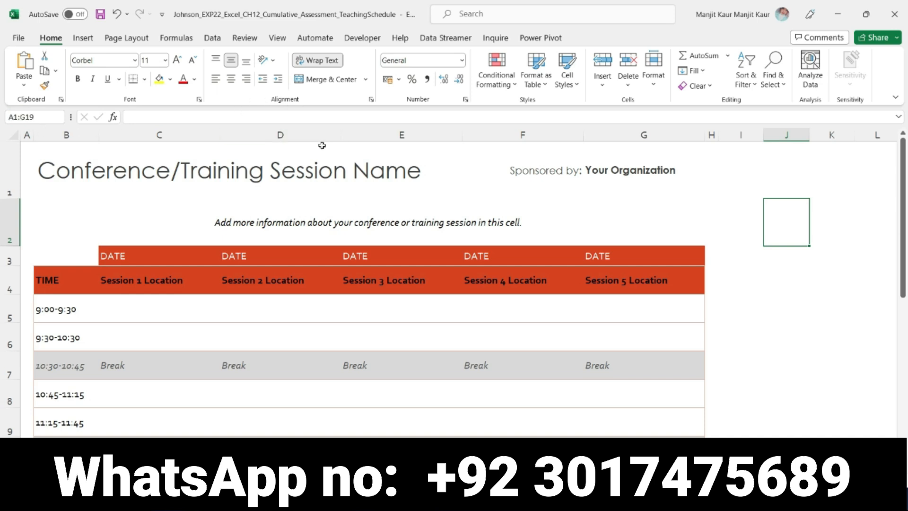
key(Return)
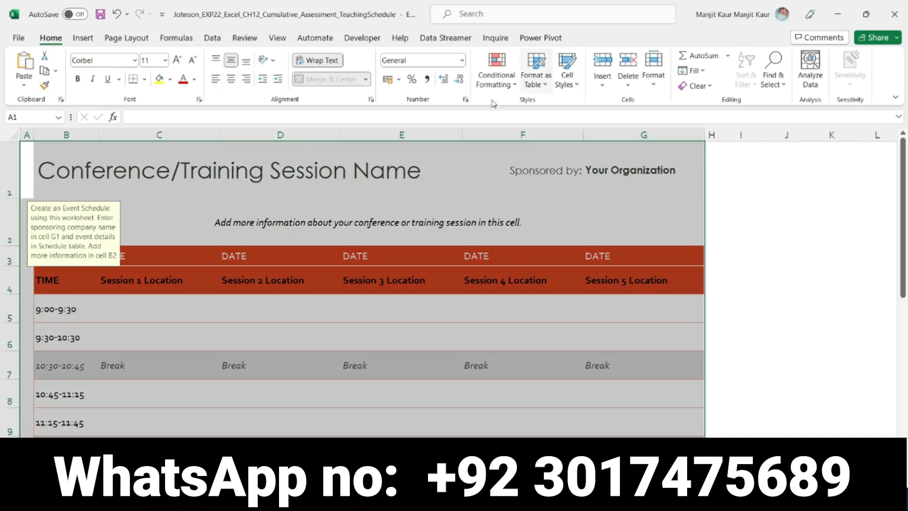
Clear all data validation settings, including the input messages, from the selected range A1:G19.
click(212, 38)
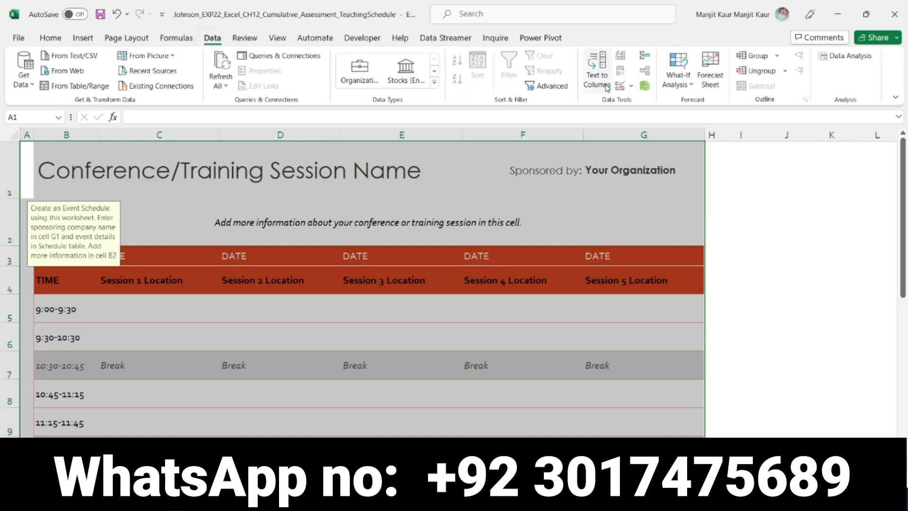
click(620, 87)
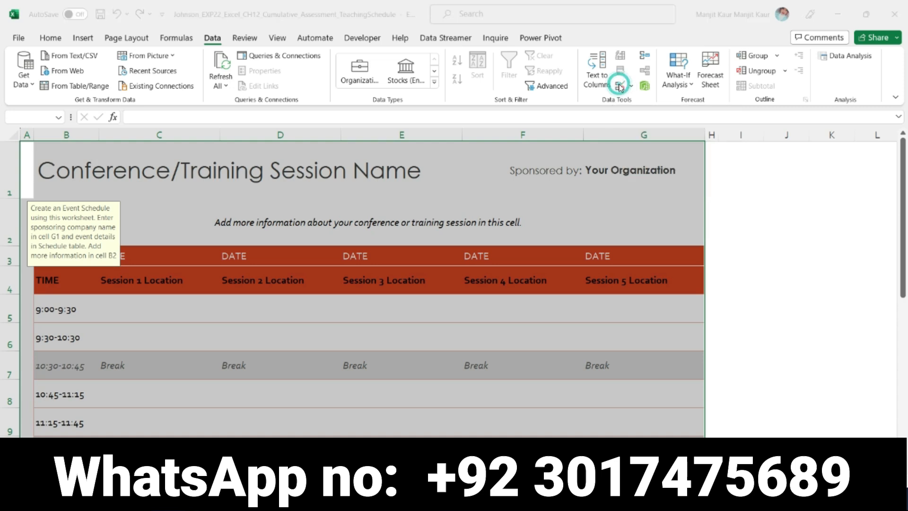
click(437, 286)
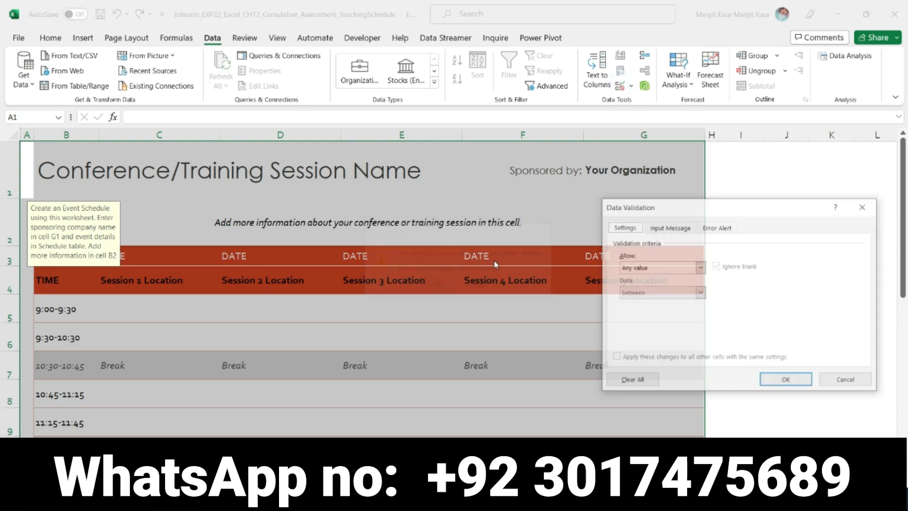
click(640, 381)
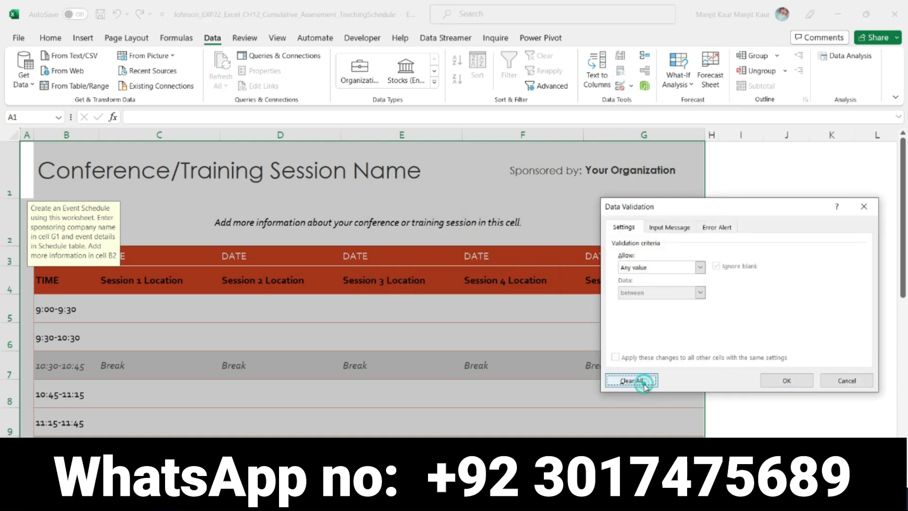
click(769, 378)
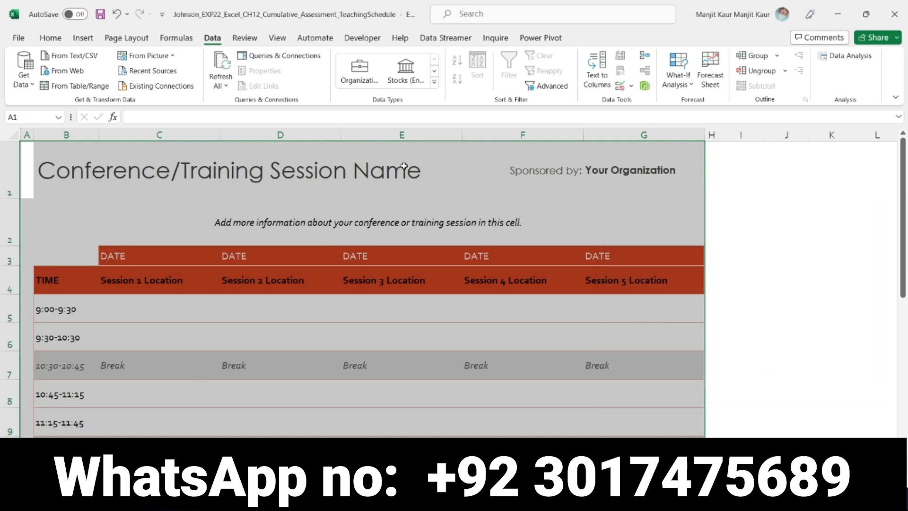
Clear the validation circles on the worksheet and deselect the range by selecting empty cell I2.
click(631, 86)
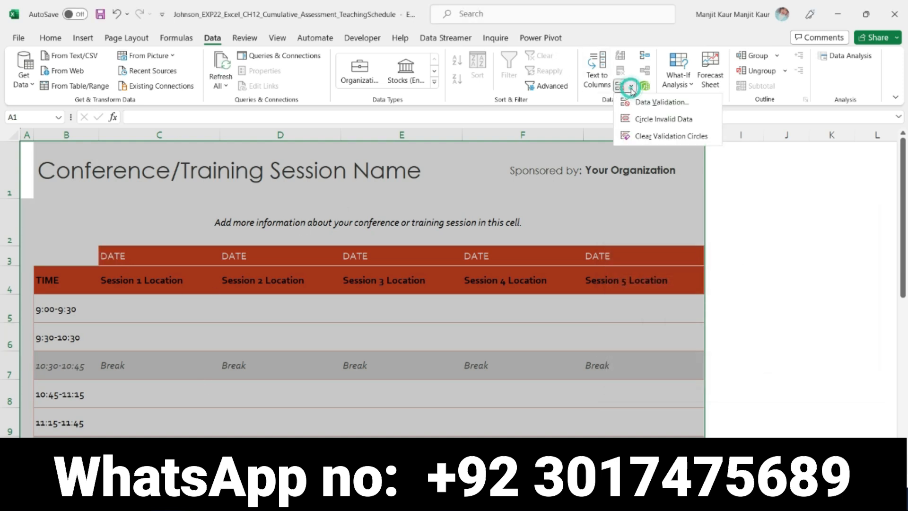
click(640, 137)
click(759, 226)
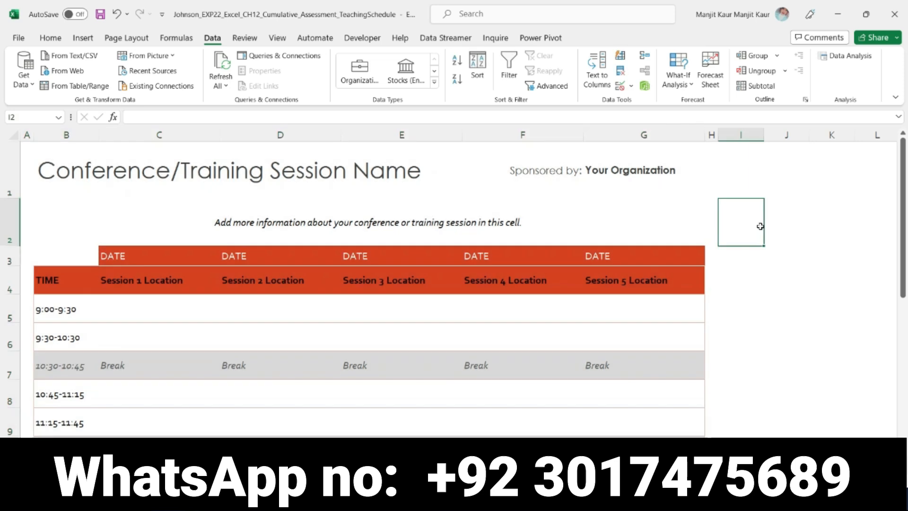
Switch to the Word instructions and move the yellow highlight from step 2 to step 3, "Delete the sample text in cell B2".
key(alt+Tab)
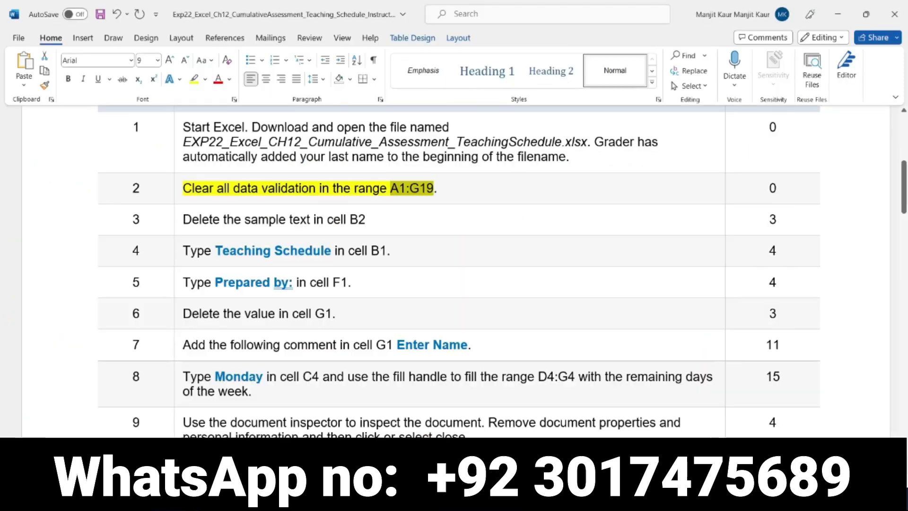
drag(183, 187, 429, 176)
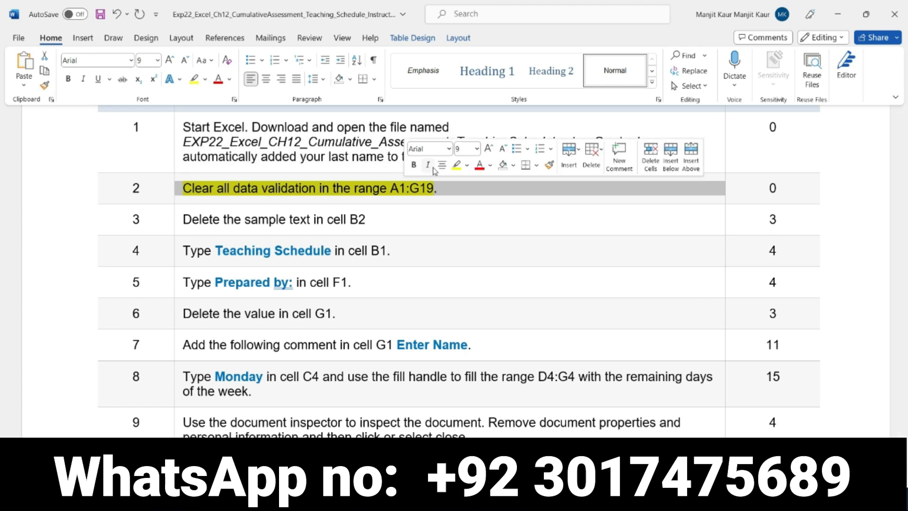
click(456, 164)
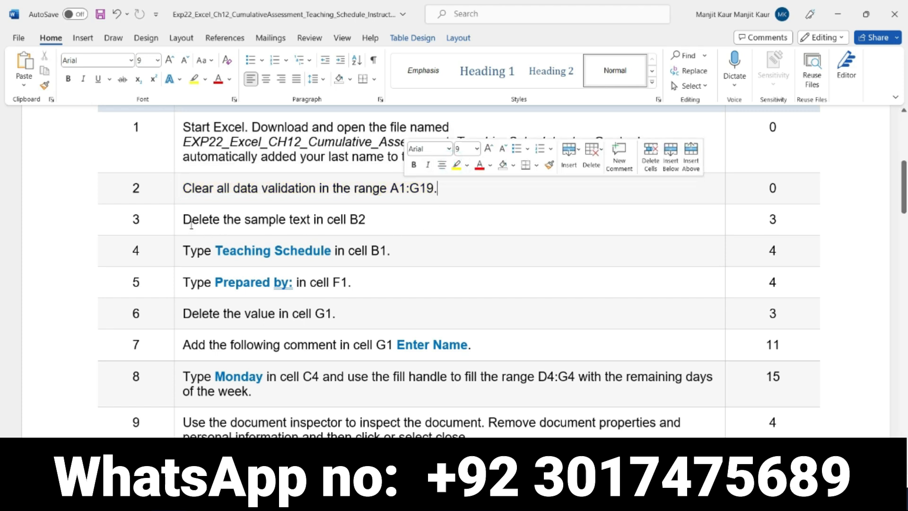
click(371, 216)
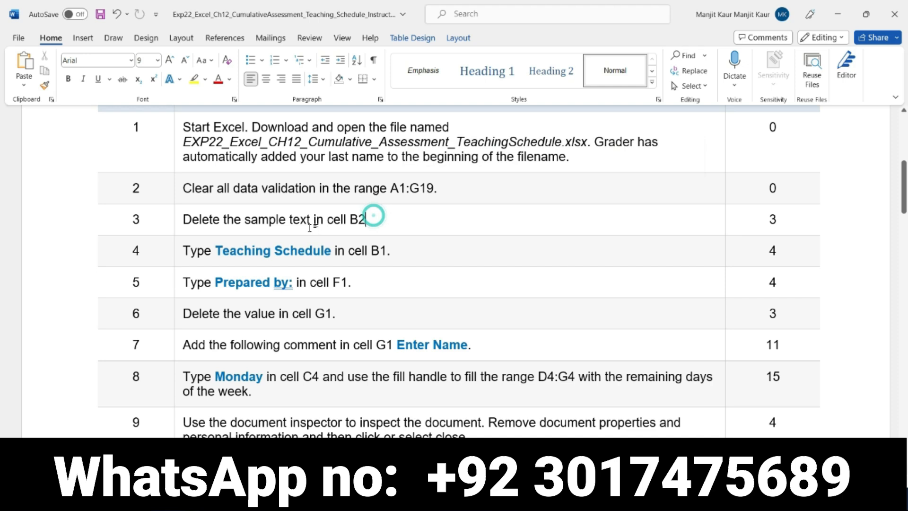
click(178, 220)
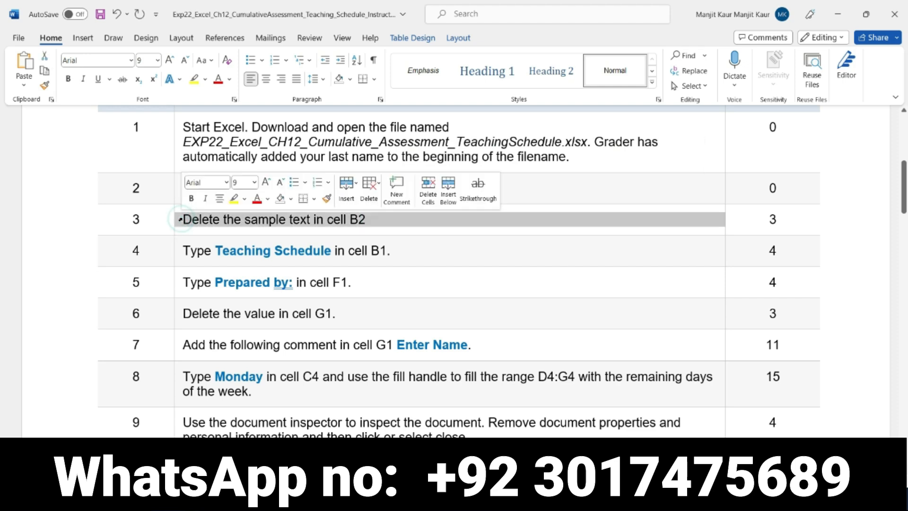
click(233, 198)
click(378, 219)
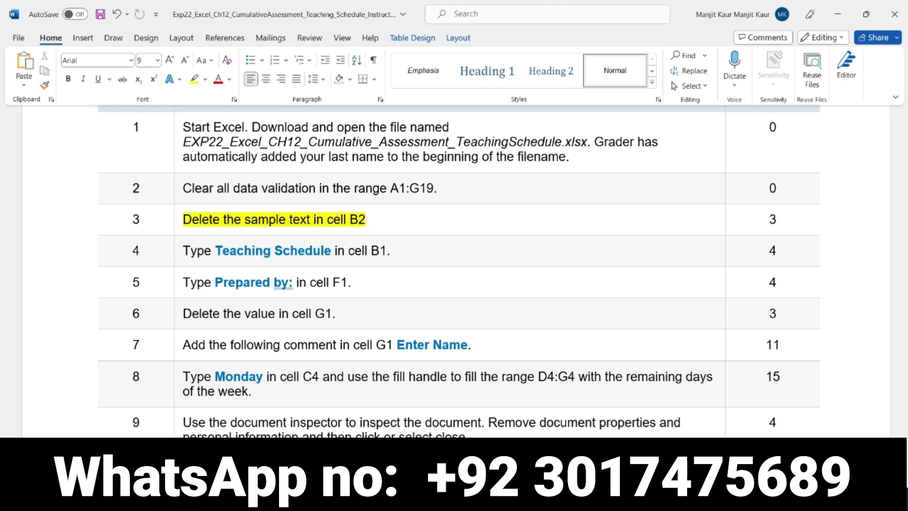
Switch to the TeachingSchedule workbook in Excel and delete the sample text in cell B2.
key(alt+Tab)
click(197, 224)
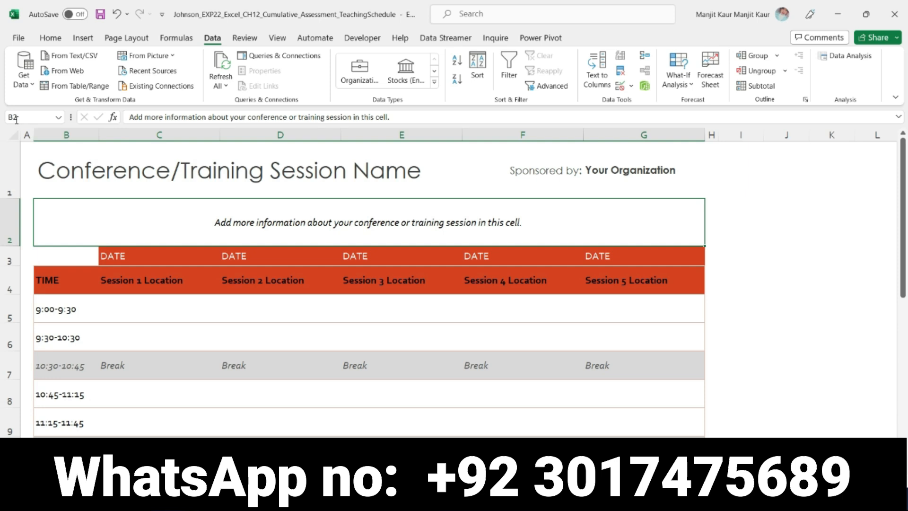
key(Delete)
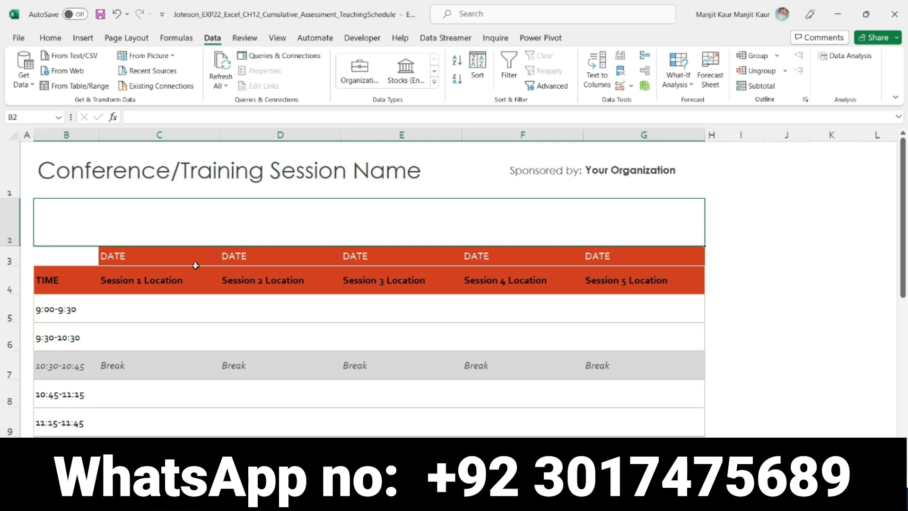
Switch to the Word instructions and move the yellow highlight from step 3 to step 4, "Type Teaching Schedule in cell B1.".
key(alt+Tab)
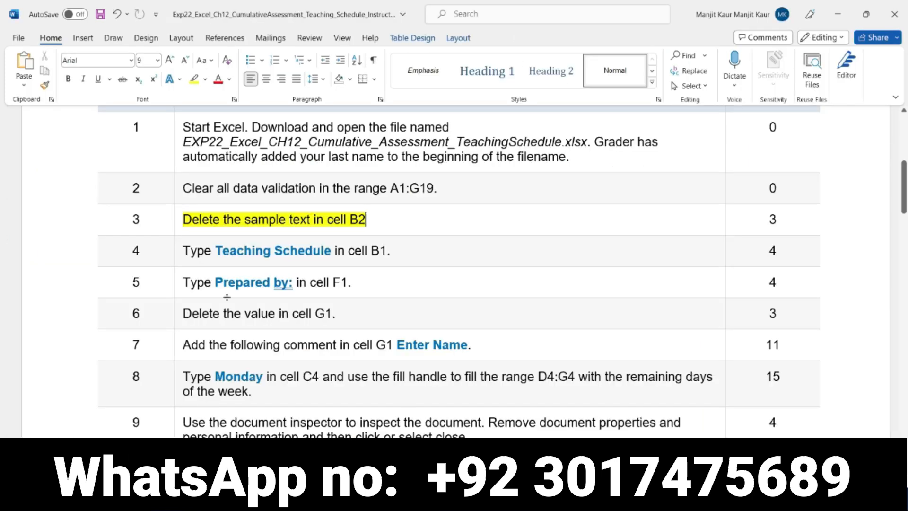
click(179, 223)
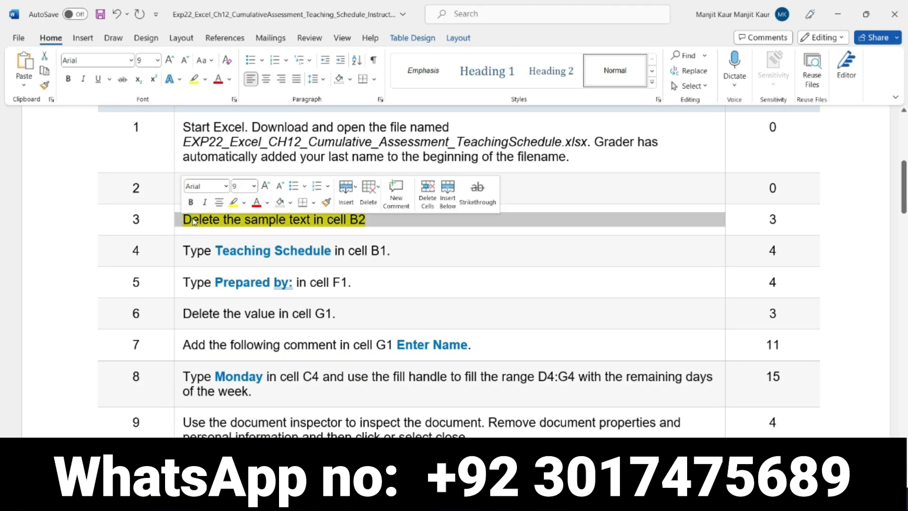
click(232, 203)
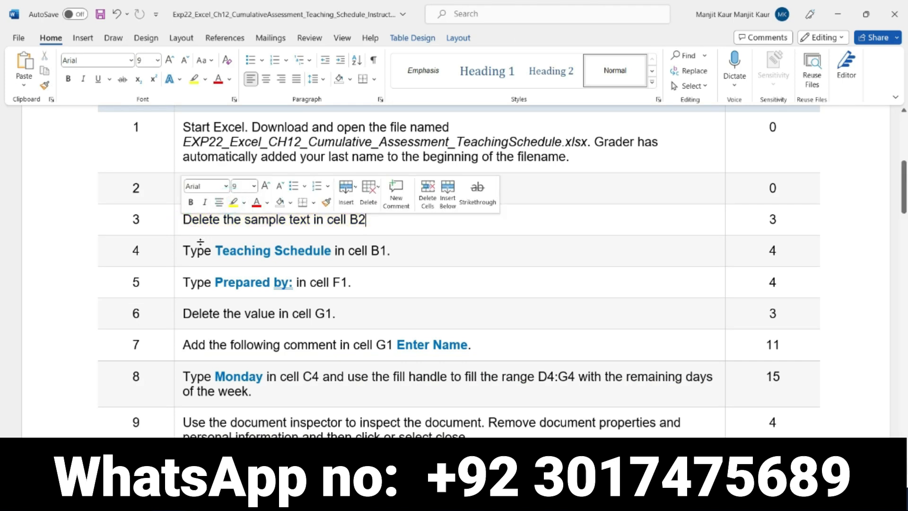
click(178, 254)
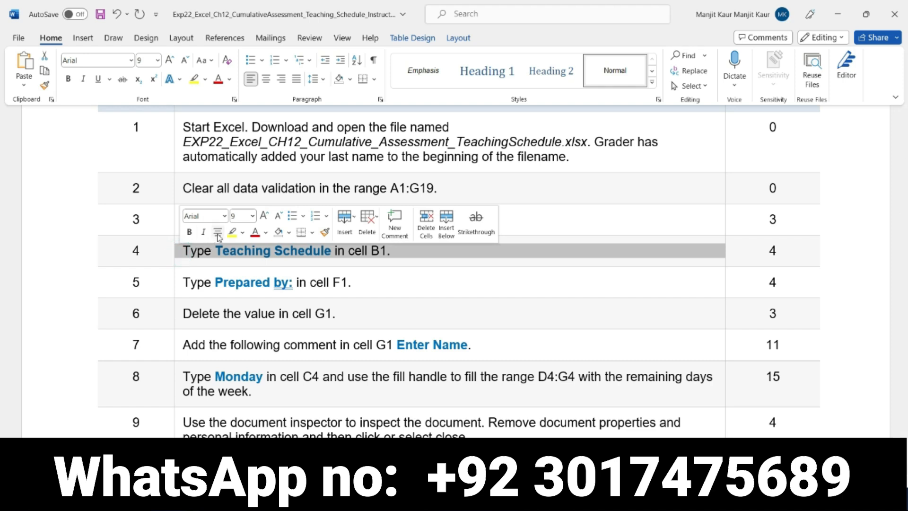
click(232, 232)
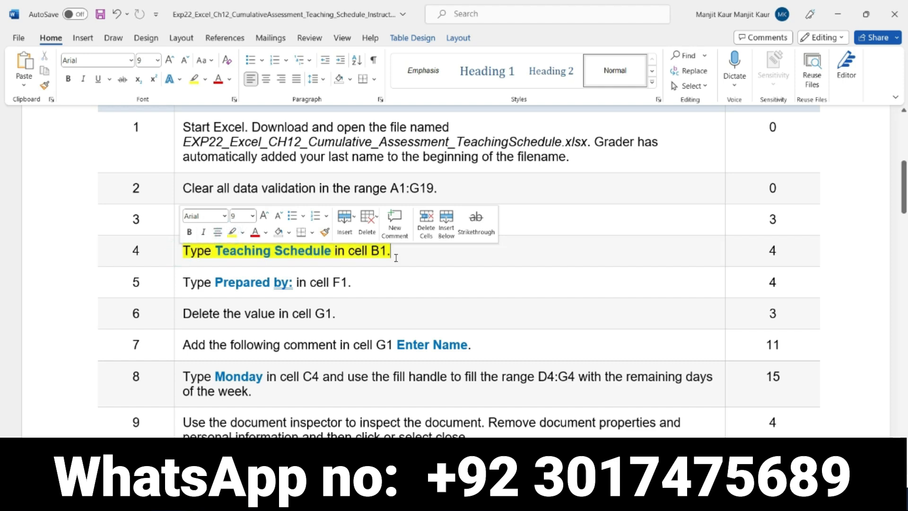
click(404, 254)
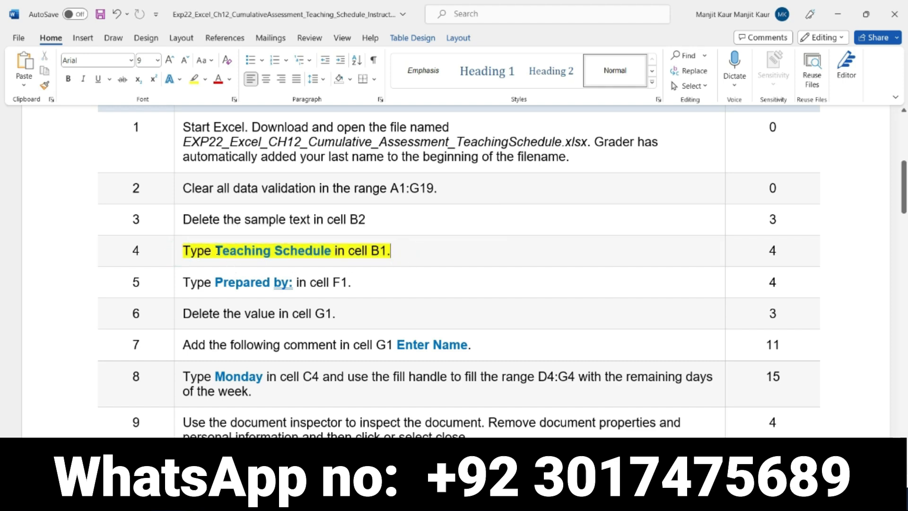
Copy the phrase "Teaching Schedule" from the step 4 instruction.
drag(217, 251, 312, 258)
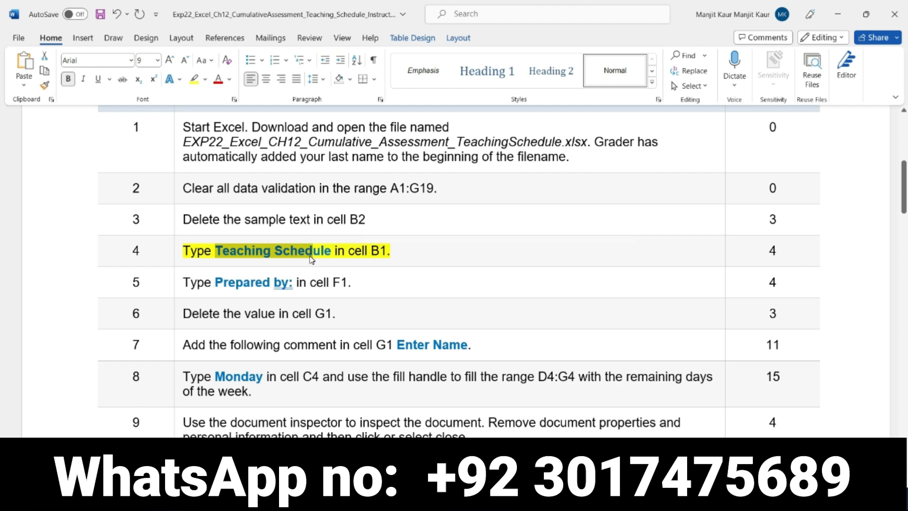
key(shift+Right)
key(shift+Right)
key(shift+Right)
key(ctrl+c)
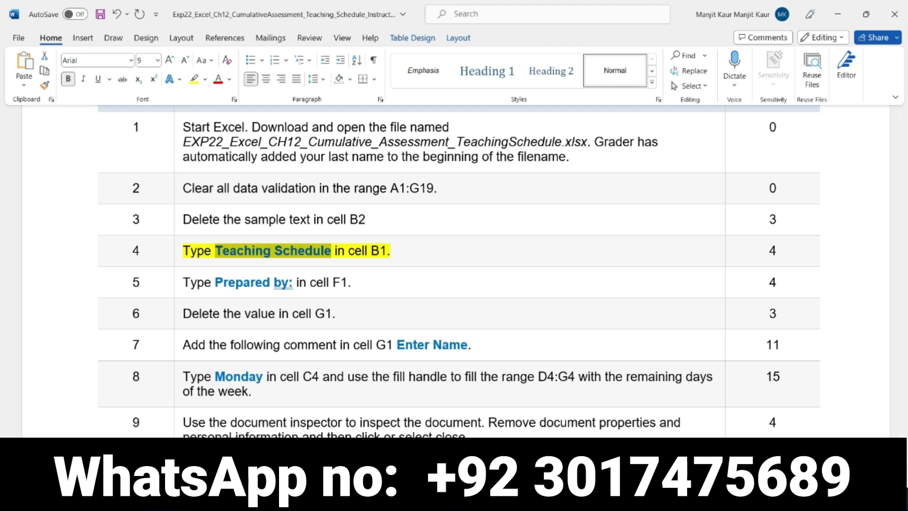
Switch to the workbook in Excel and replace the title in cell B1 with the copied text "Teaching Schedule".
key(alt+Tab)
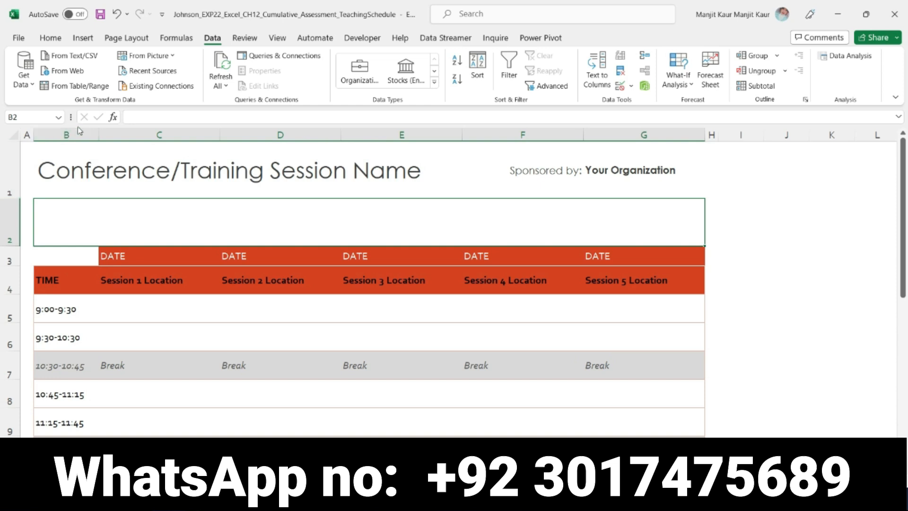
click(85, 214)
click(101, 172)
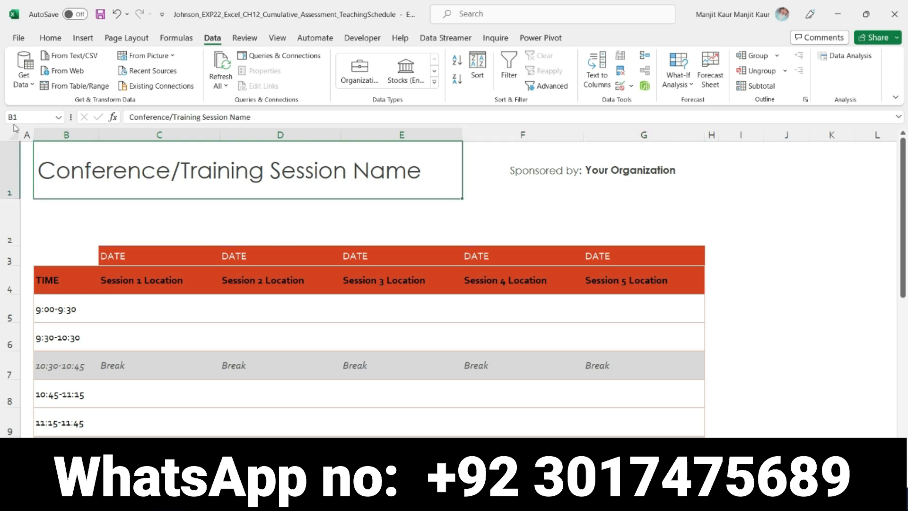
drag(253, 117, 134, 126)
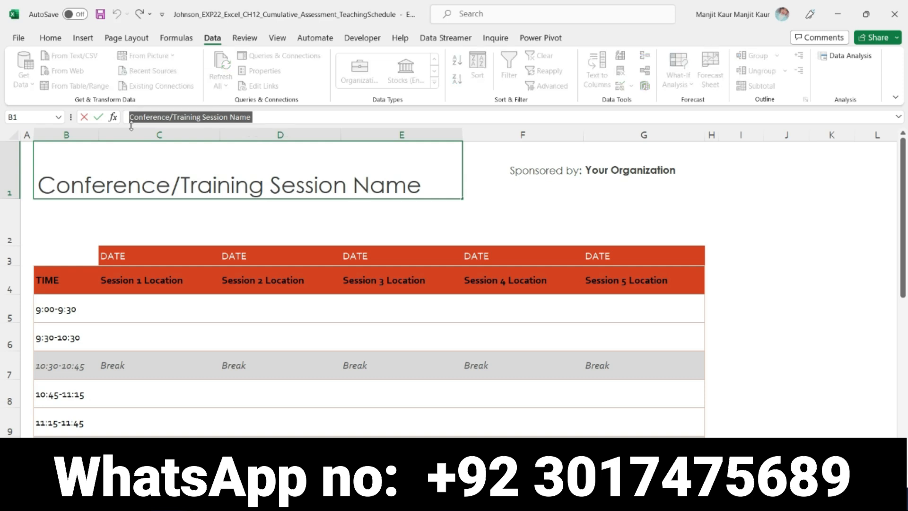
key(ctrl+v)
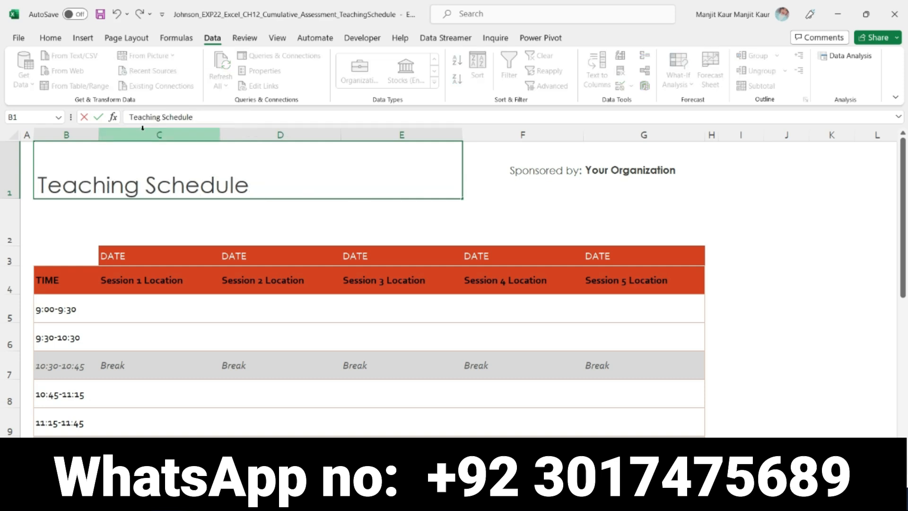
click(176, 159)
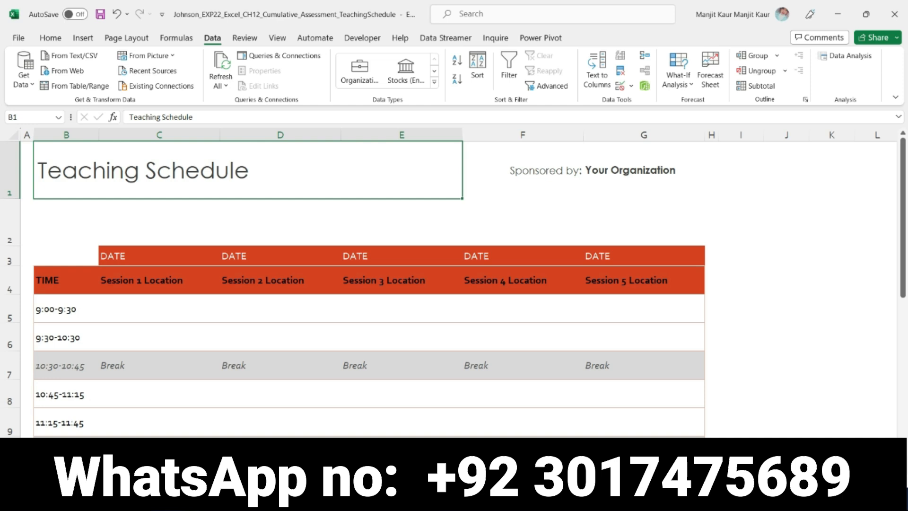
Switch to the Word instructions and remove the yellow highlight from the step 4 instruction.
click(444, 500)
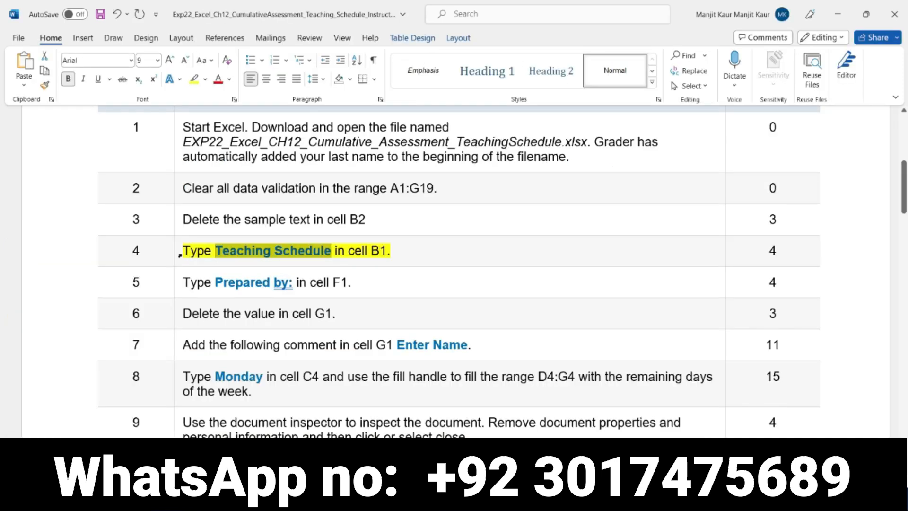
drag(183, 251, 395, 253)
click(431, 259)
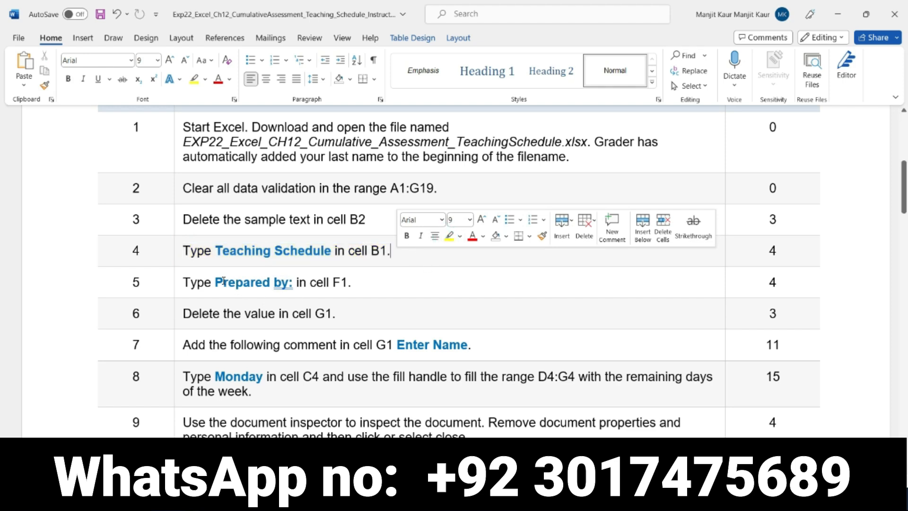
Take "Prepared by:" from the step 5 instruction, switch to Excel and replace the text in cell F1 with it.
drag(216, 282, 296, 289)
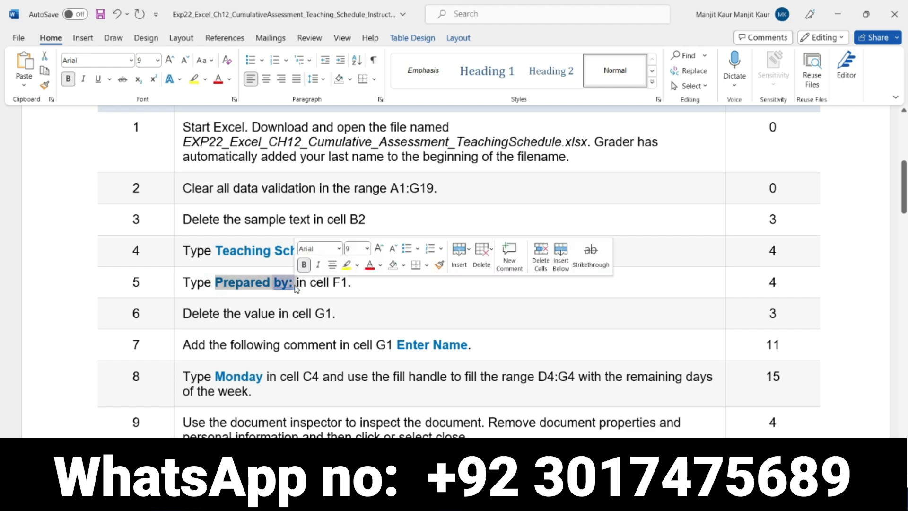
click(496, 498)
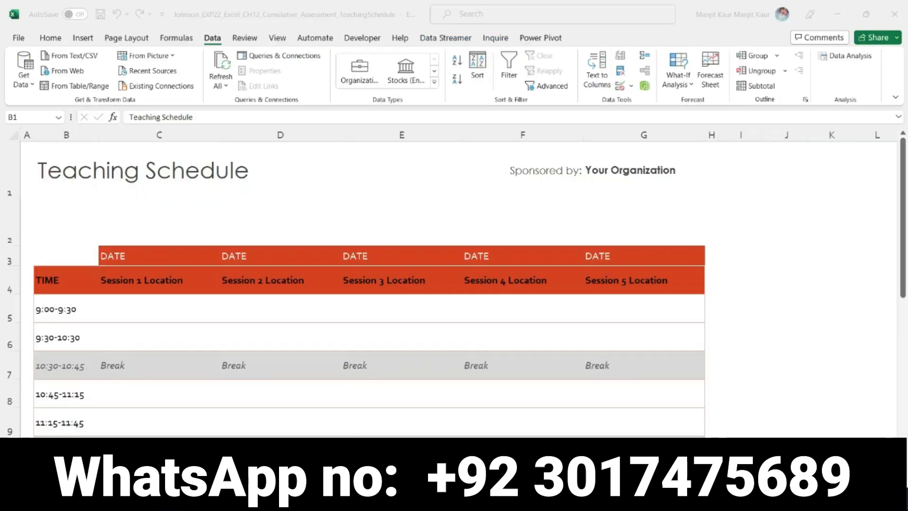
click(543, 172)
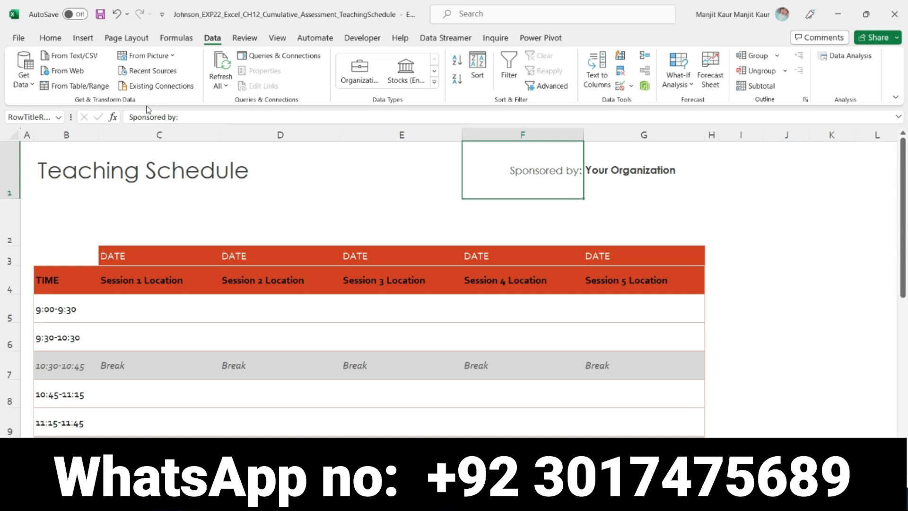
drag(182, 115, 122, 121)
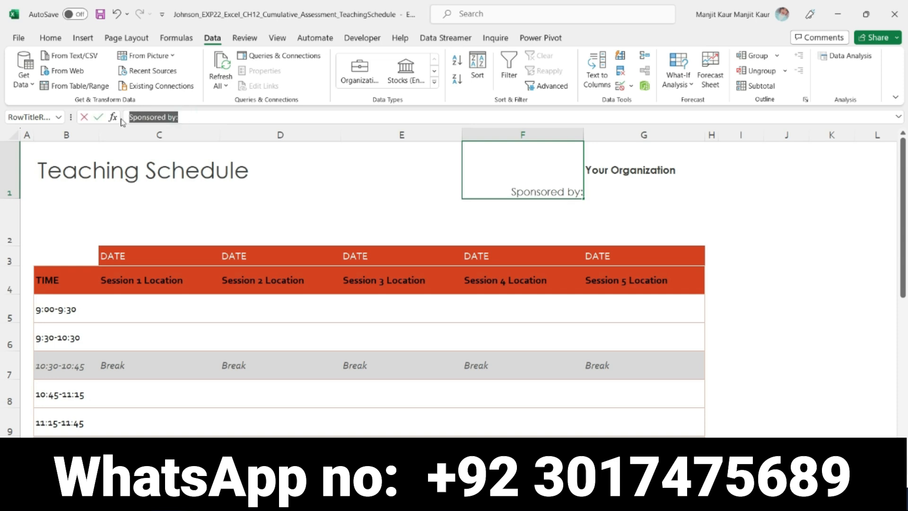
text(Prepared by:)
key(Return)
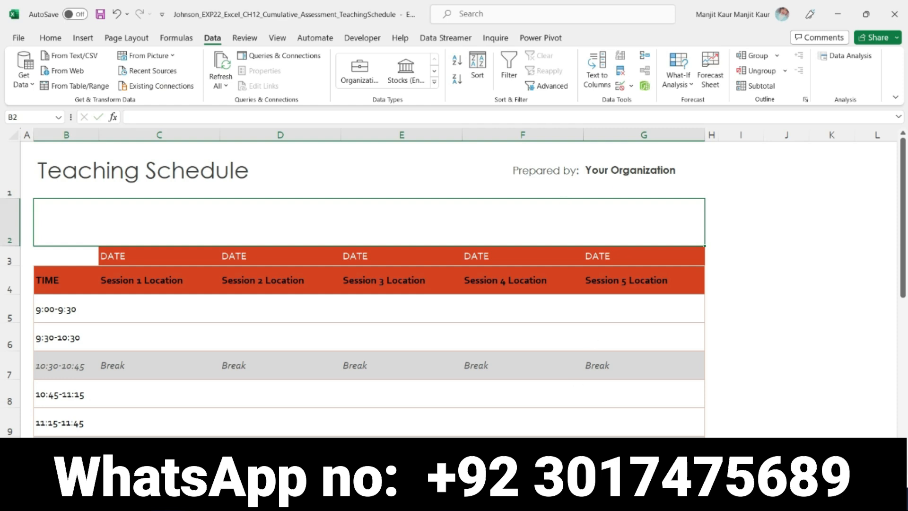
Switch to the Word instructions and highlight the step 6 instruction about deleting the value in cell G1 in yellow.
key(alt+Tab)
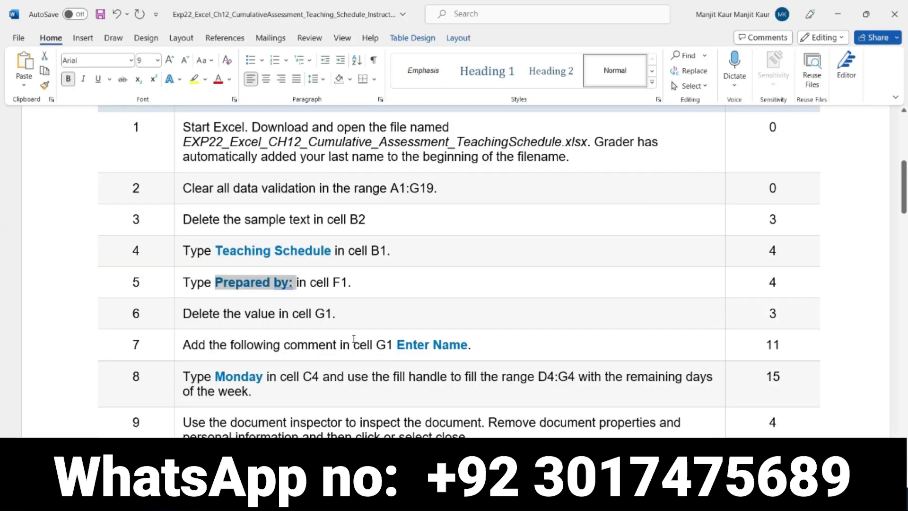
click(178, 316)
click(232, 295)
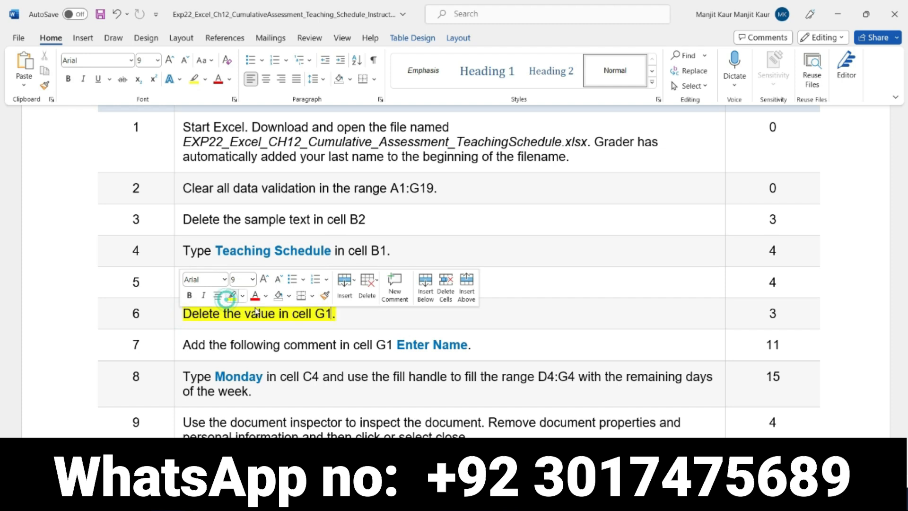
click(345, 317)
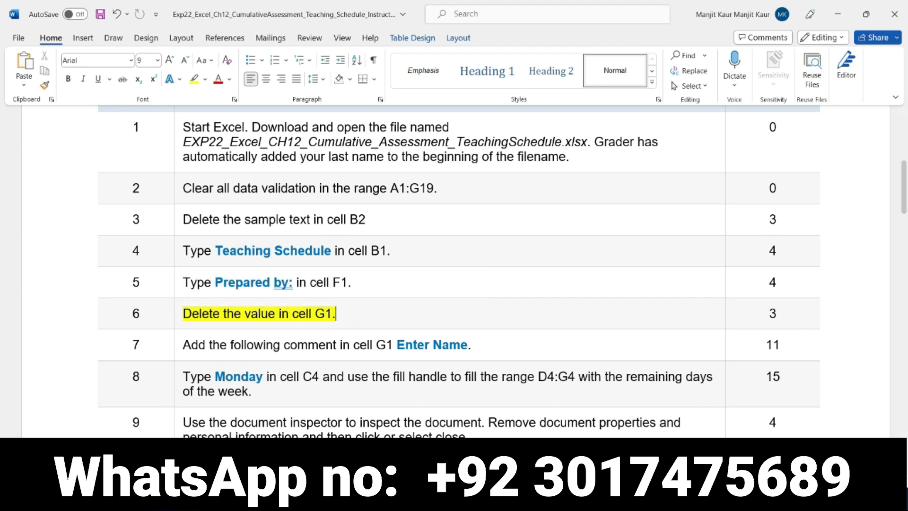
Switch to the workbook in Excel and delete the contents of cell G1.
key(alt+Tab)
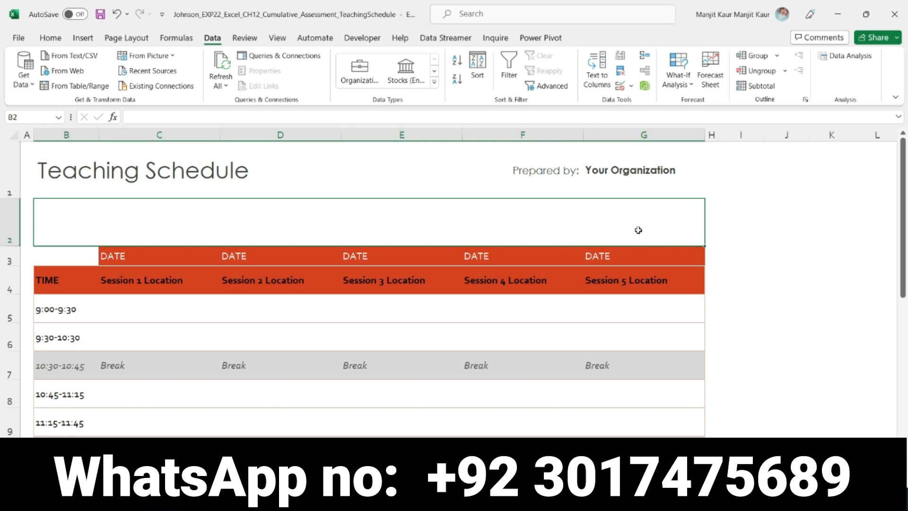
click(632, 171)
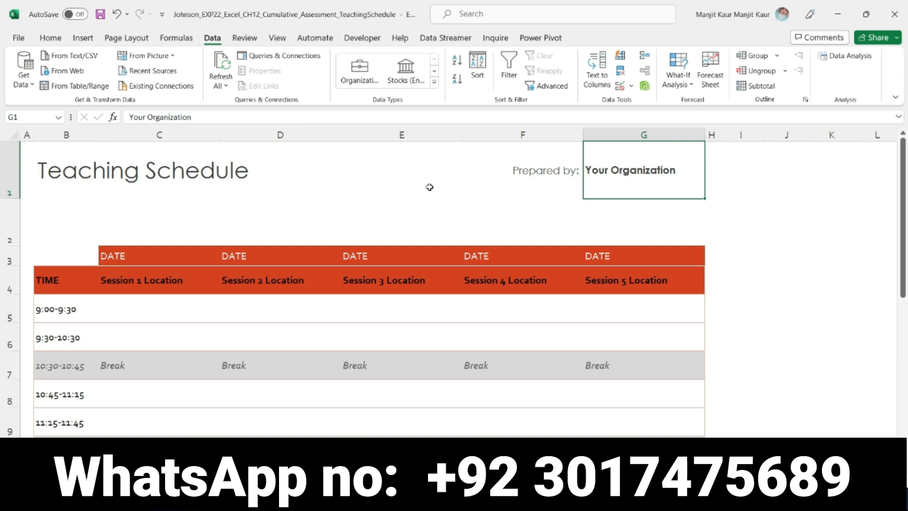
key(Delete)
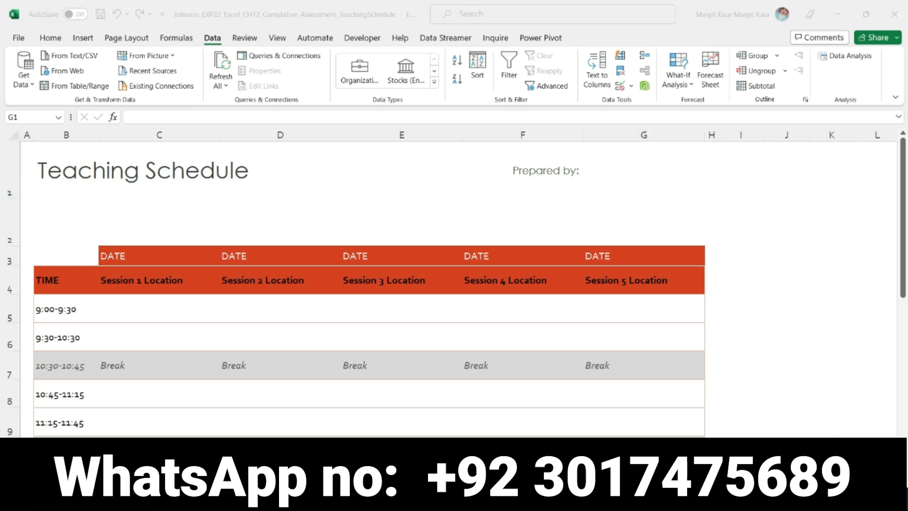
Switch to the Word instructions, remove the yellow highlight from the step 6 instruction and highlight the step 7 instruction in yellow.
key(alt+Tab)
click(180, 315)
click(231, 293)
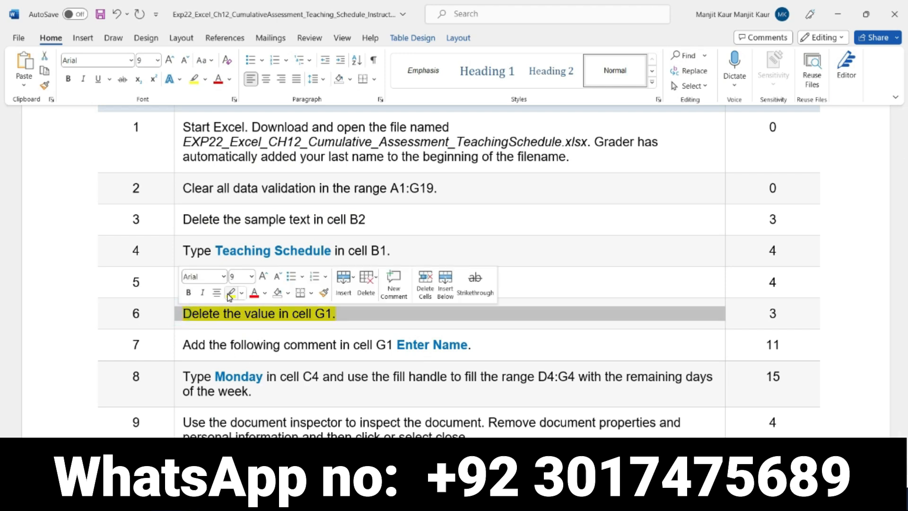
click(180, 347)
click(234, 327)
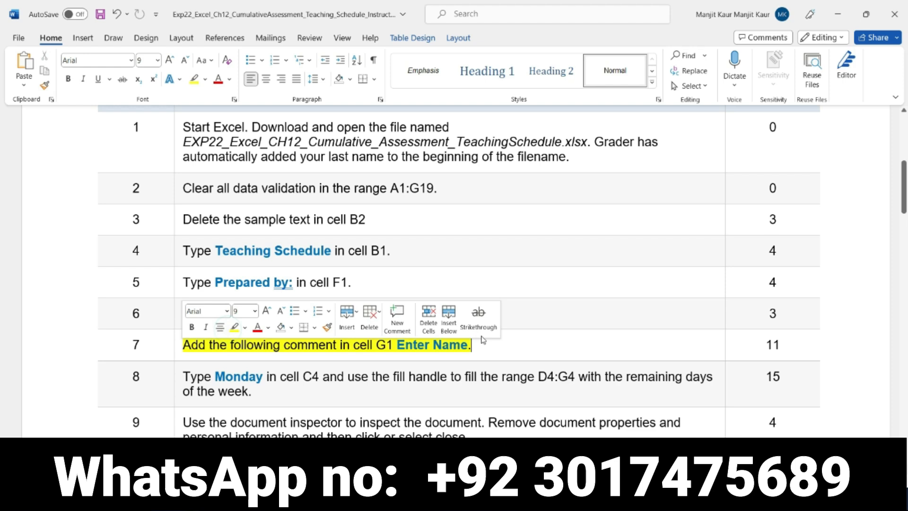
click(558, 309)
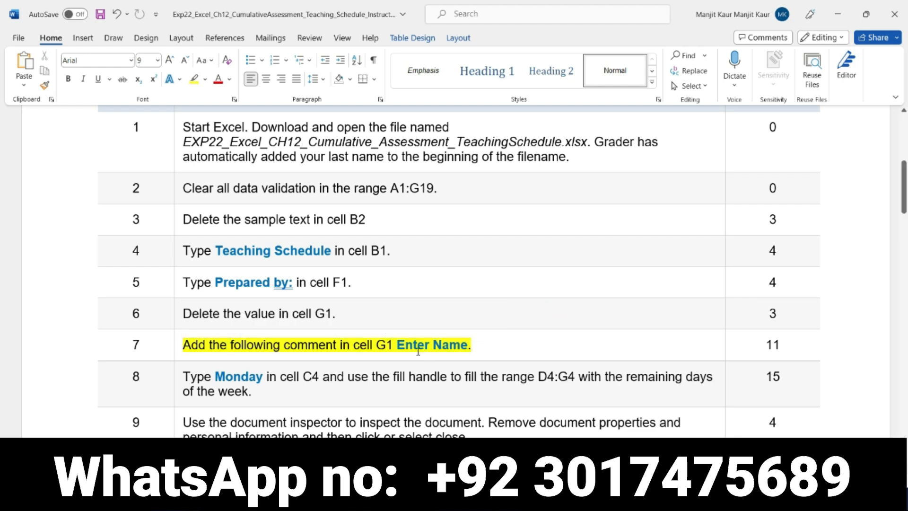
Copy "Enter Name" from the step 7 instruction, switch to Excel and post it as a new comment on cell G1.
drag(400, 342, 462, 341)
key(ctrl+c)
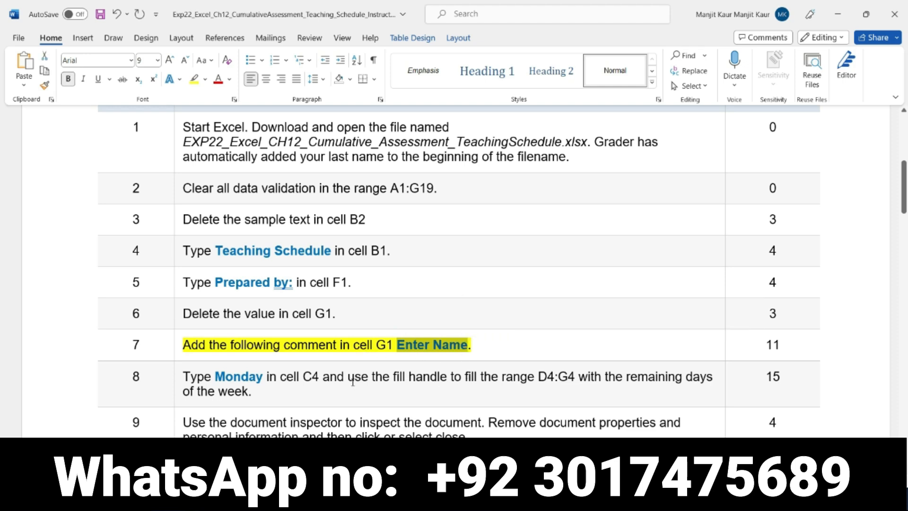
key(alt+Tab)
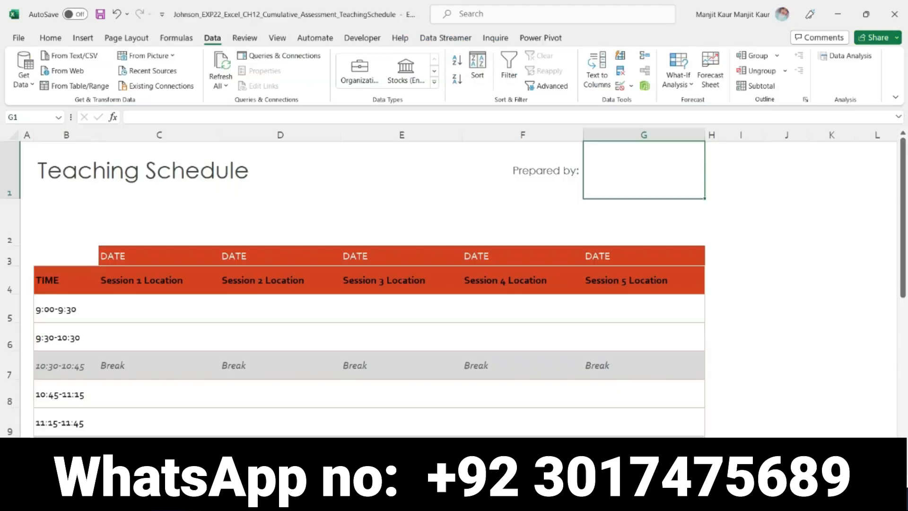
click(638, 219)
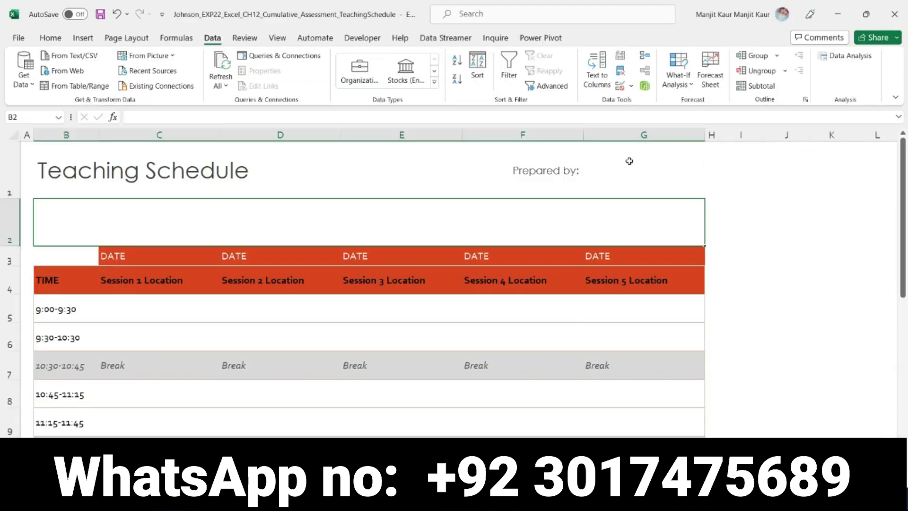
click(641, 171)
right_click(644, 176)
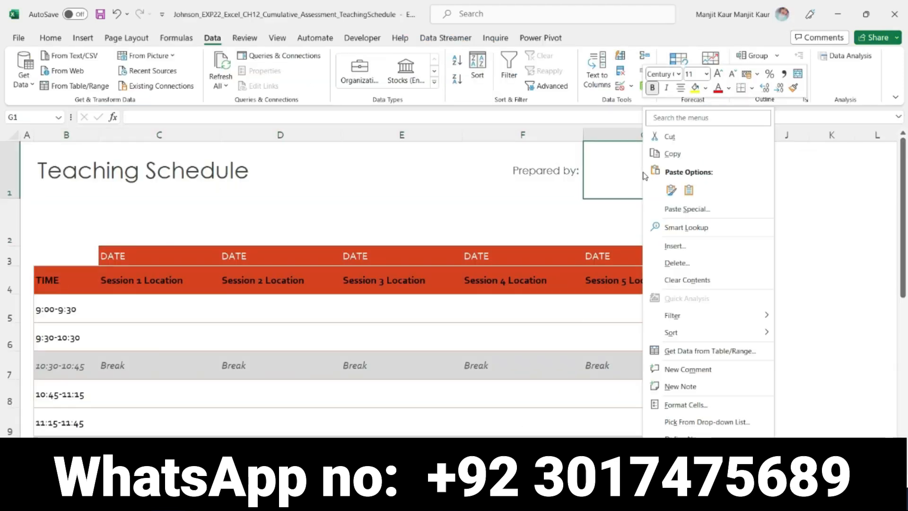
click(714, 371)
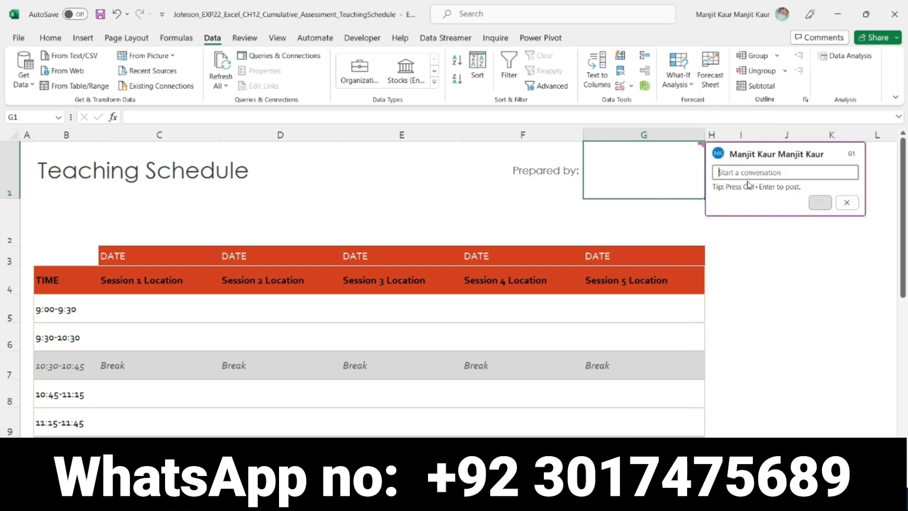
text(Enter Name)
click(820, 202)
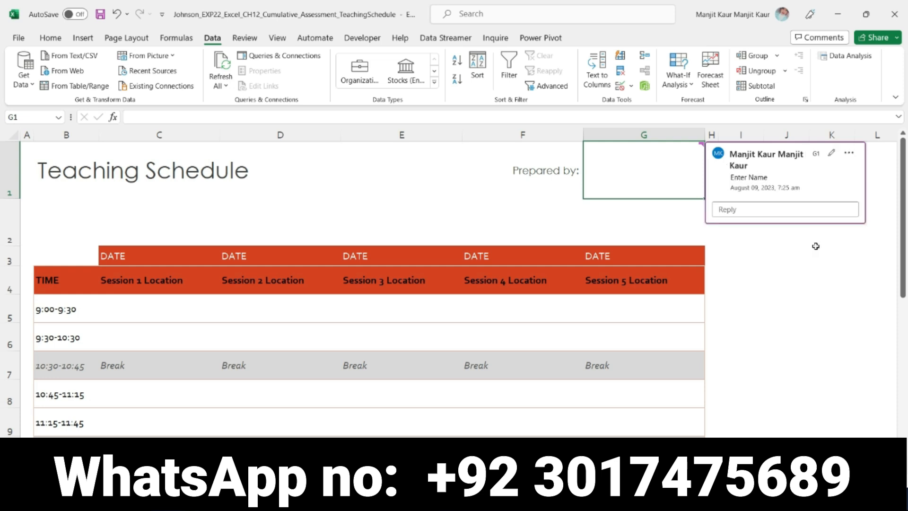
click(814, 280)
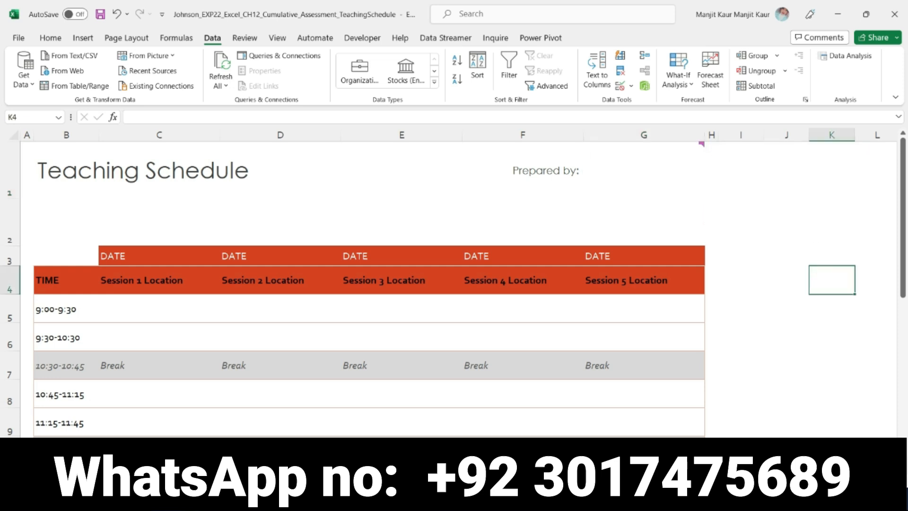
Return to the Word instructions, clear the yellow highlight from the step 7 instruction and apply it to the step 8 instruction.
click(326, 497)
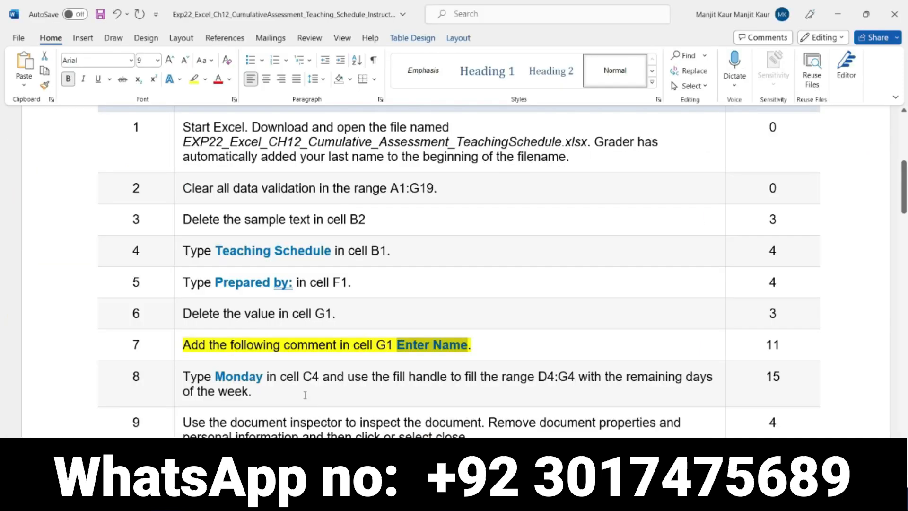
click(178, 343)
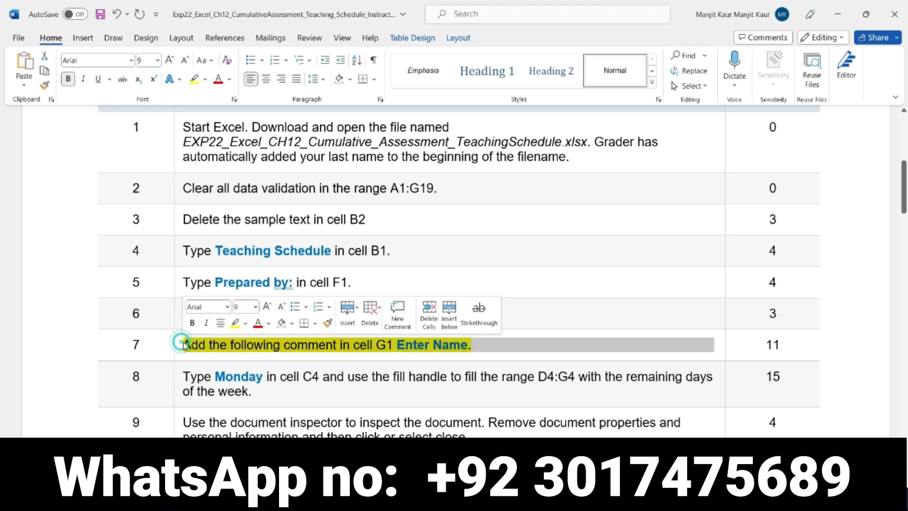
click(236, 323)
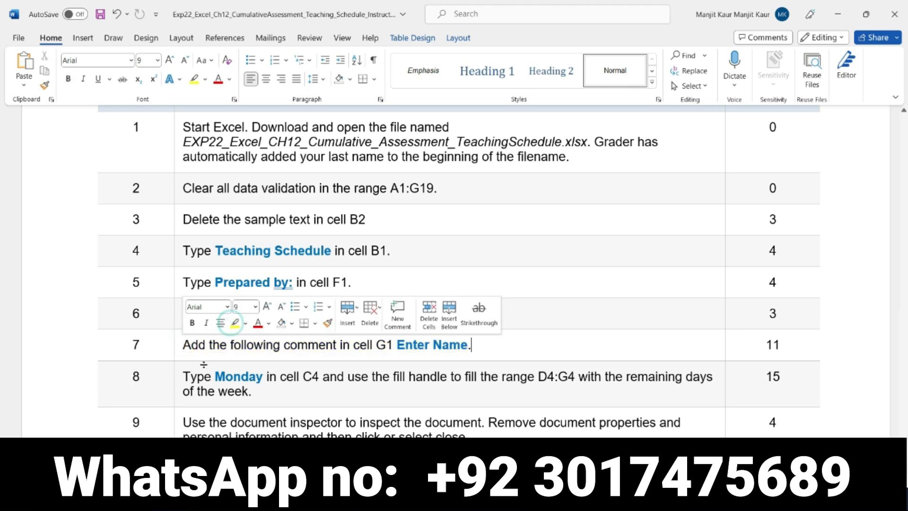
click(177, 378)
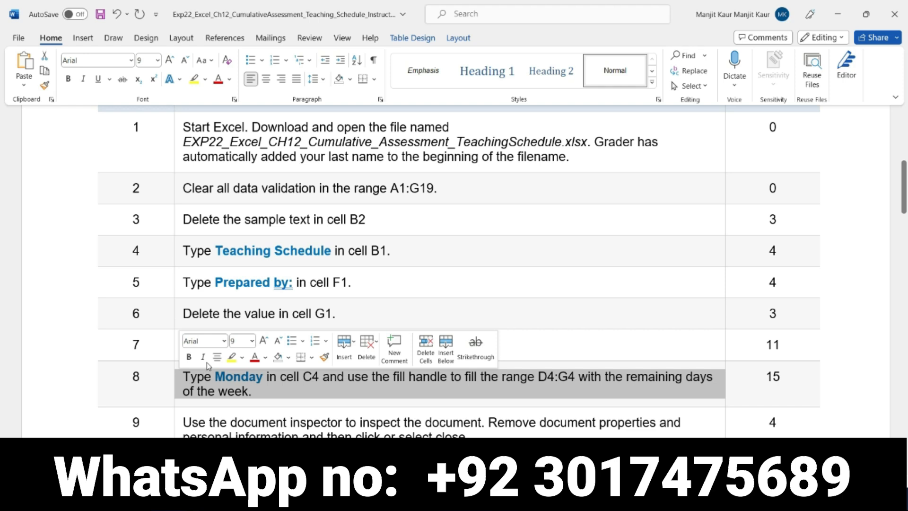
click(232, 357)
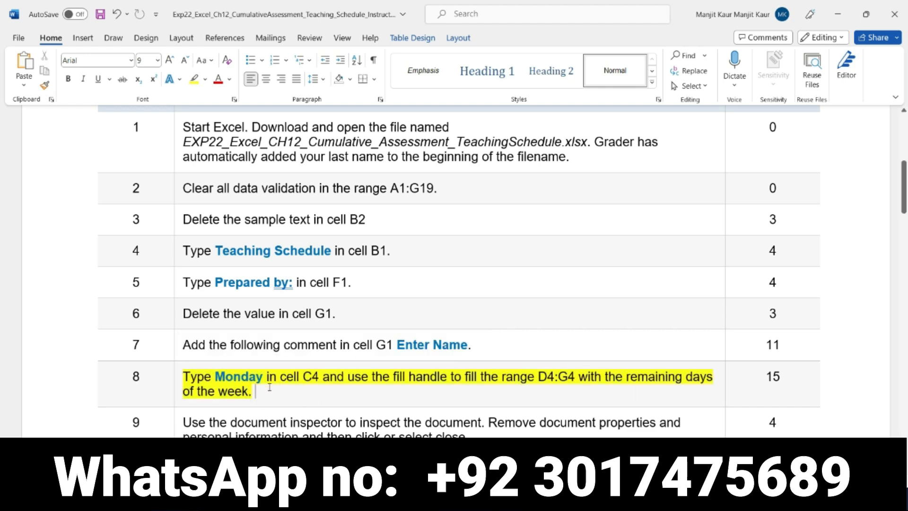
Take "Monday" from the step 8 instruction, switch to Excel and replace the text in cell C4 with it.
drag(215, 376, 263, 378)
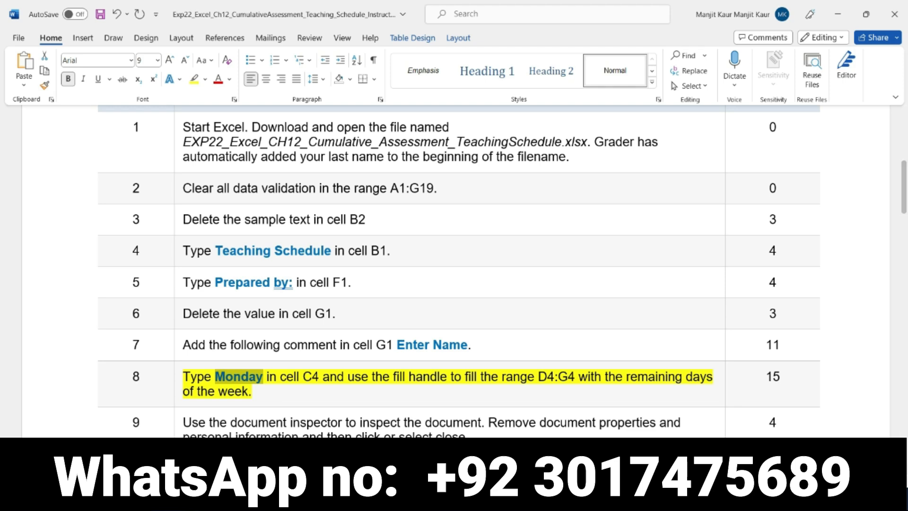
key(alt+Tab)
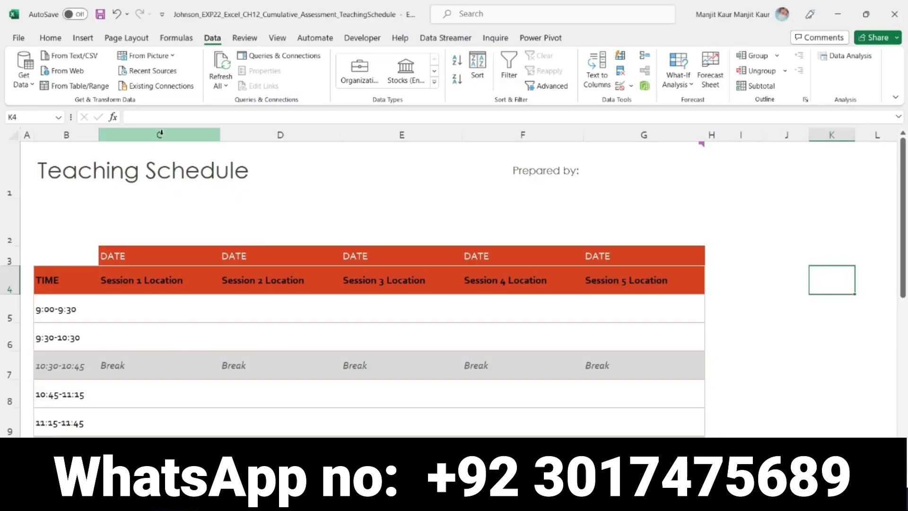
click(179, 280)
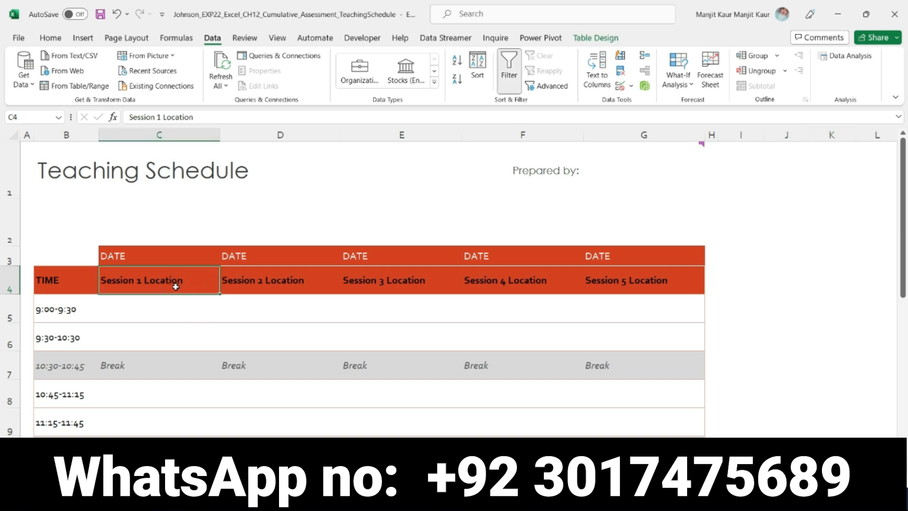
click(195, 116)
drag(195, 115, 127, 118)
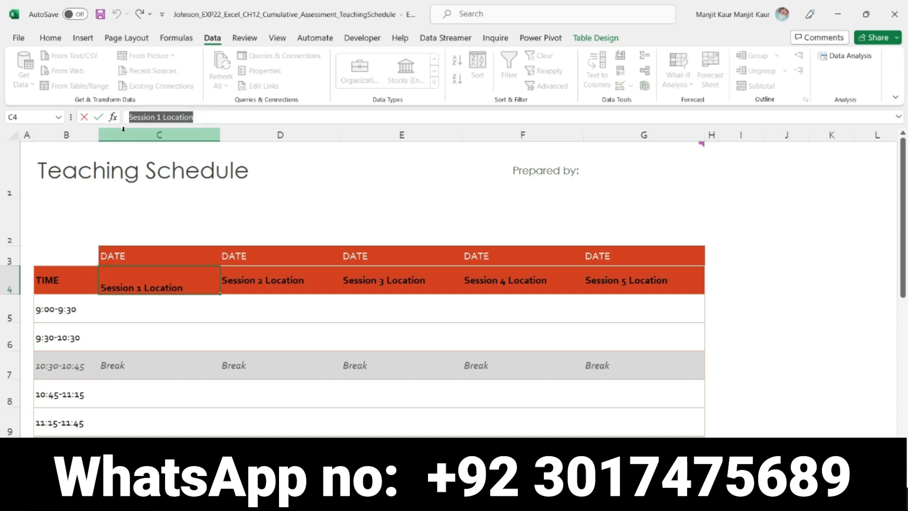
text(Monday)
key(Return)
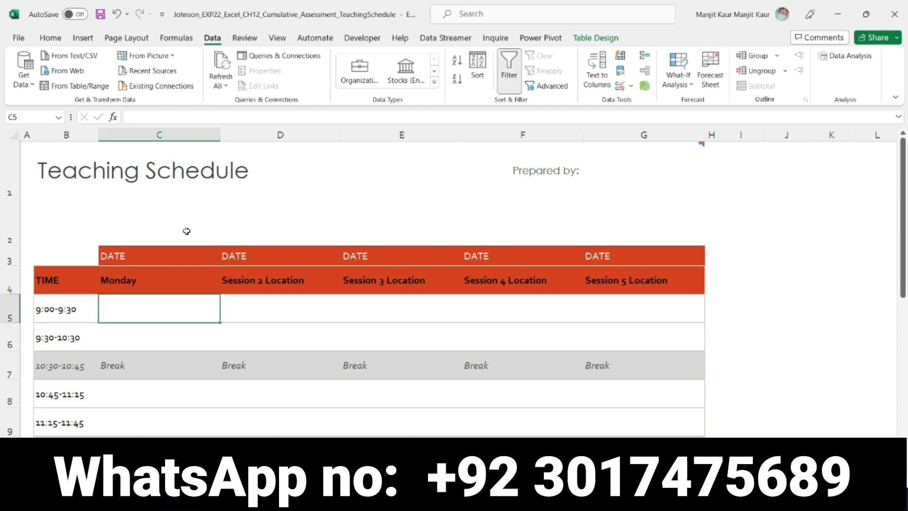
click(161, 277)
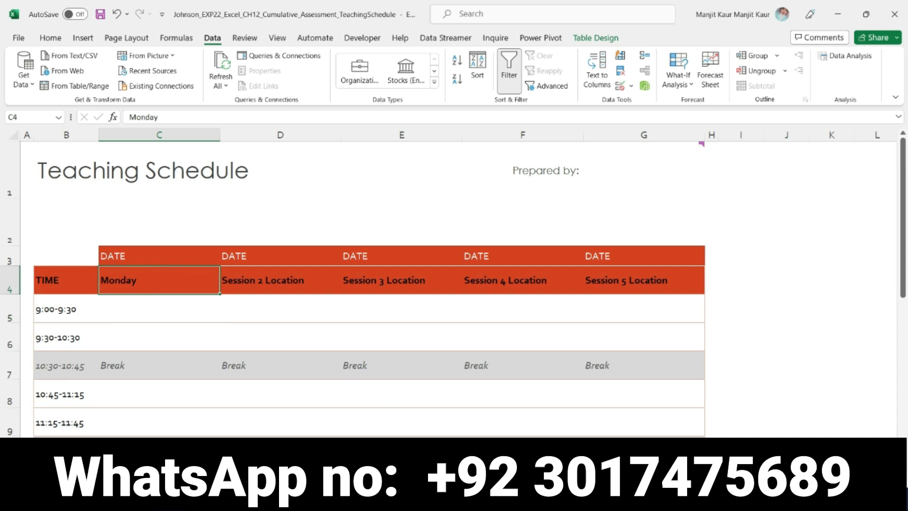
Switch to the Word instructions and highlight the fill handle part of the step 8 instruction in red.
click(445, 499)
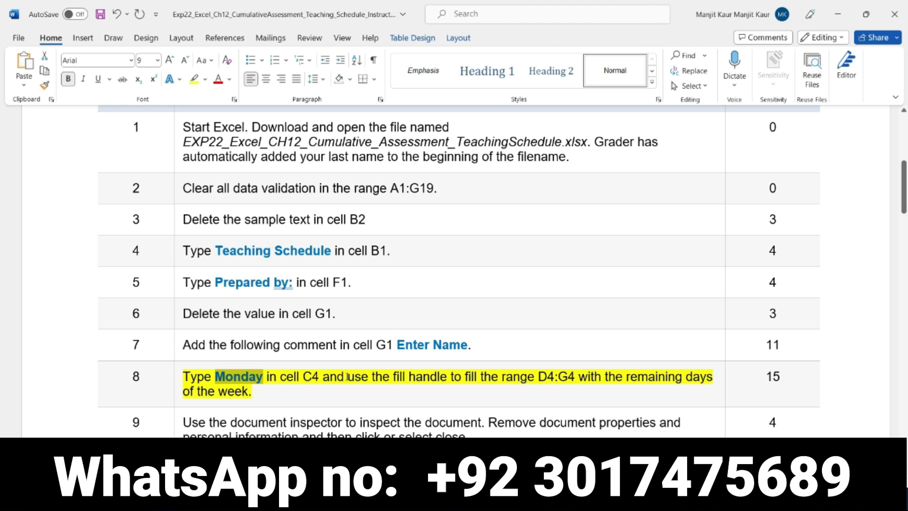
drag(348, 376, 384, 397)
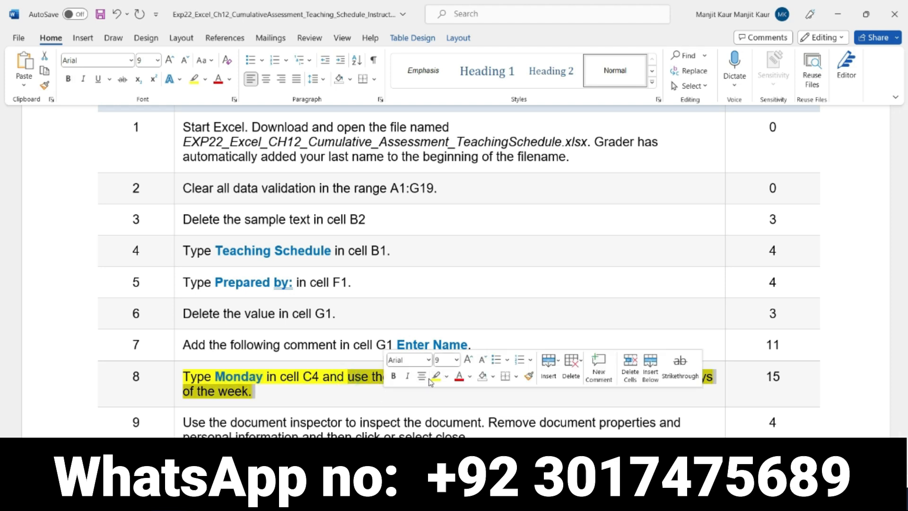
click(446, 376)
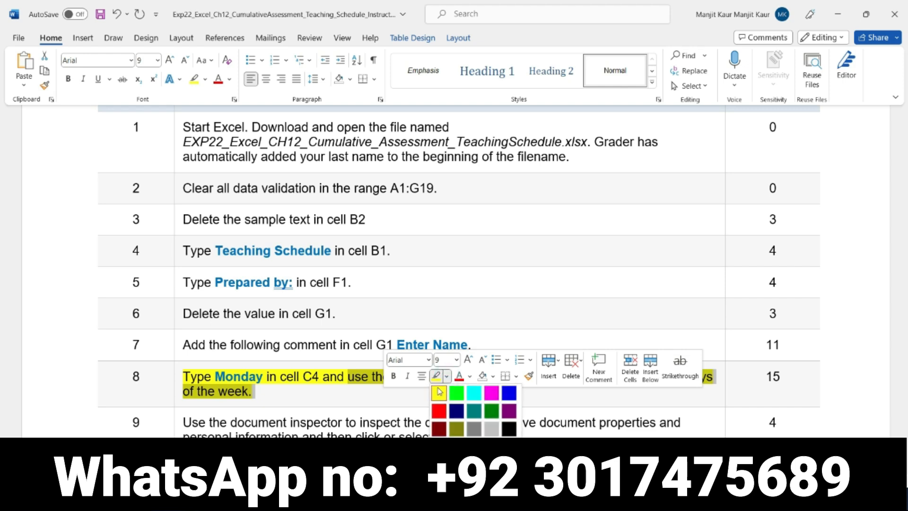
click(439, 411)
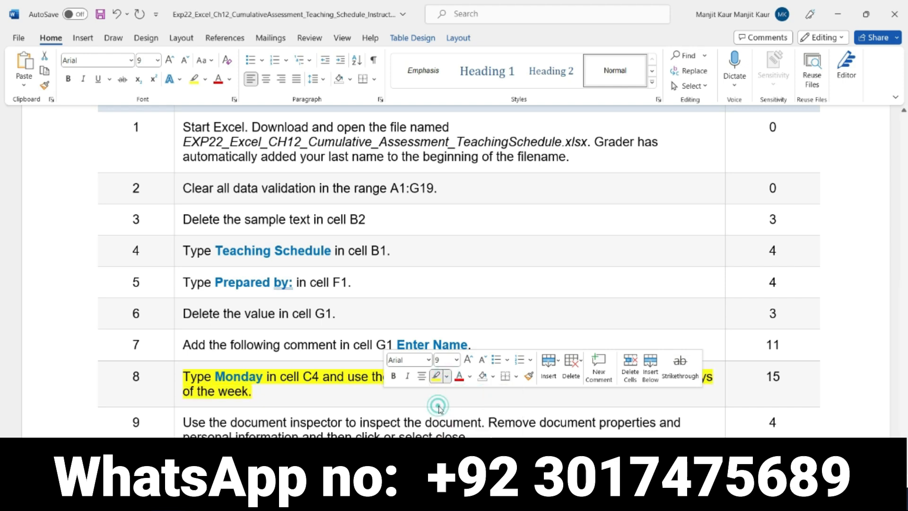
click(527, 335)
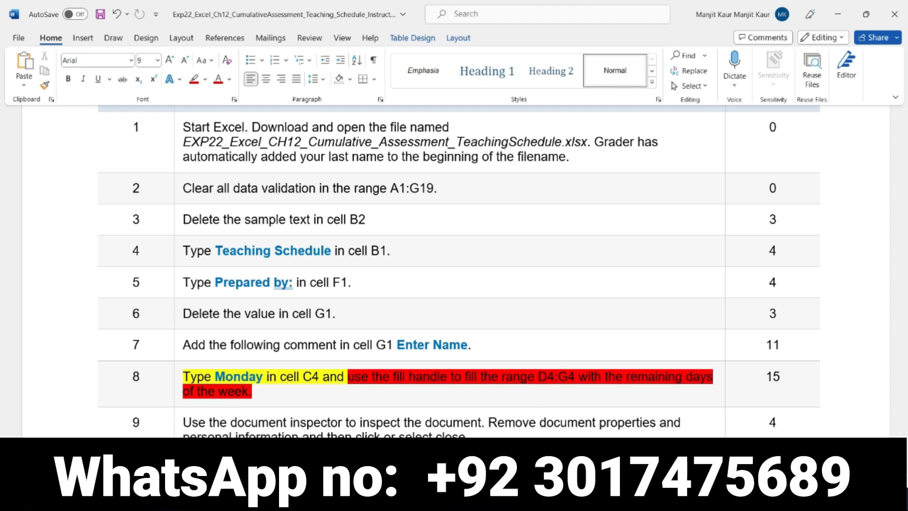
Switch to Excel and fill the range D4:G4 with the remaining weekdays from cell C4 using the fill handle.
click(529, 499)
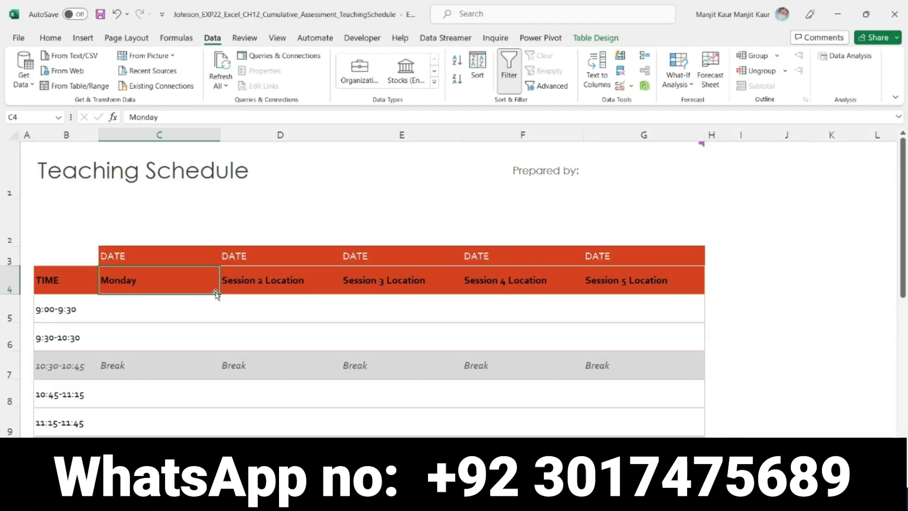
drag(221, 294, 569, 312)
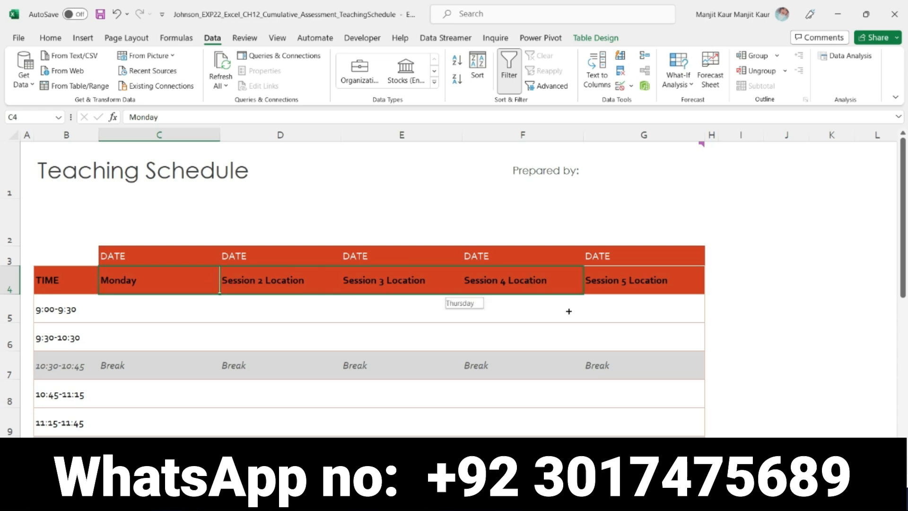
drag(629, 313, 678, 313)
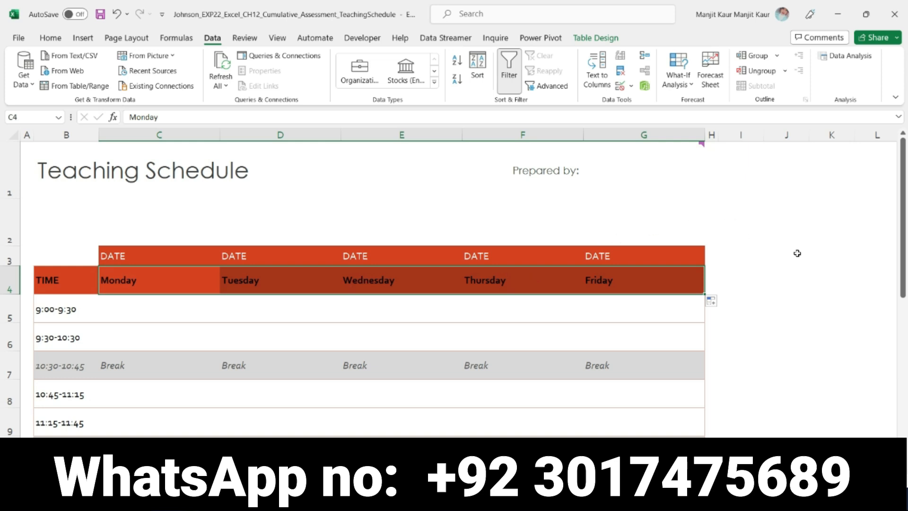
Deselect the filled weekday range, switch to the Word instructions and clear all highlighting from the step 8 instruction.
click(762, 271)
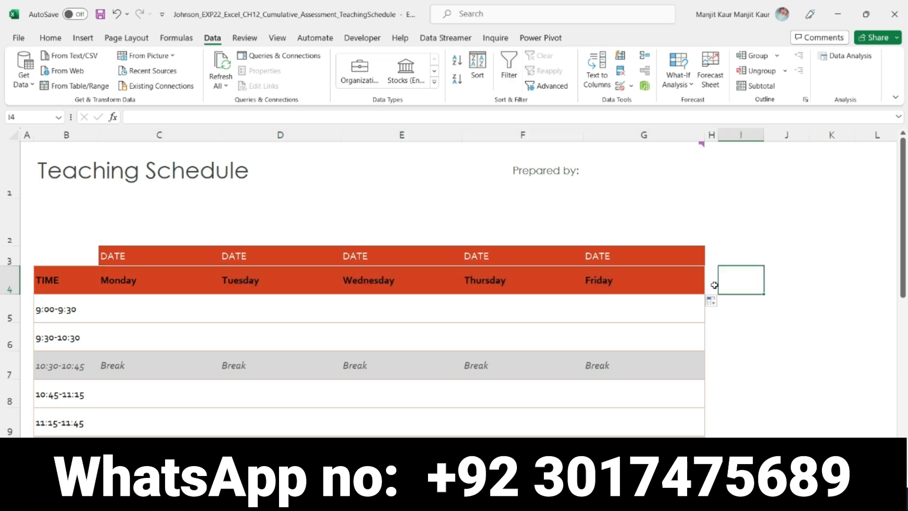
click(352, 499)
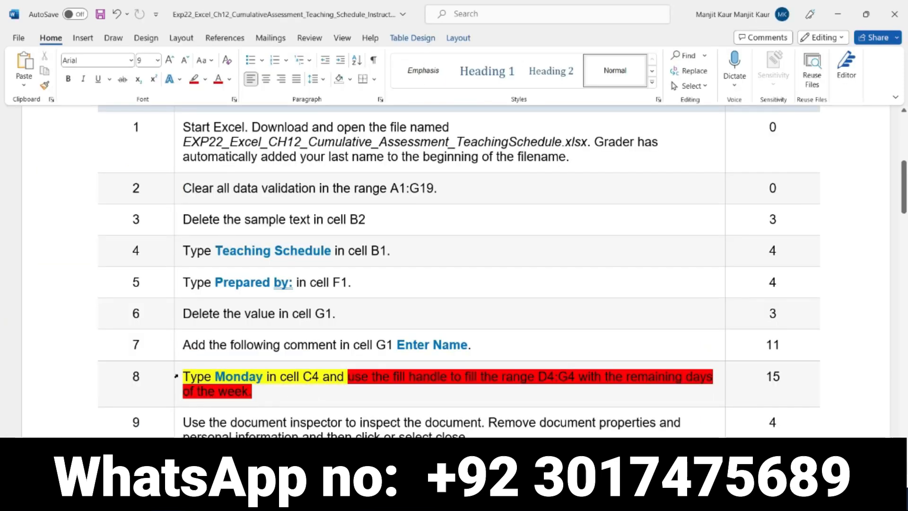
click(178, 378)
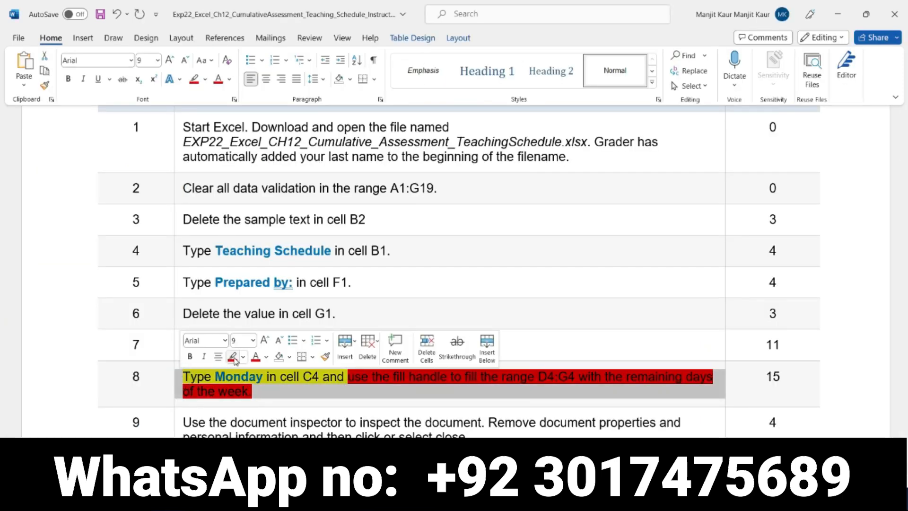
click(232, 358)
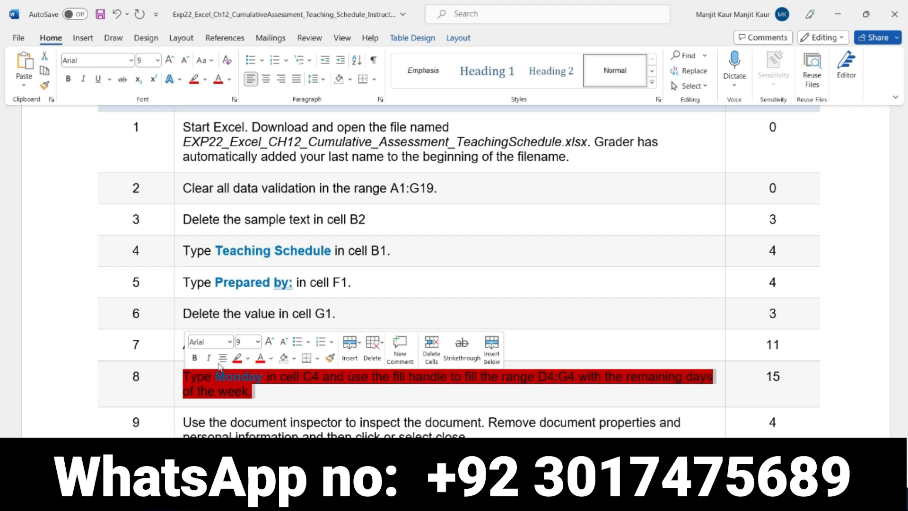
click(246, 360)
click(241, 373)
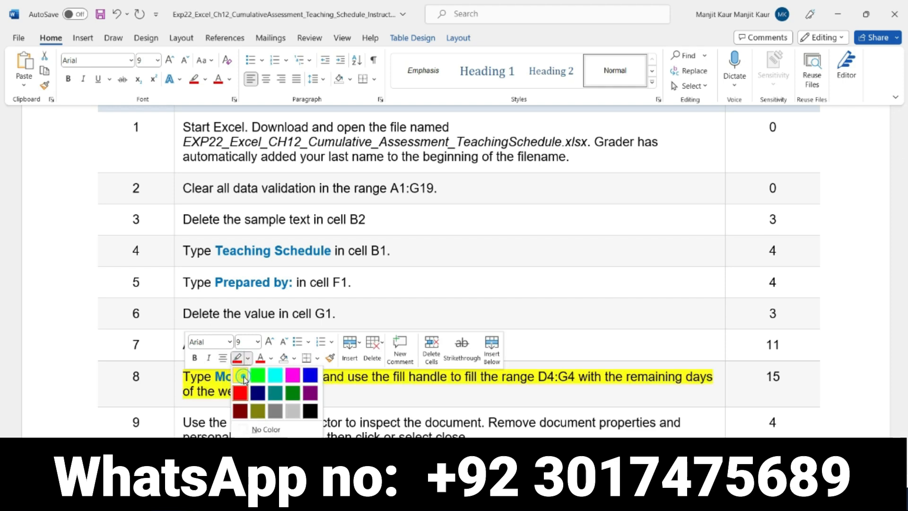
drag(252, 393, 177, 378)
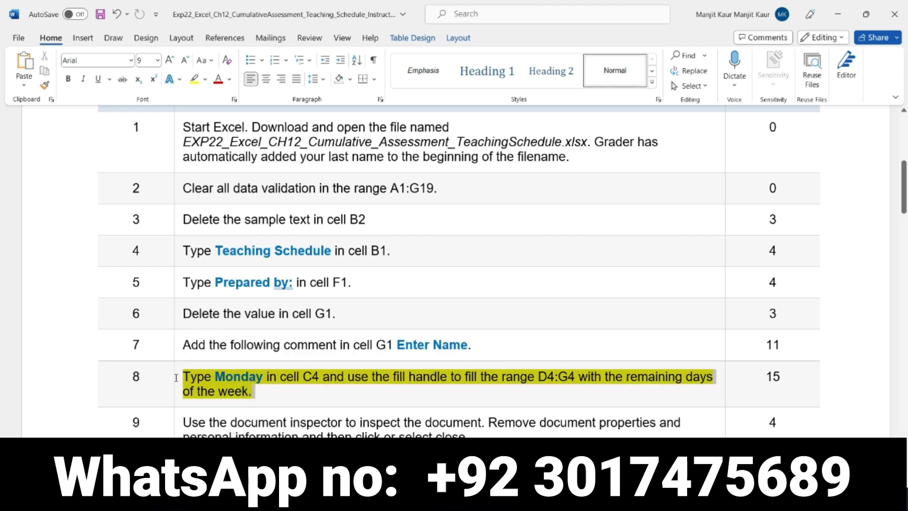
click(227, 358)
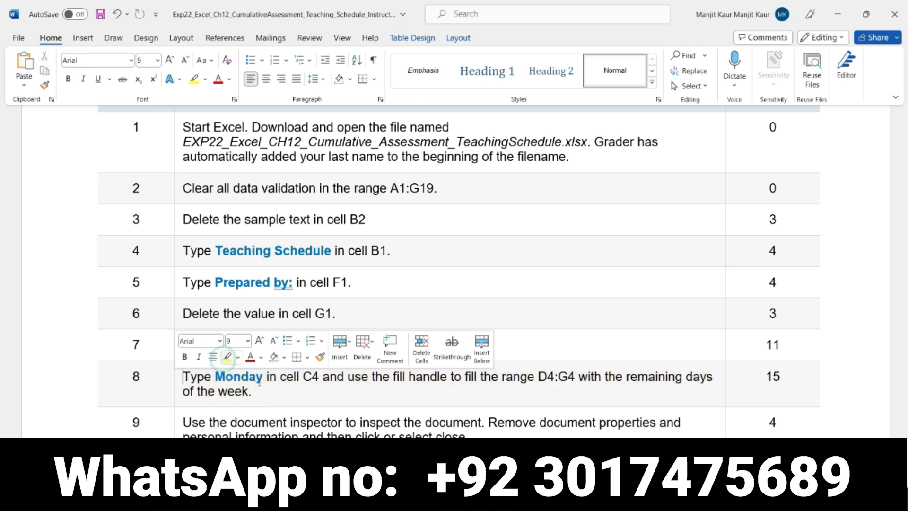
click(263, 391)
Highlight the step 9 instruction about using the document inspector in yellow, leaving out the note for Mac users.
scroll(196, 287, down, 3)
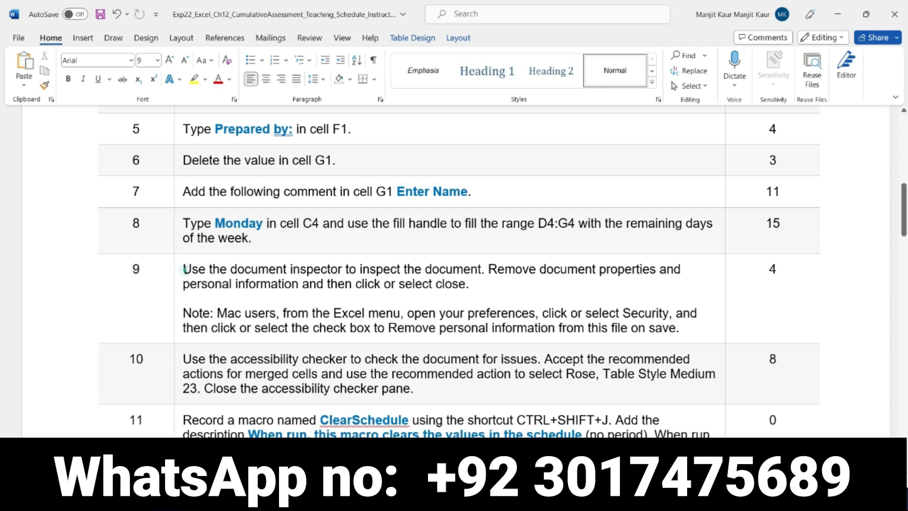
drag(184, 269, 446, 299)
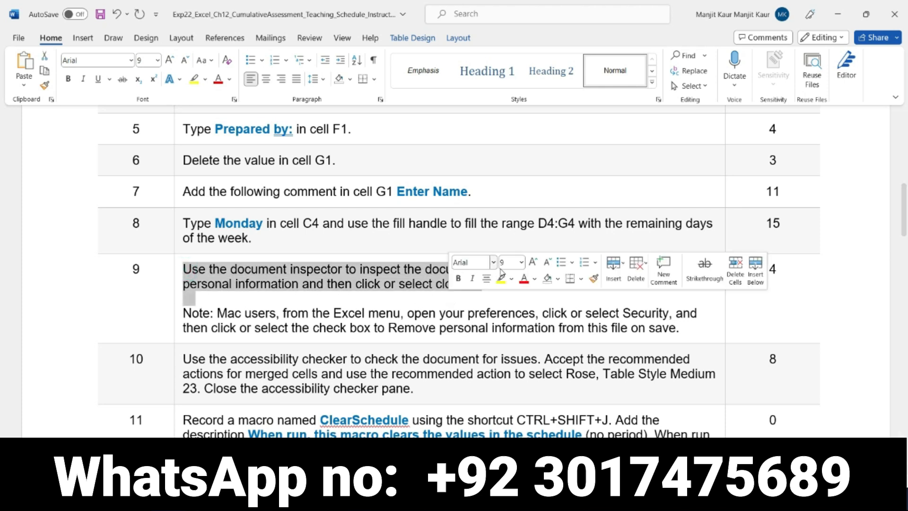
click(502, 279)
click(440, 310)
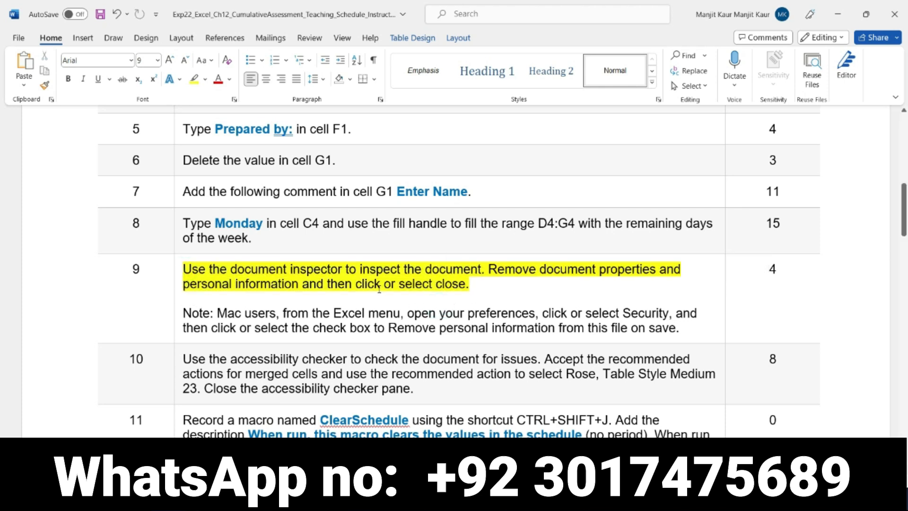
Highlight the phrase "inspect the document" in the step 9 instruction in red.
drag(360, 268, 463, 271)
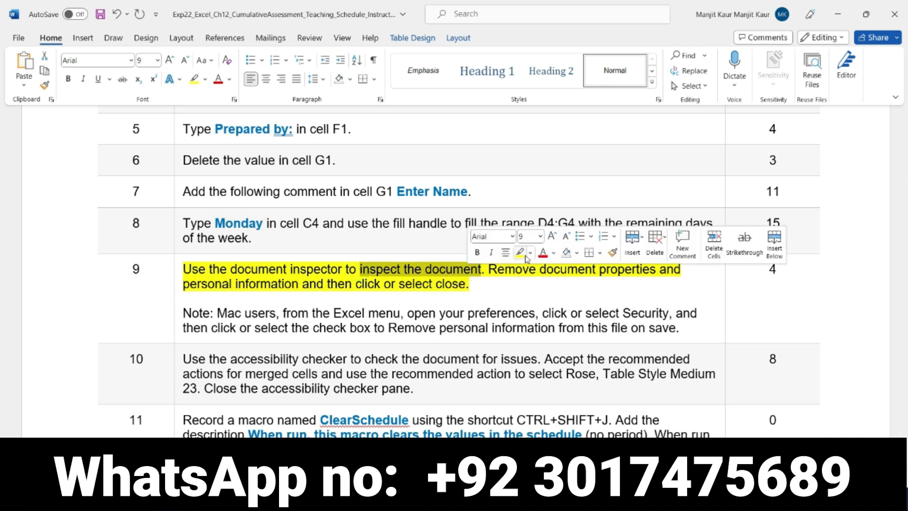
click(531, 253)
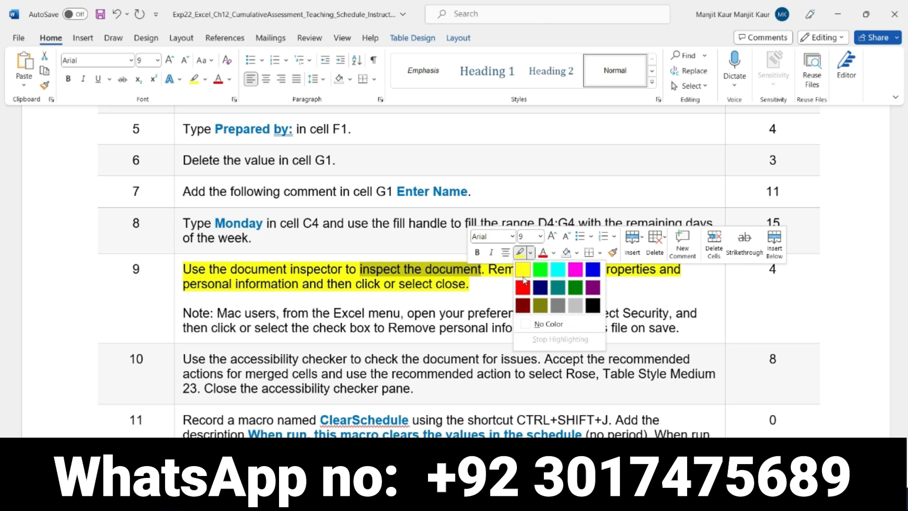
click(523, 287)
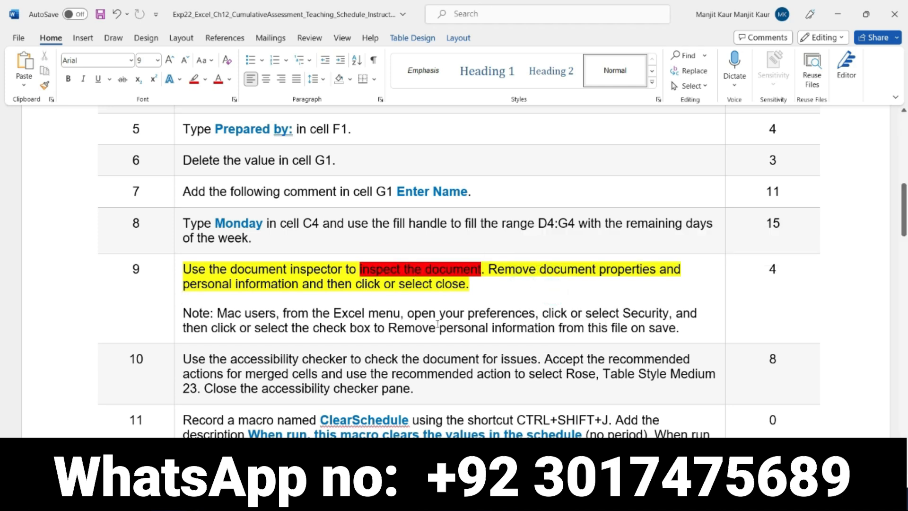
scroll(533, 303, down, 1)
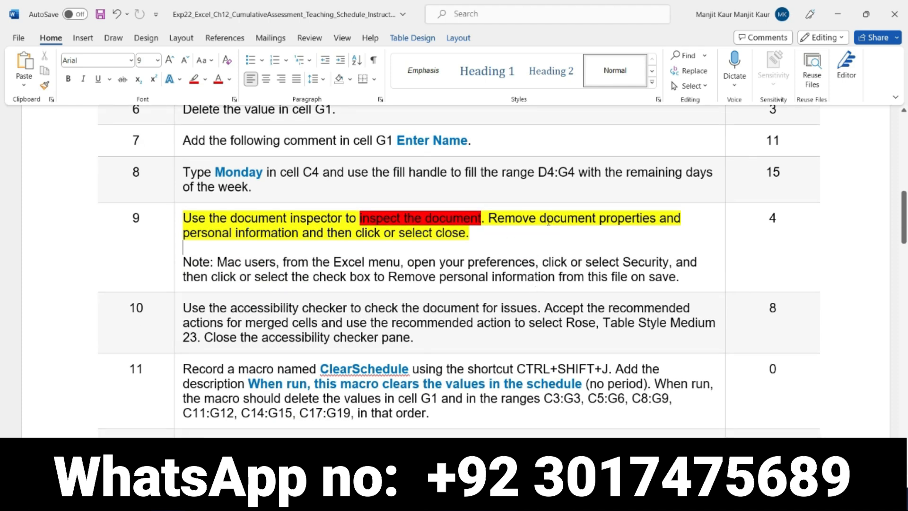
click(387, 244)
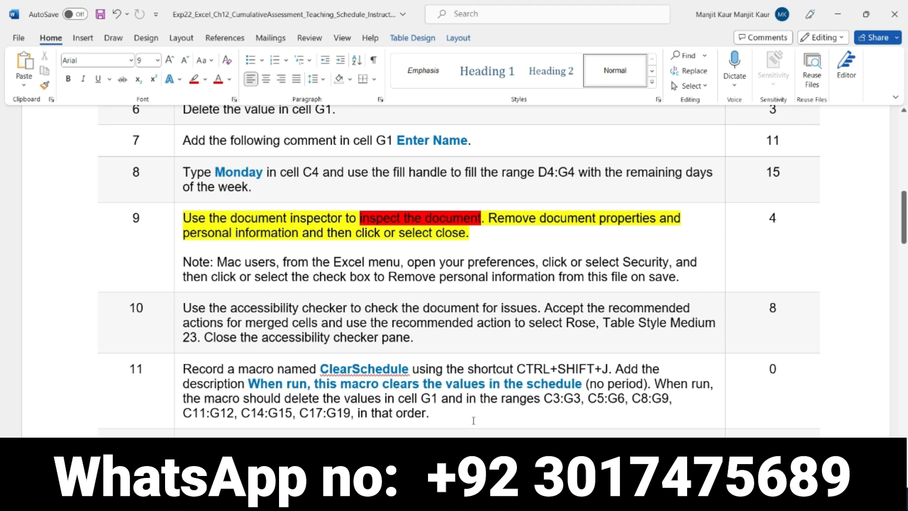
Switch to Excel and run the Document Inspector on the workbook, saving the file before the inspection.
click(479, 499)
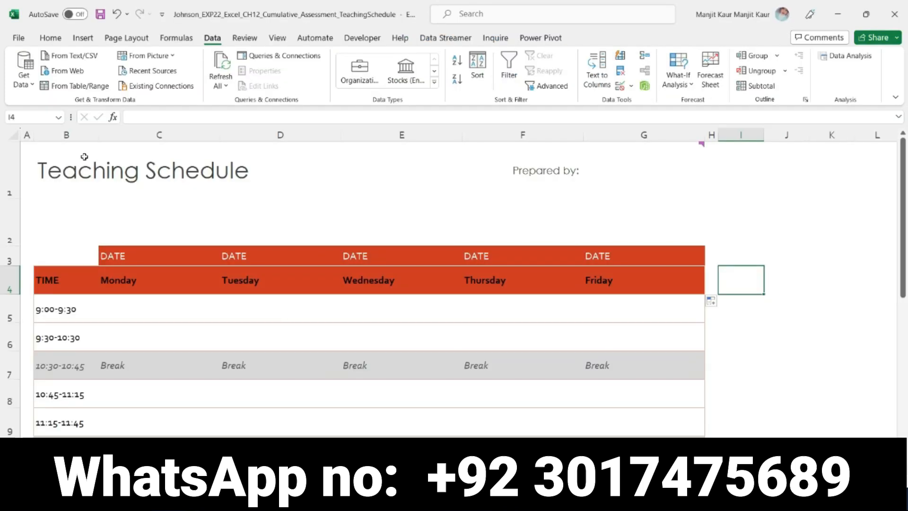
click(19, 38)
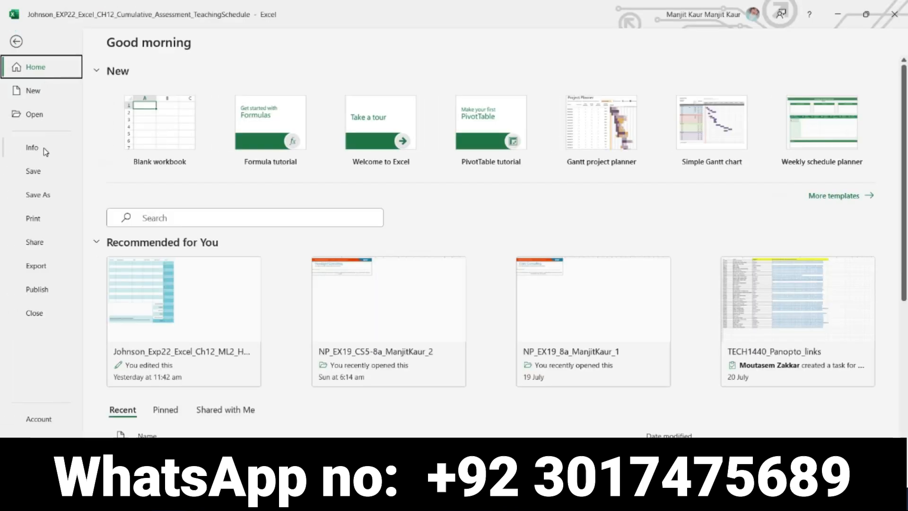
click(33, 148)
click(138, 224)
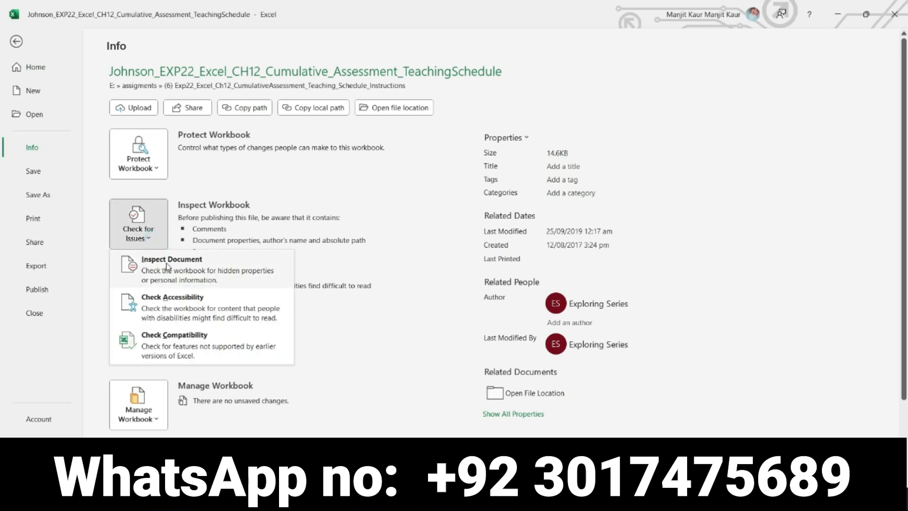
click(186, 263)
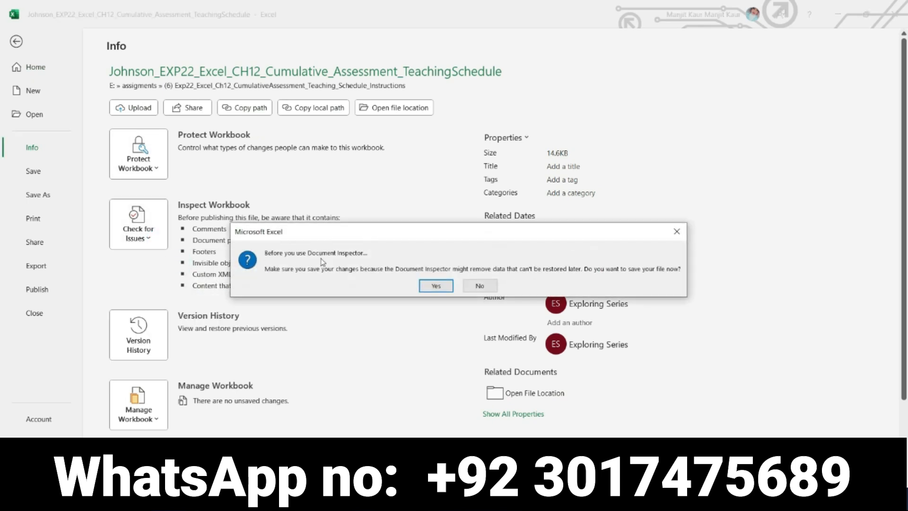
click(434, 287)
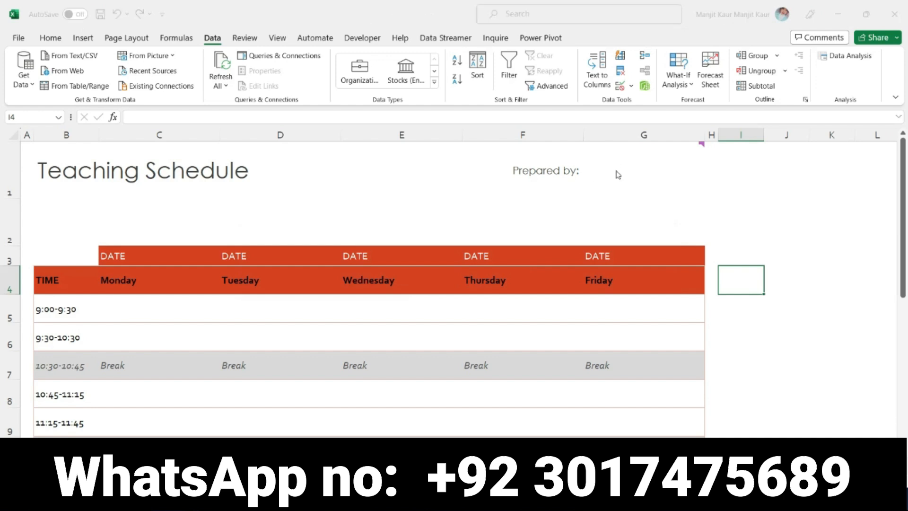
click(541, 376)
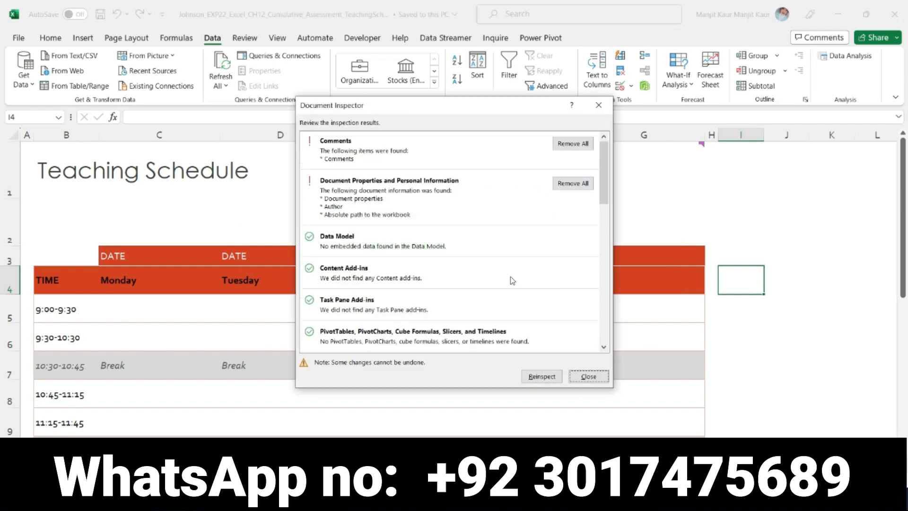
Remove all document properties and personal information through the Document Inspector and close it.
key(alt+Tab)
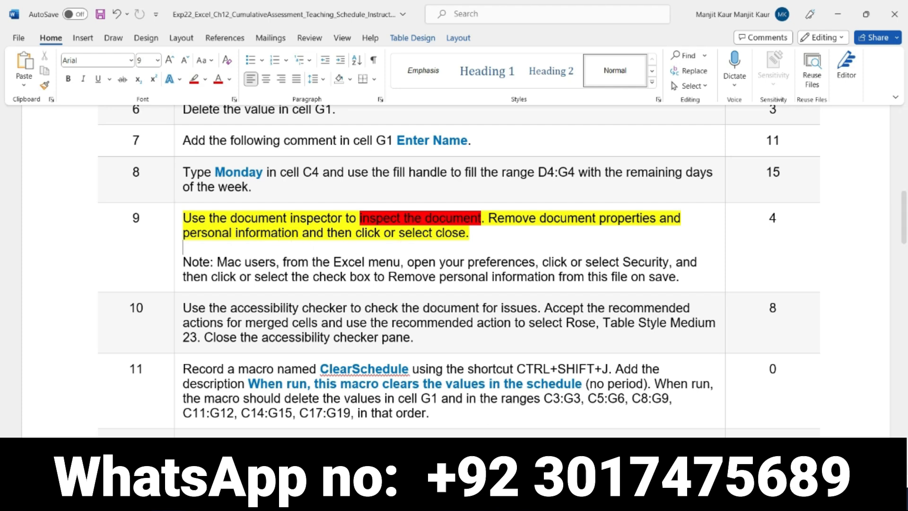
key(alt+Tab)
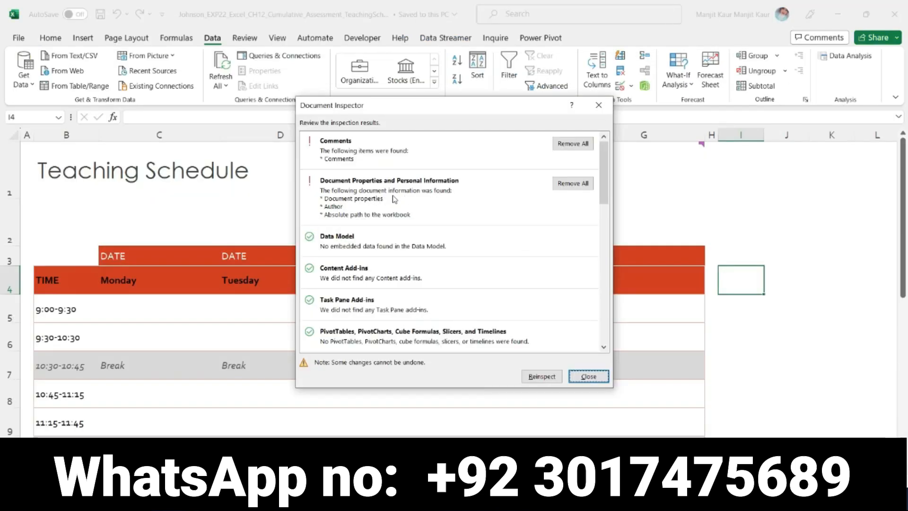
click(570, 183)
drag(605, 250, 637, 265)
click(582, 377)
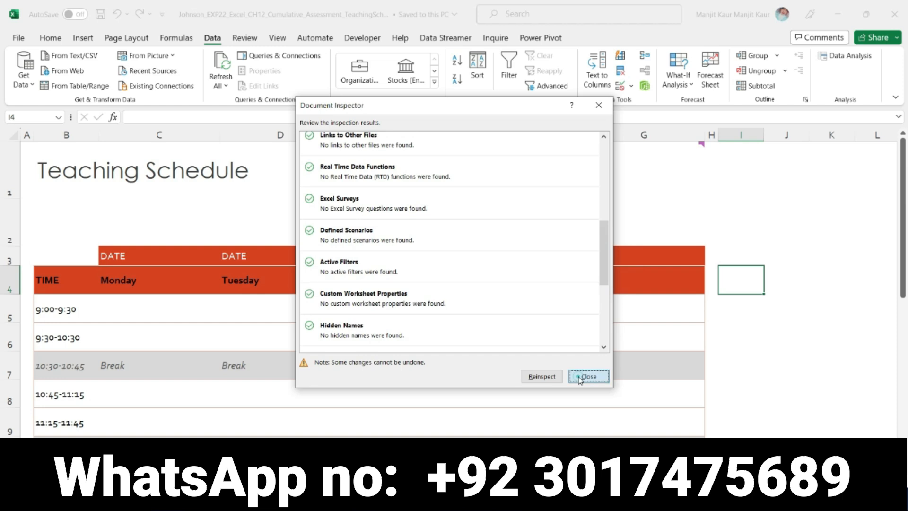
Switch to the Word instructions and clear the red and yellow highlighting from the step 9 instruction.
click(461, 498)
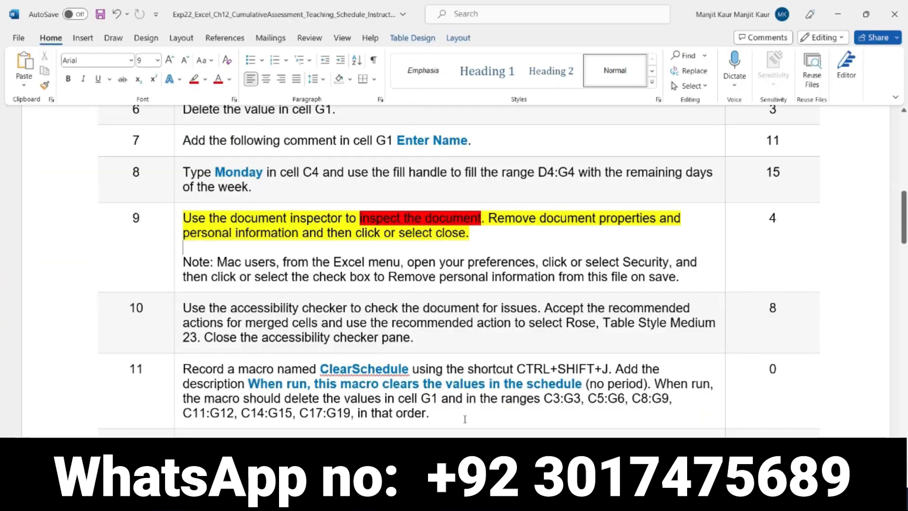
drag(467, 236, 200, 223)
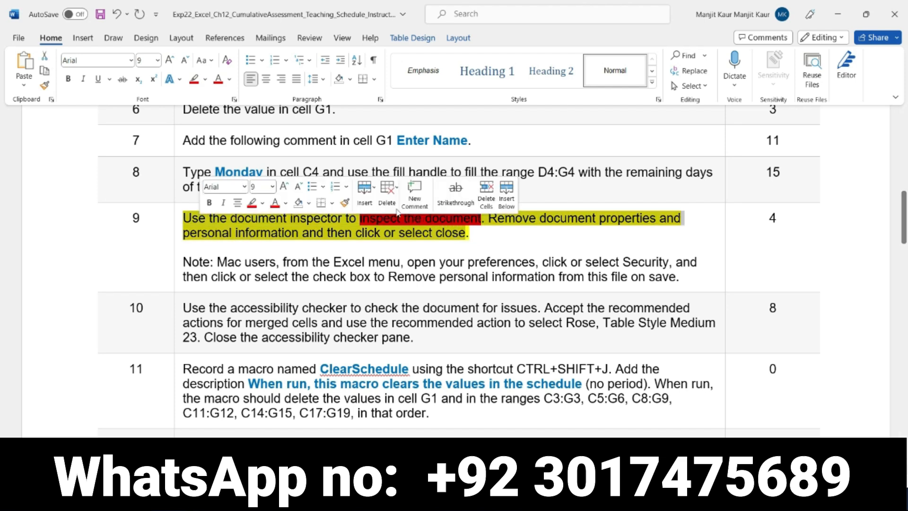
click(355, 217)
drag(359, 218, 478, 219)
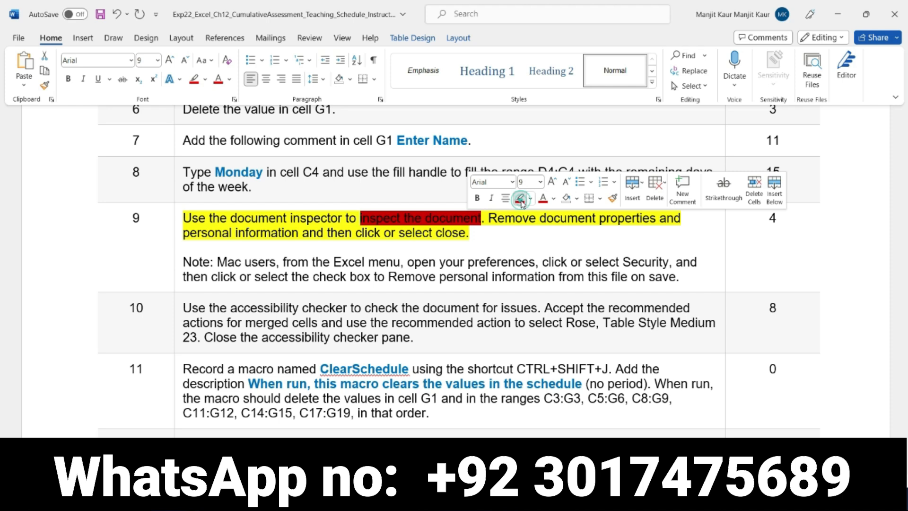
click(520, 200)
drag(475, 232, 198, 218)
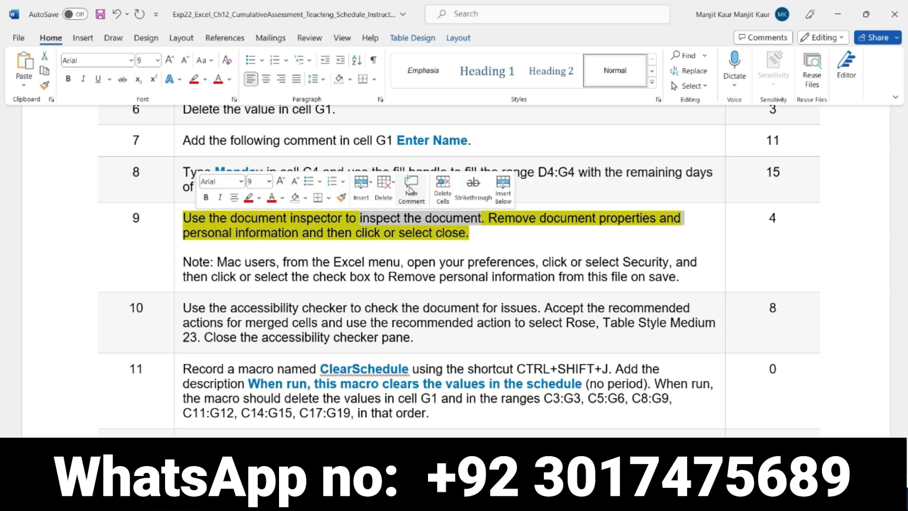
click(259, 198)
click(254, 217)
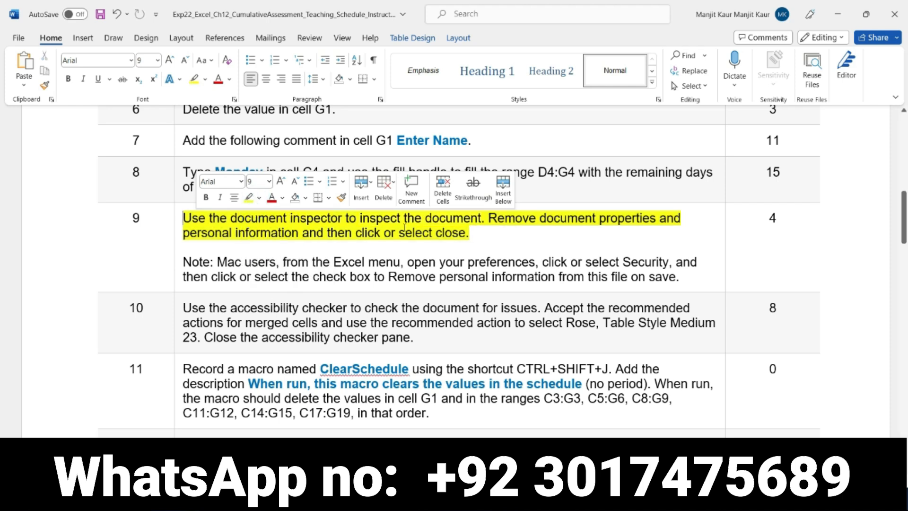
click(248, 201)
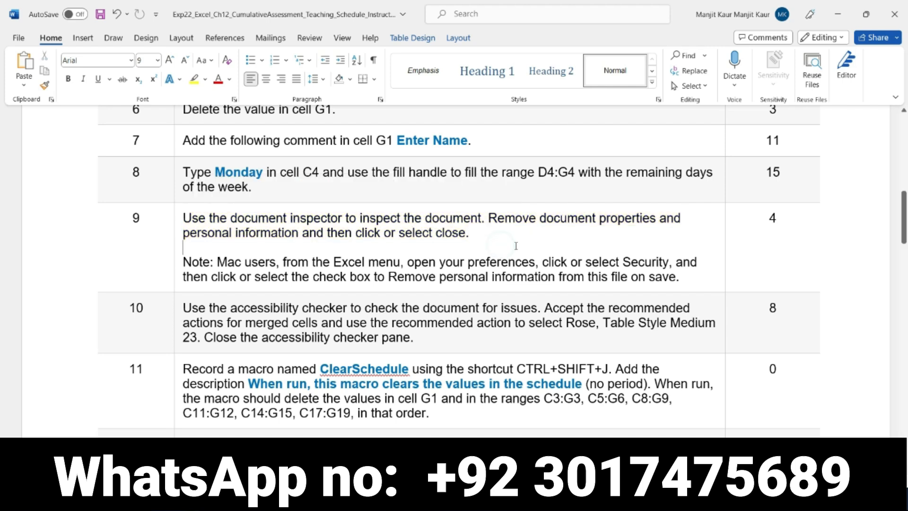
Highlight the whole step 10 instruction about the accessibility checker in yellow.
scroll(514, 241, down, 3)
scroll(339, 235, down, 2)
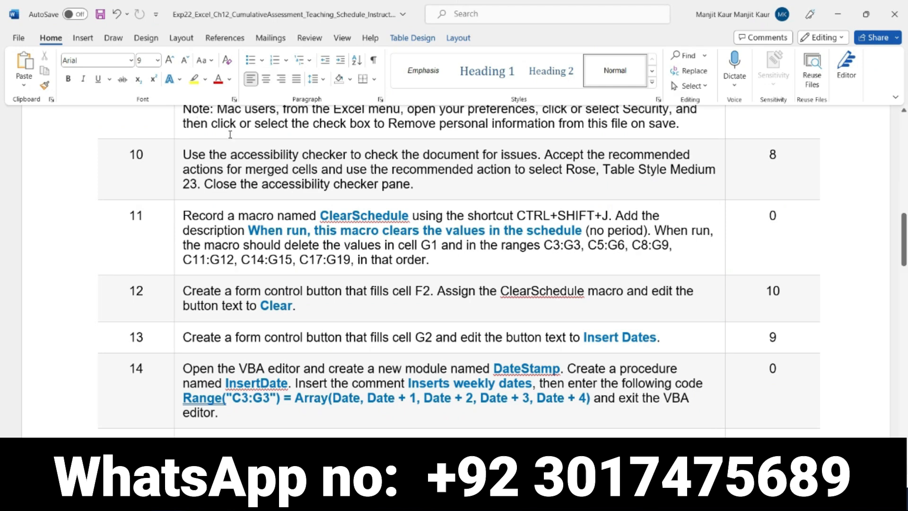
scroll(265, 185, up, 2)
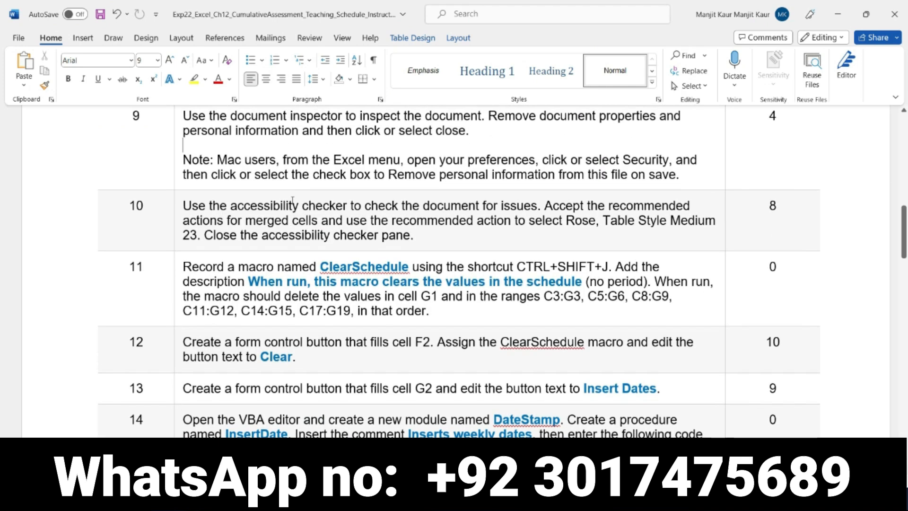
scroll(249, 171, down, 2)
scroll(246, 171, down, 2)
scroll(295, 150, up, 2)
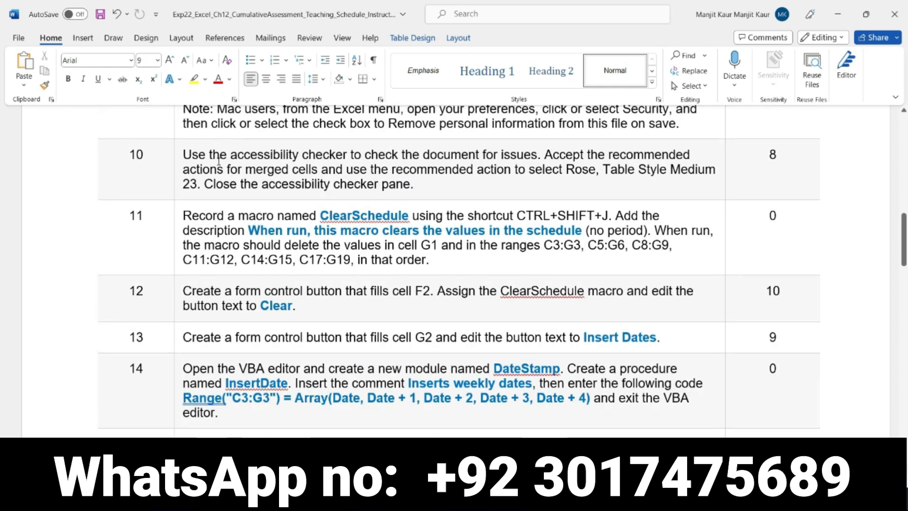
click(179, 157)
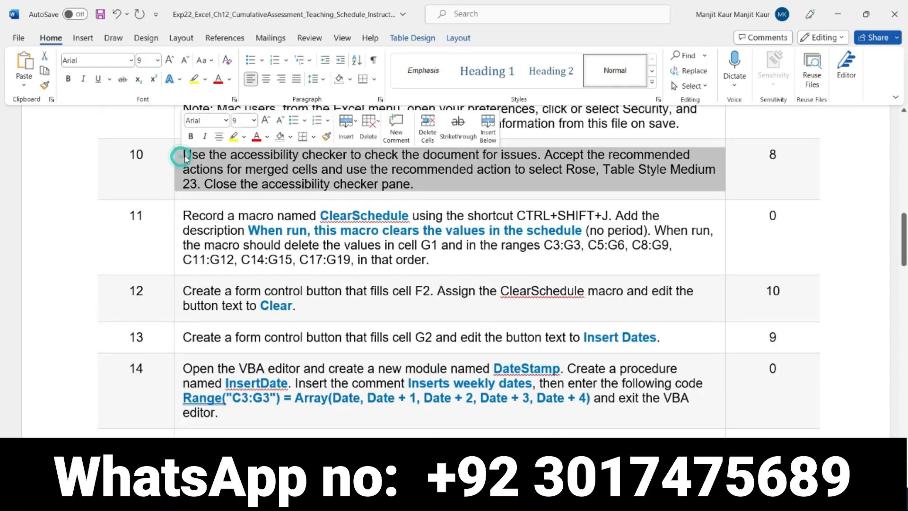
click(234, 136)
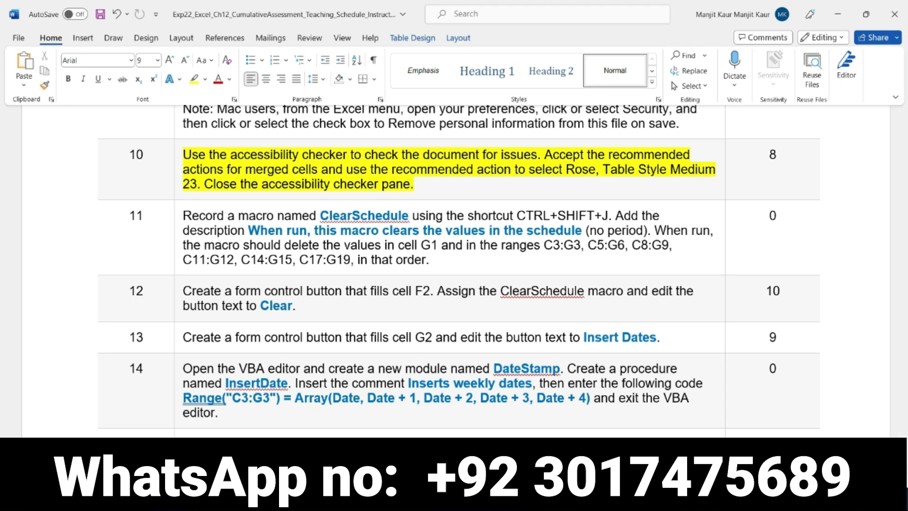
Switch to Excel and run the accessibility checker on the Teaching Schedule workbook.
key(alt+Tab)
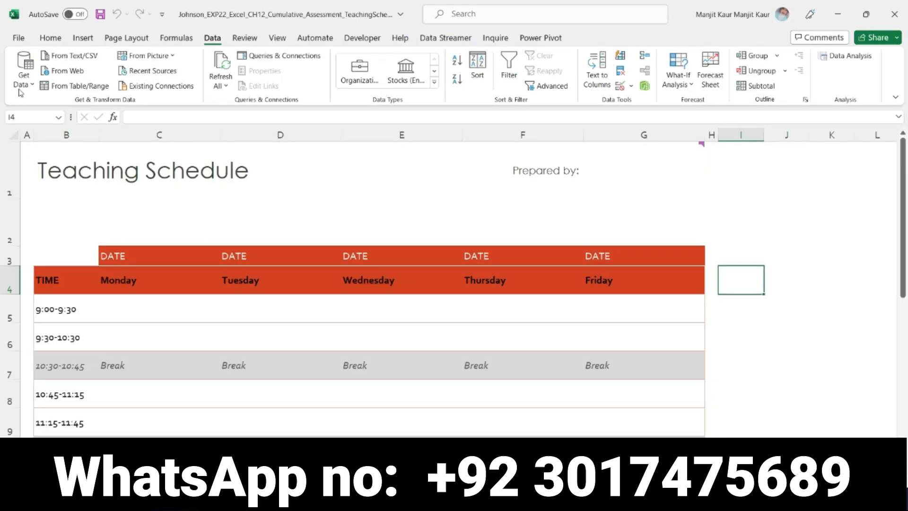
click(19, 43)
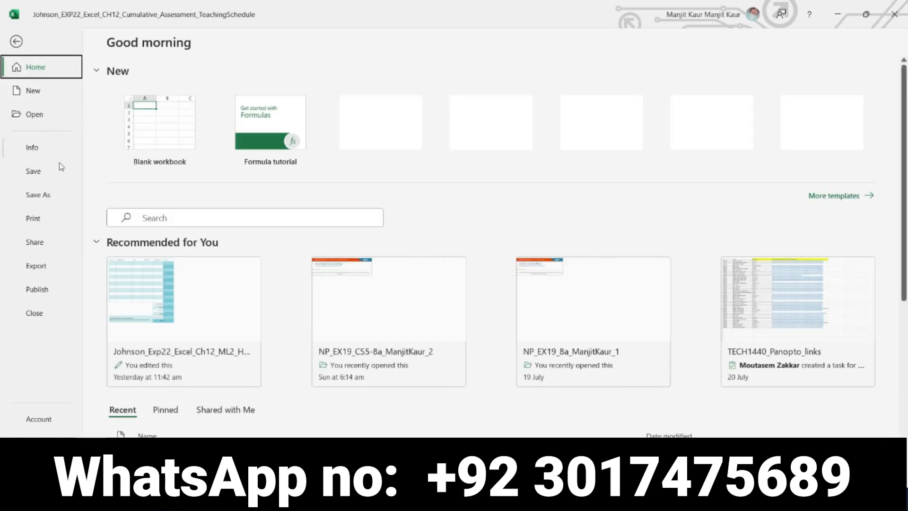
click(29, 150)
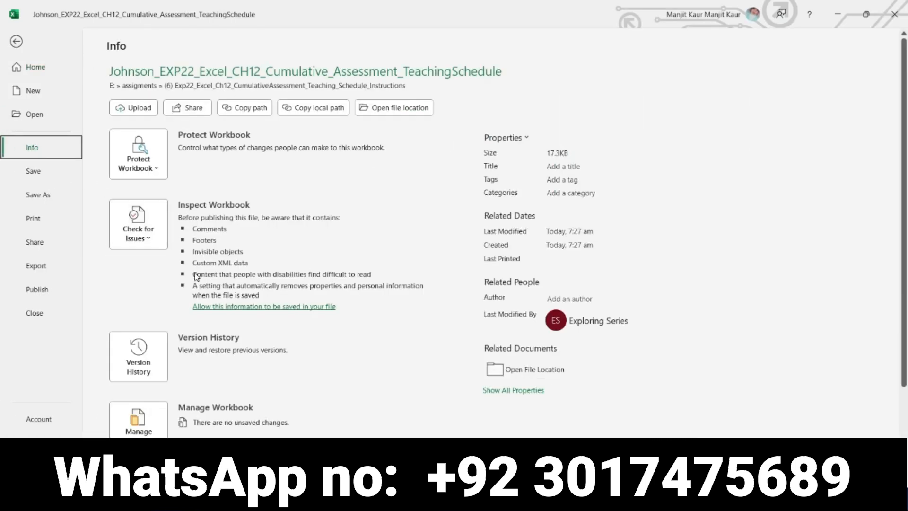
click(154, 239)
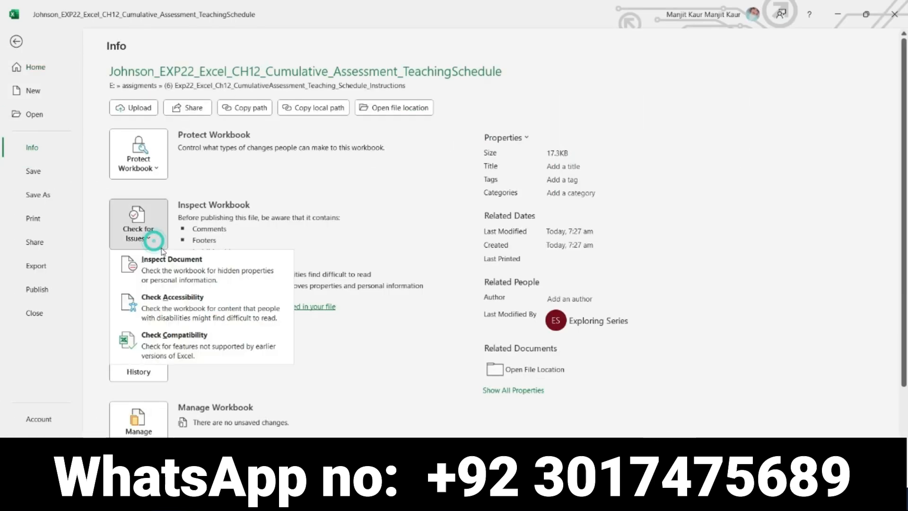
click(190, 305)
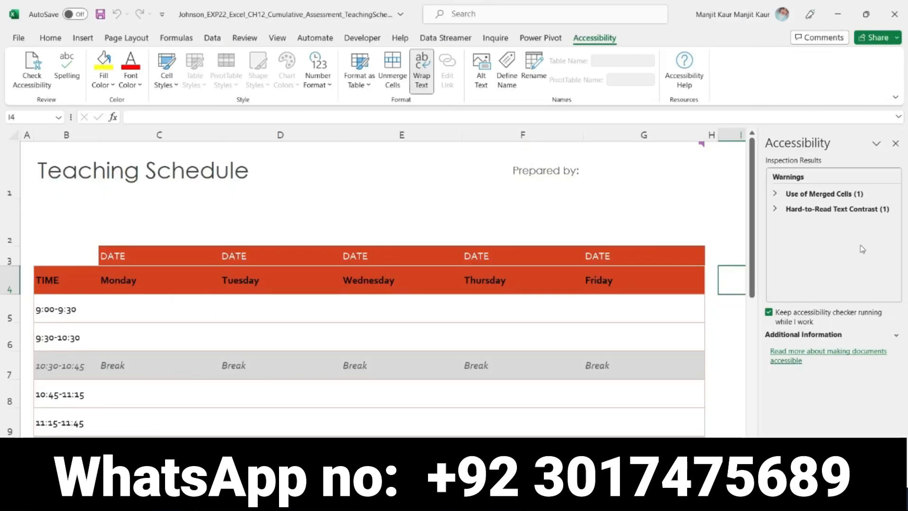
Look at the recommended actions for the merged range B2:G2 in the accessibility results.
click(866, 194)
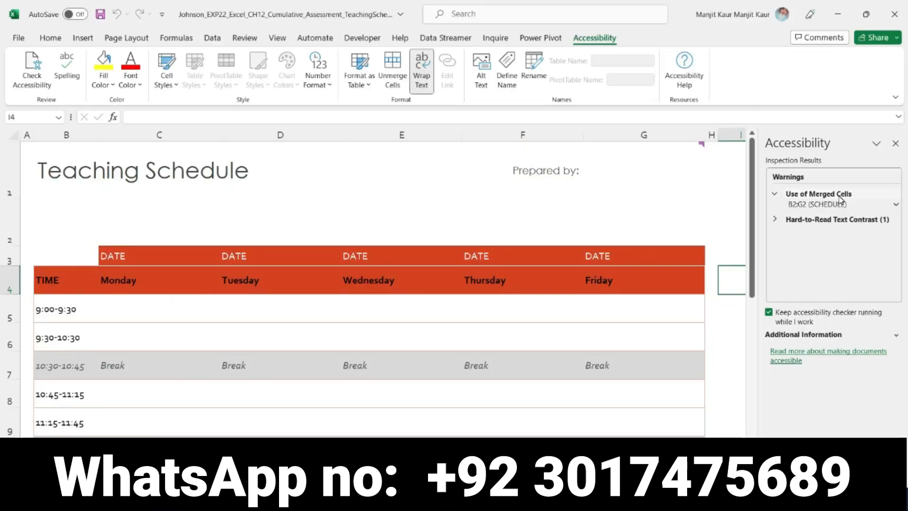
click(900, 205)
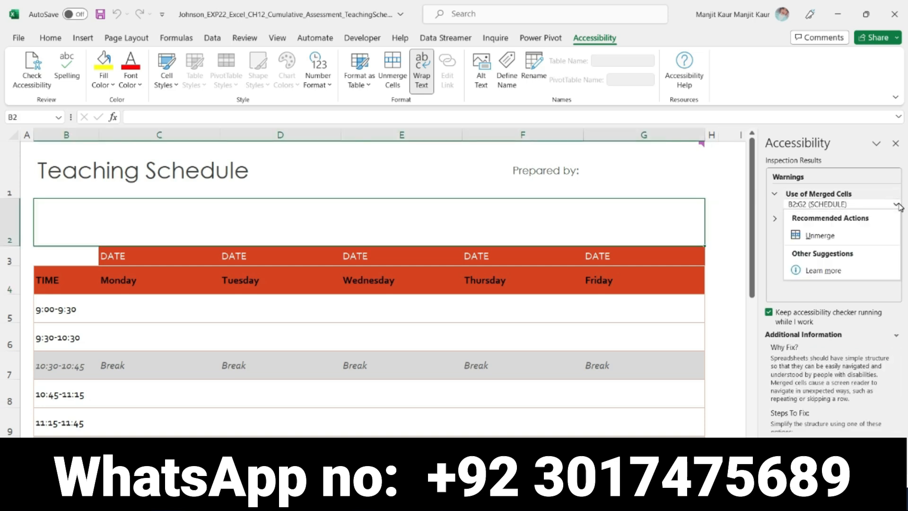
click(901, 206)
Resolve the hard-to-read text contrast warning by applying Rose, Table Style Medium 23 to the Schedule table.
click(845, 226)
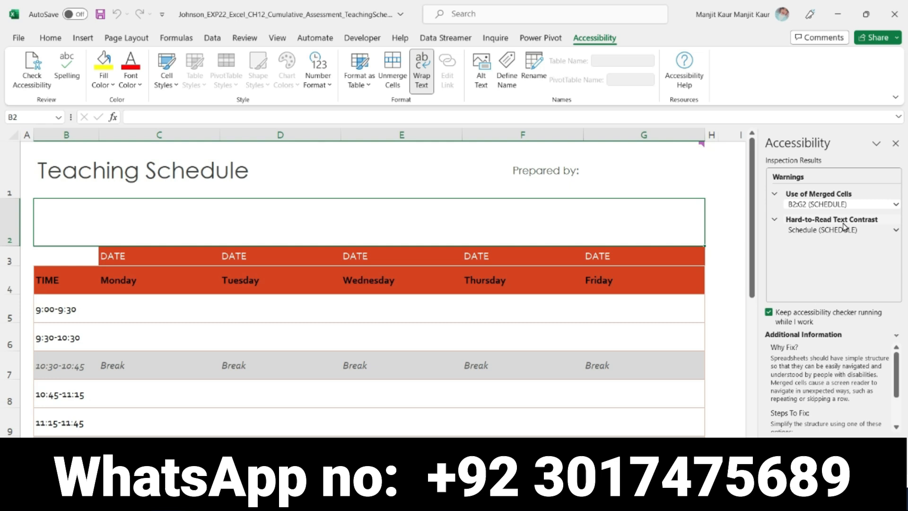
click(896, 231)
mouse_move(892, 266)
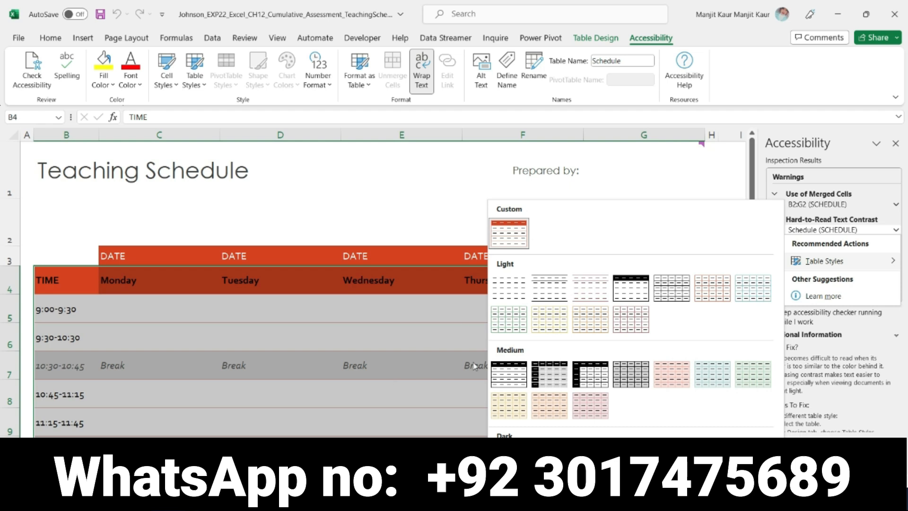
click(674, 377)
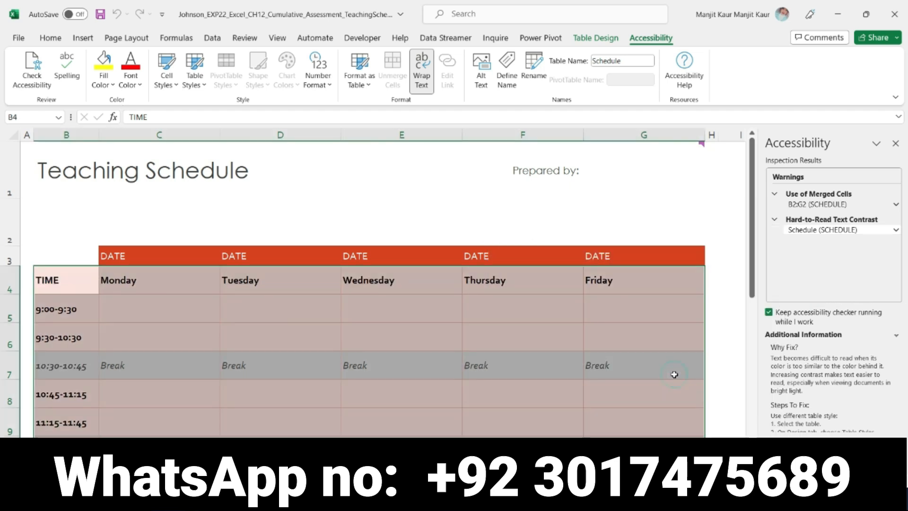
Switch to the Word instructions, recheck the table style name in step 10, and clear that step's yellow highlighting.
click(565, 497)
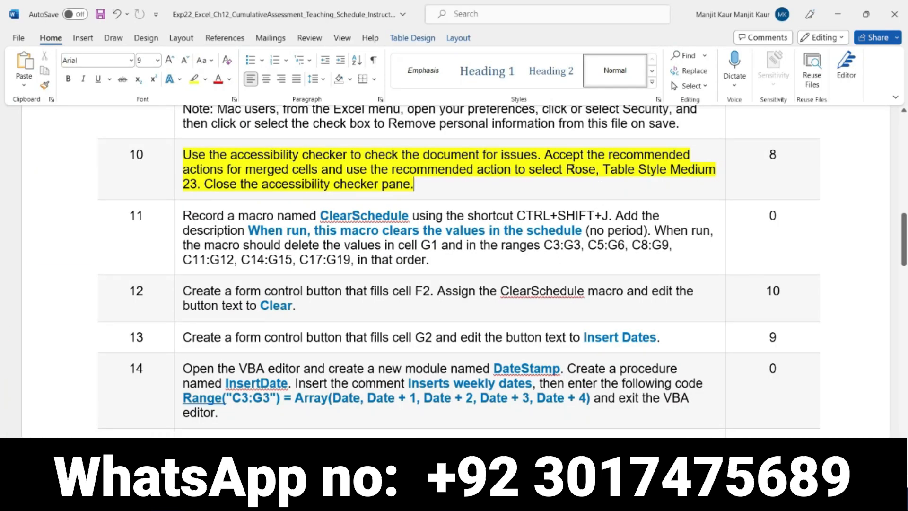
drag(566, 168, 415, 186)
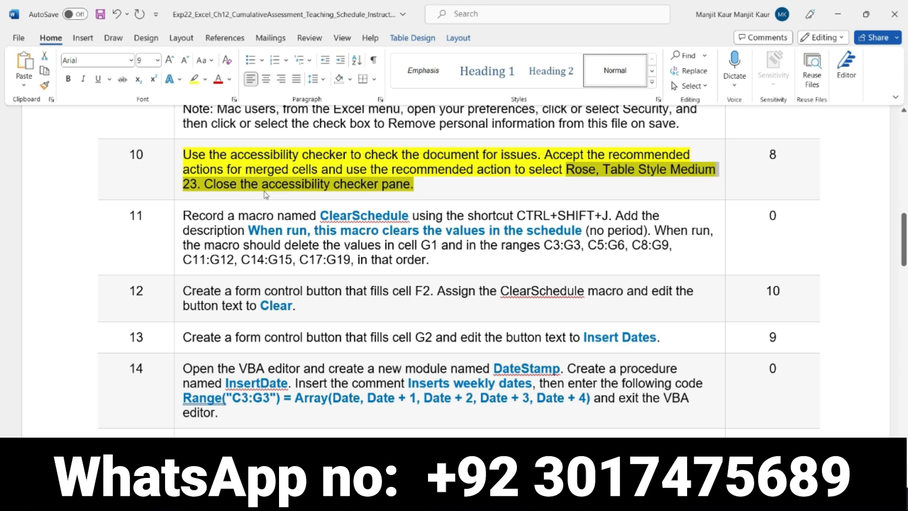
drag(420, 191, 184, 150)
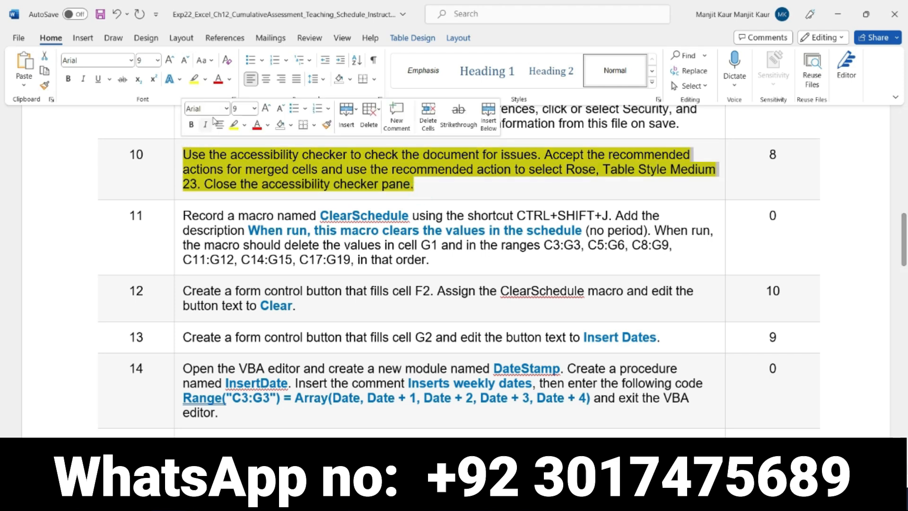
click(234, 124)
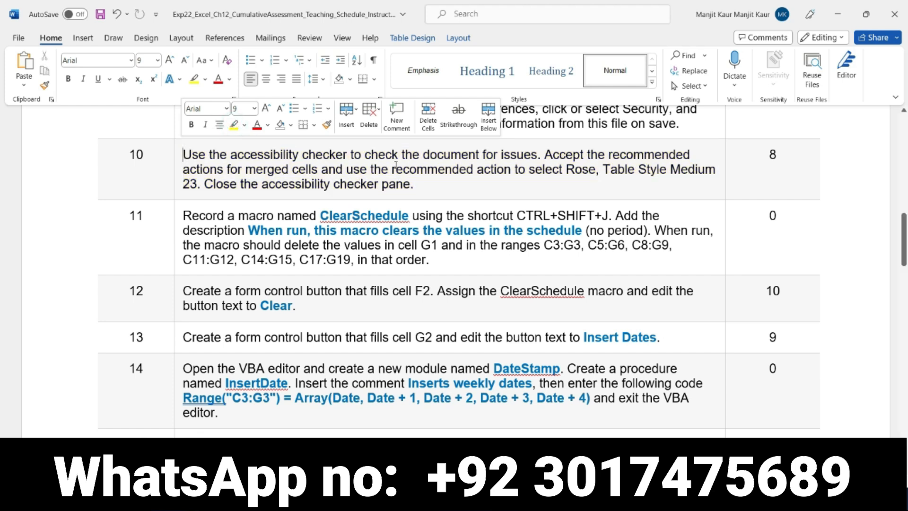
Highlight the whole step 11 instruction about recording the ClearSchedule macro in yellow.
drag(184, 216, 435, 260)
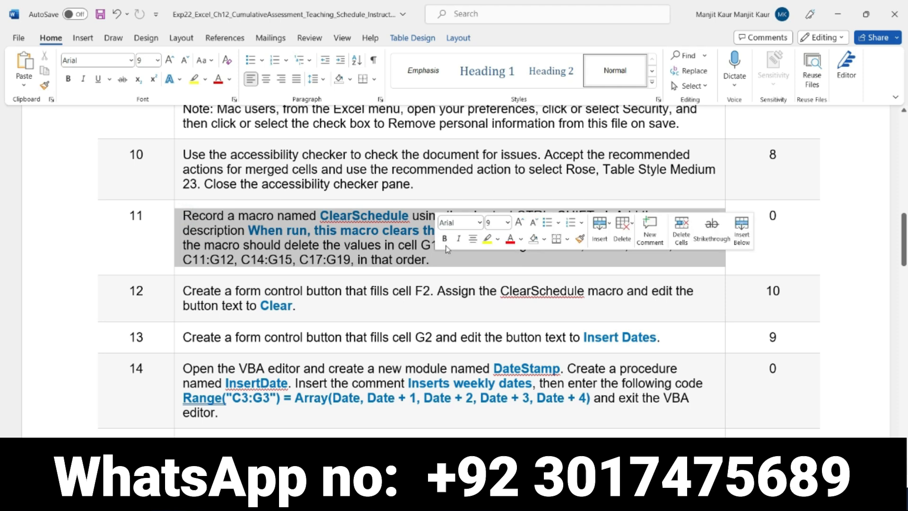
click(487, 239)
click(470, 261)
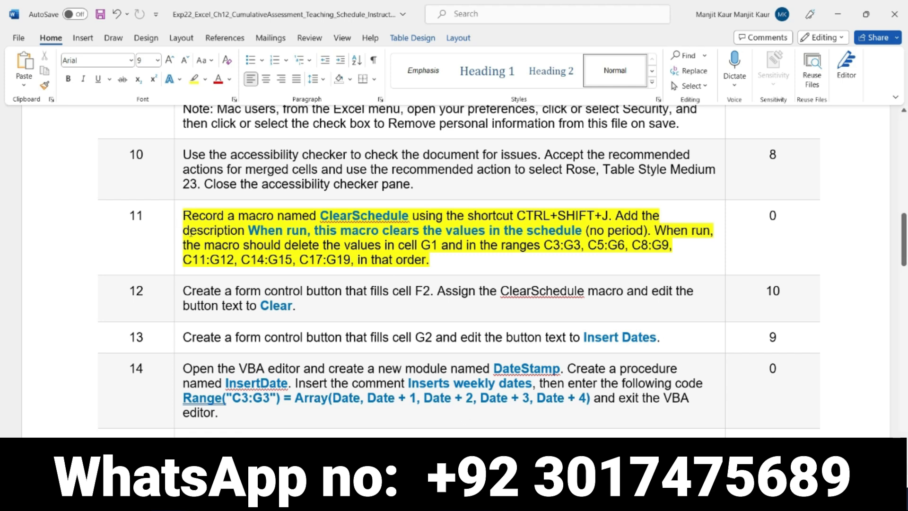
Take the macro name from step 11, switch to Excel, and set up a new macro recording named ClearSchedule.
drag(317, 214, 412, 219)
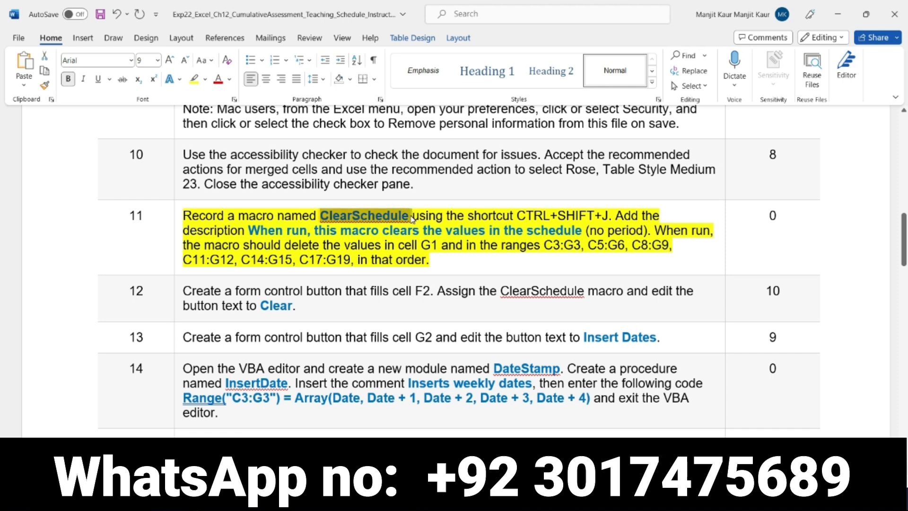
click(468, 499)
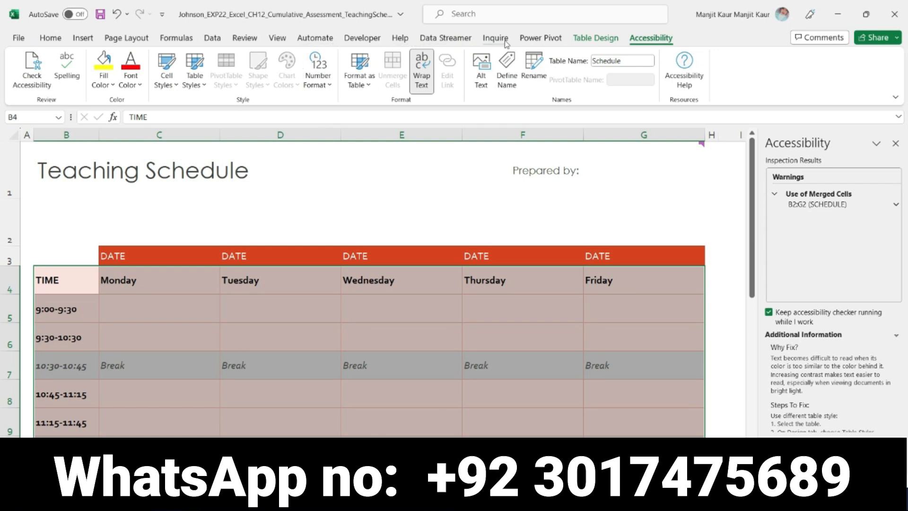
click(363, 37)
click(95, 55)
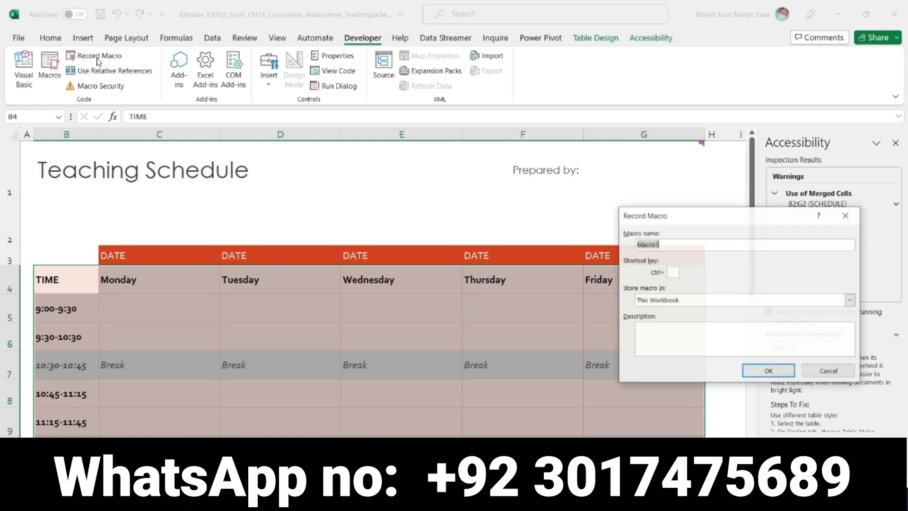
text(ClearSchedule)
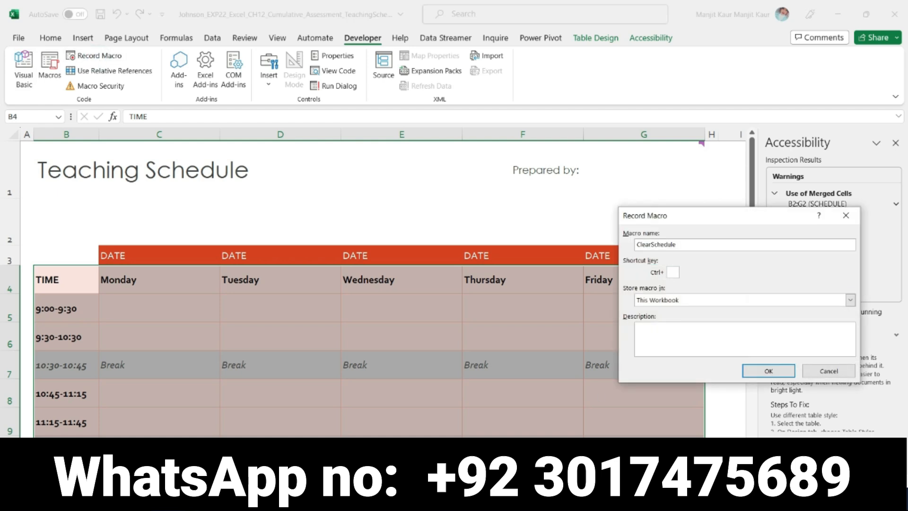
Check the required shortcut in the Word instructions and assign Ctrl+Shift+J to the macro in Excel.
key(alt+Tab)
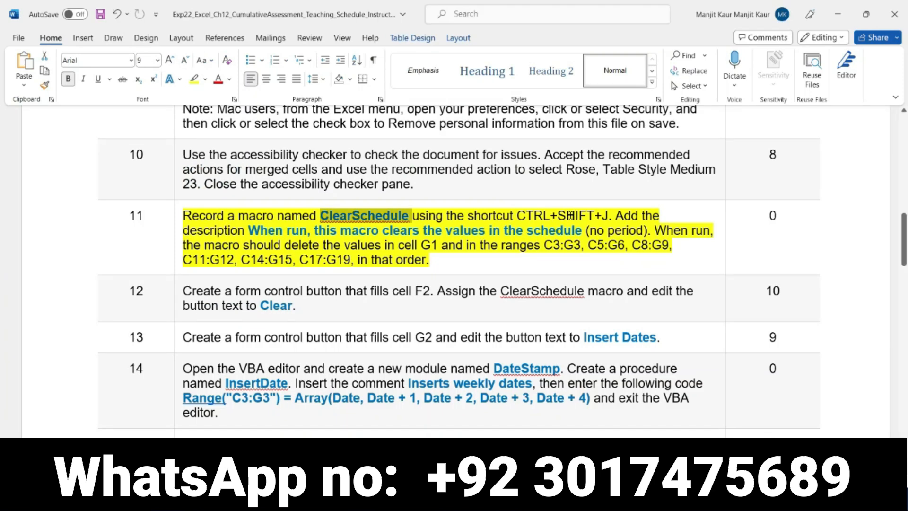
drag(517, 216, 616, 216)
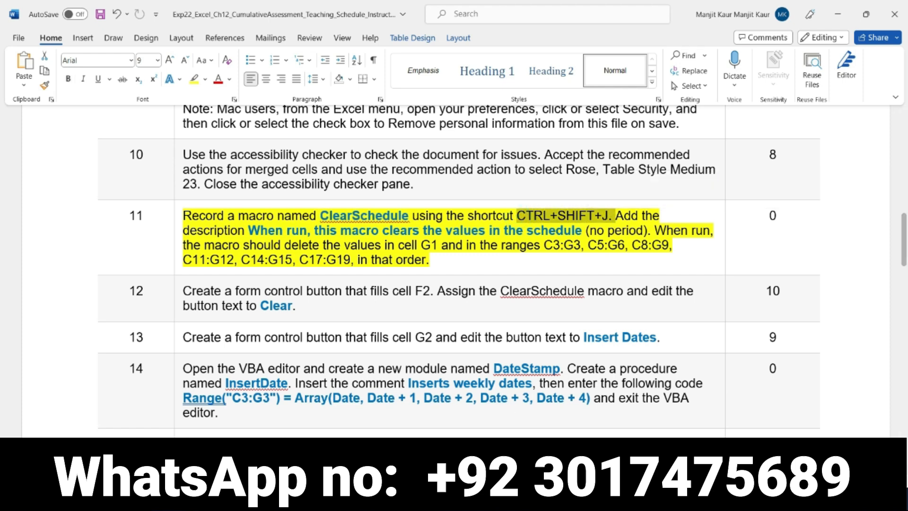
key(alt+Tab)
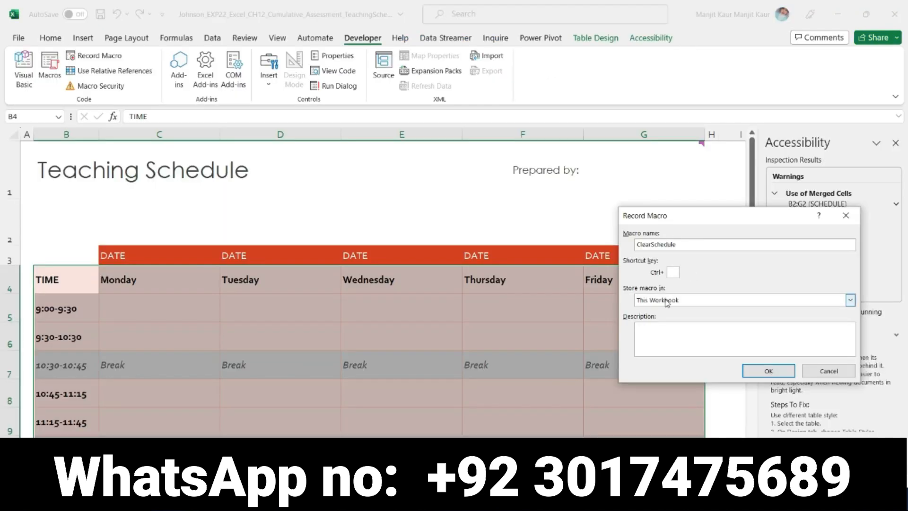
click(674, 273)
text(J)
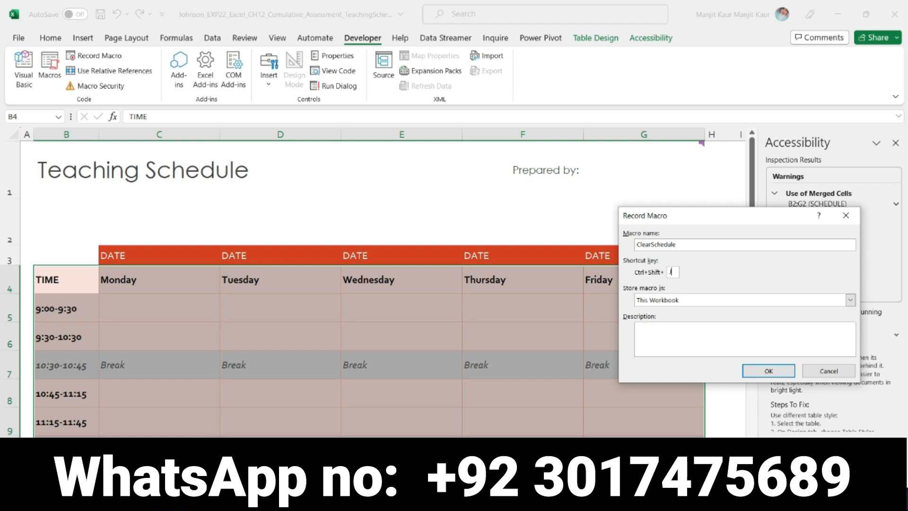
Copy the description "When run, this macro clears the values in the schedule" from Word into the macro's description in Excel.
key(alt+Tab)
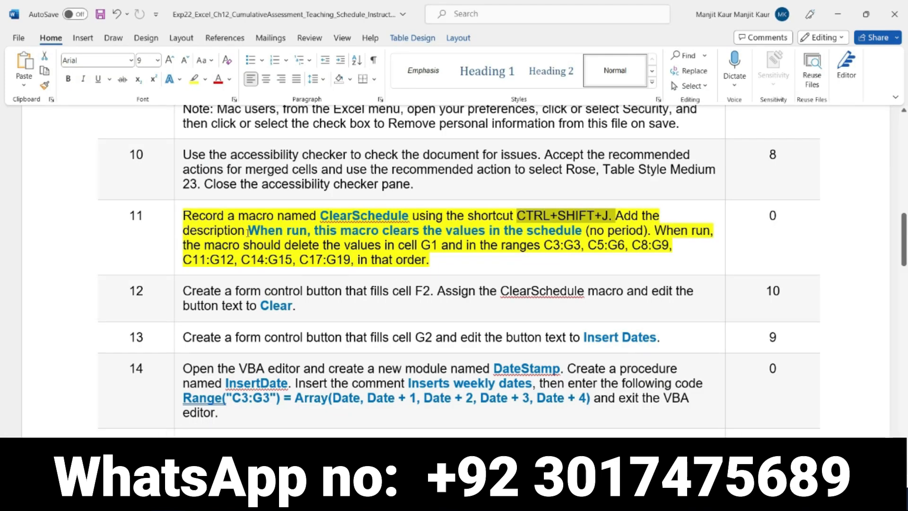
drag(246, 230, 341, 231)
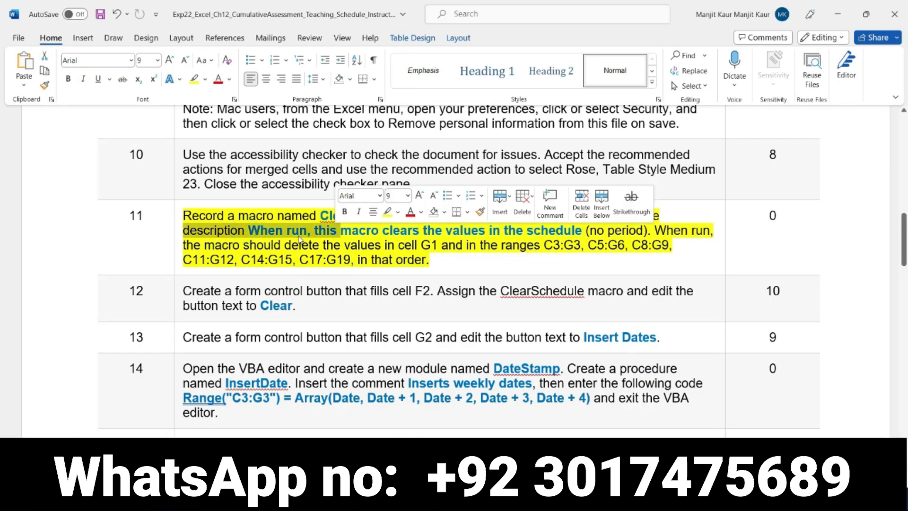
click(261, 232)
drag(249, 231, 544, 229)
key(ctrl+c)
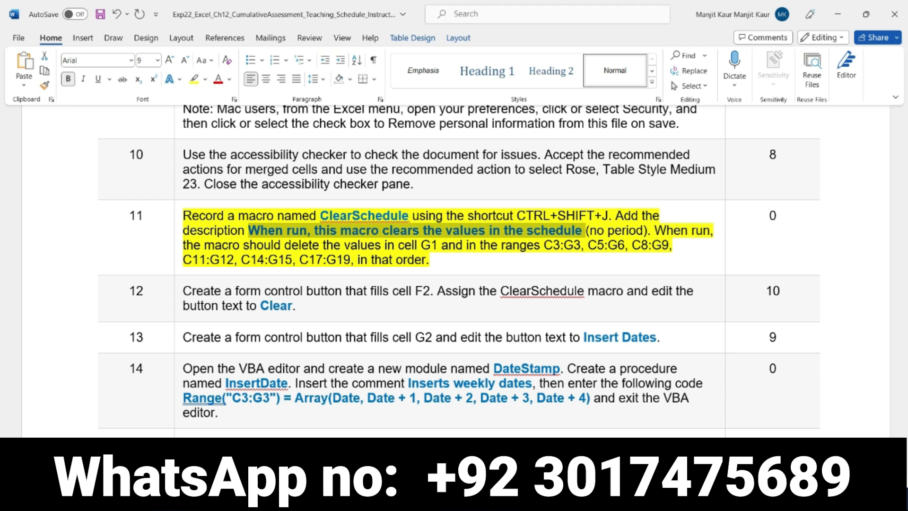
key(alt+Tab)
click(663, 326)
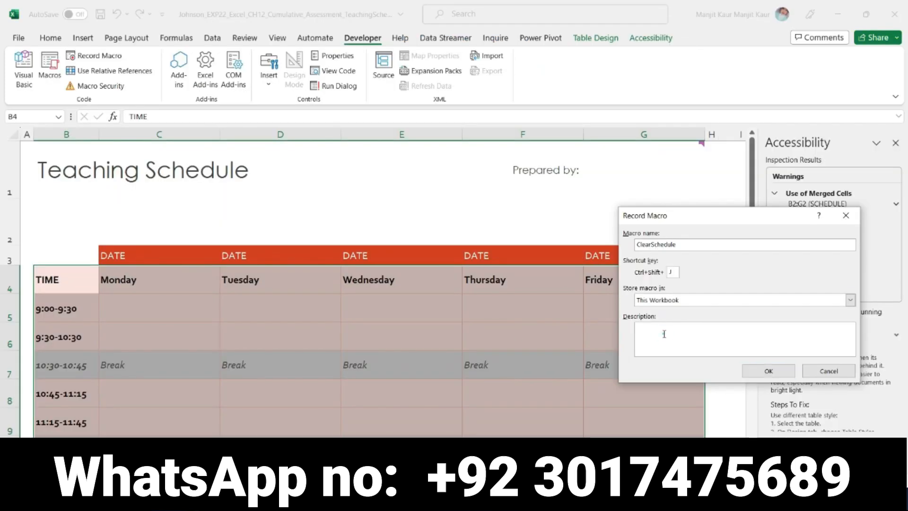
key(ctrl+v)
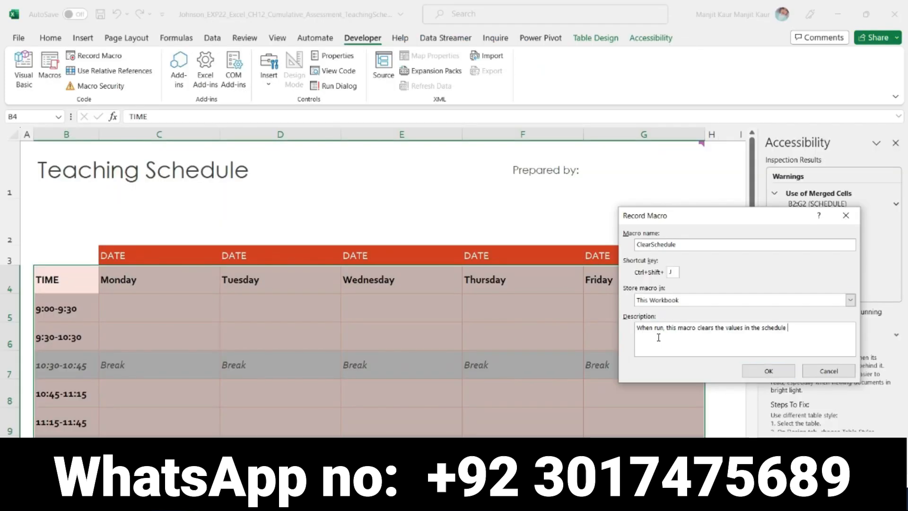
Remove the trailing space from the macro name ClearSchedule and start recording the macro.
click(752, 372)
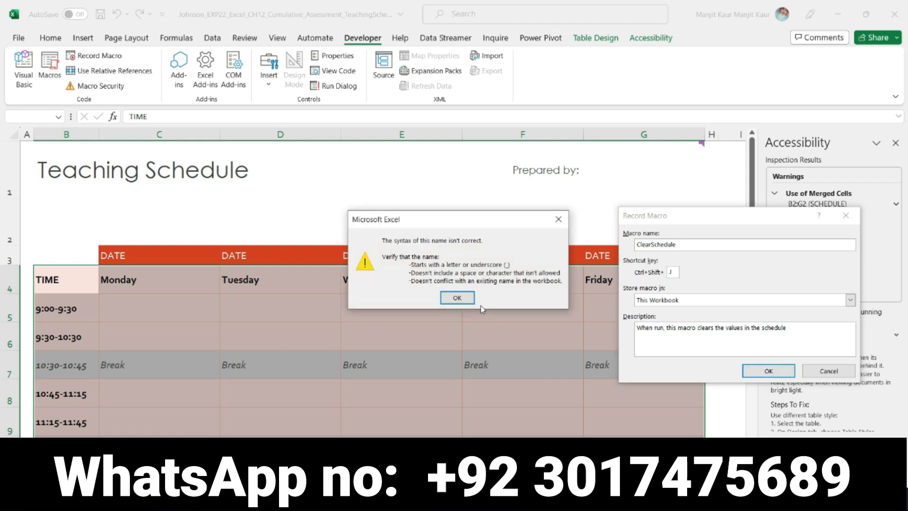
click(458, 298)
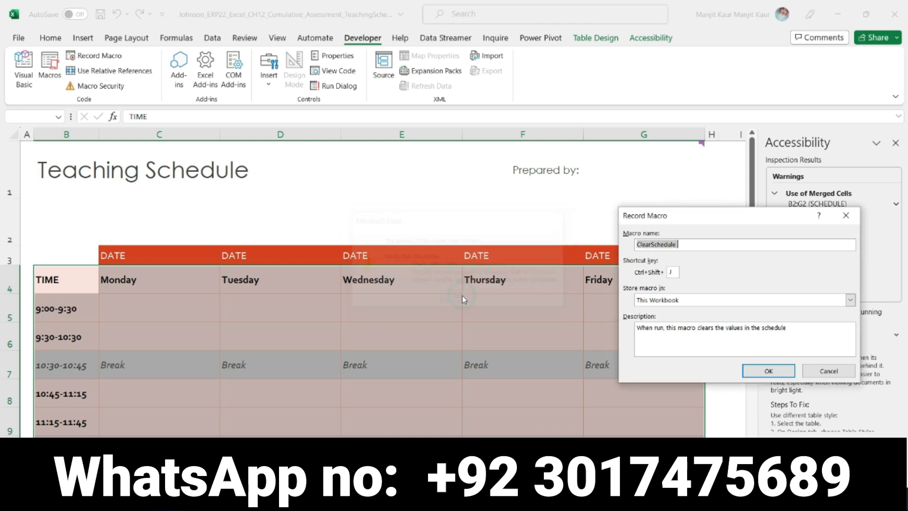
click(693, 248)
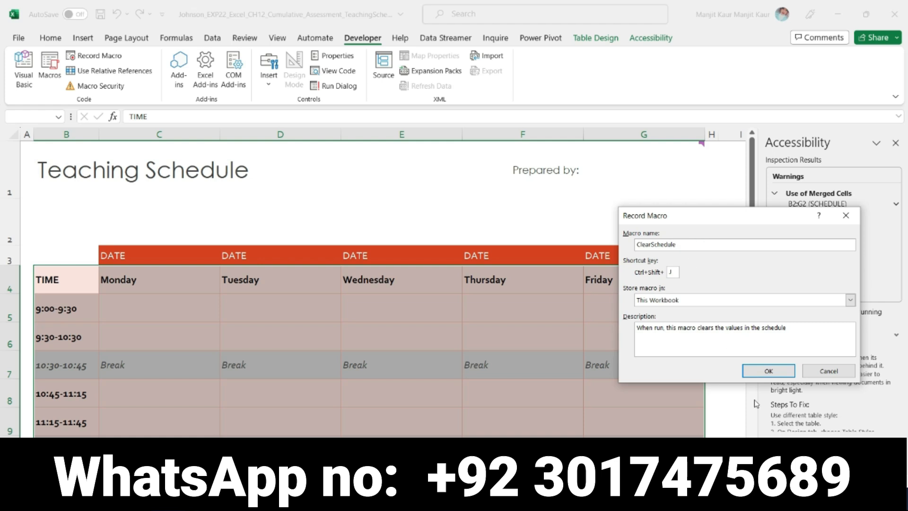
click(763, 371)
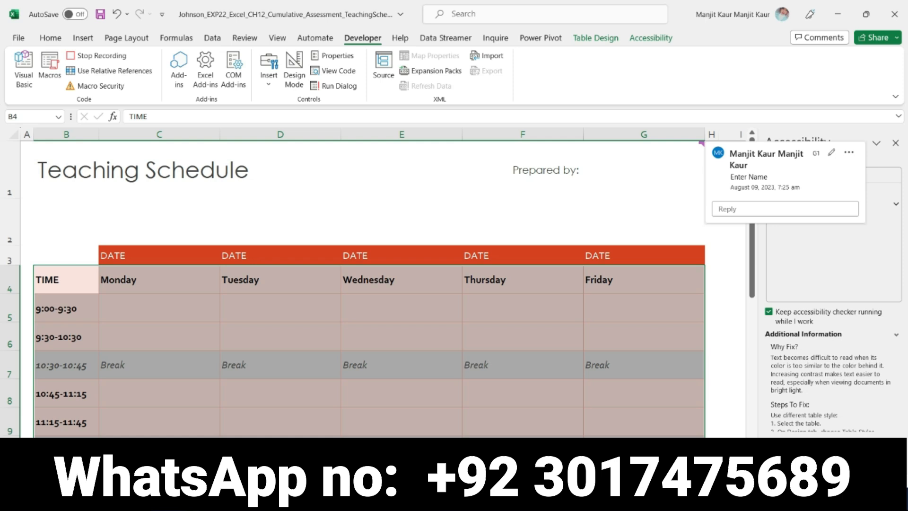
Switch to the Word instructions and read which cell and ranges the step 11 macro must clear.
click(440, 497)
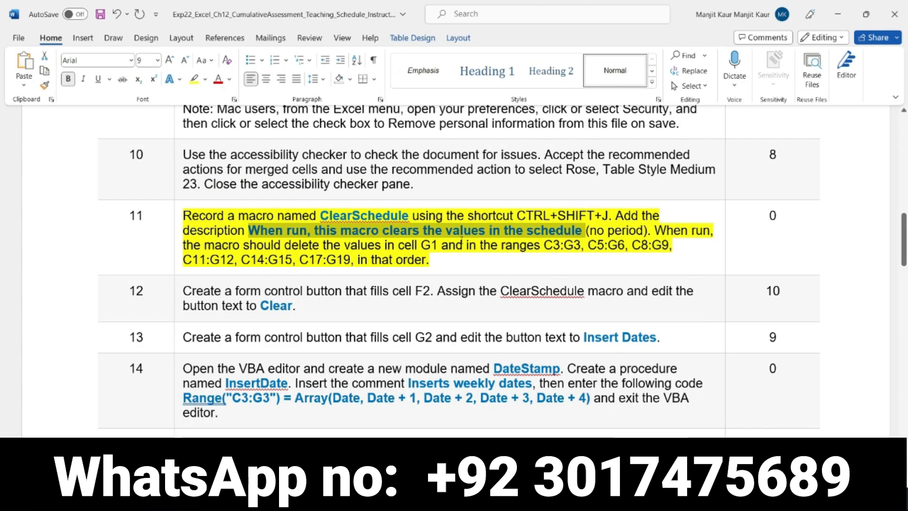
drag(654, 231, 660, 246)
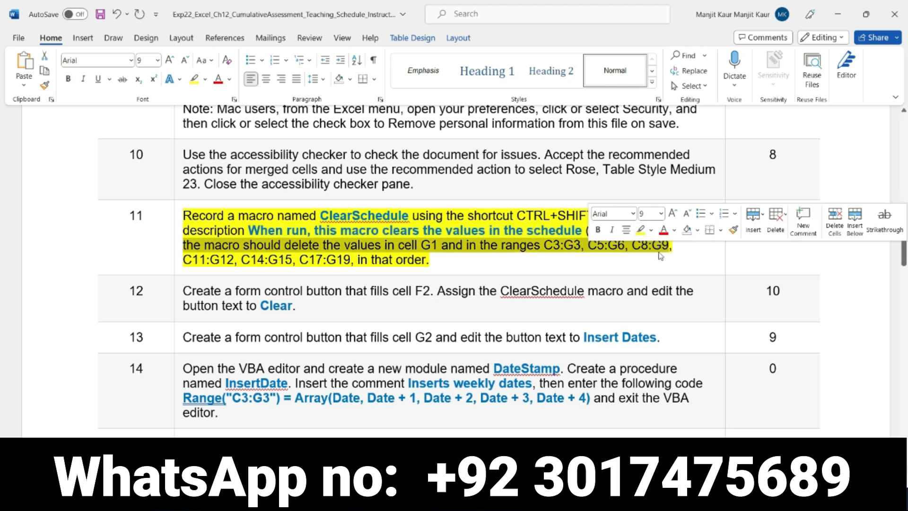
click(661, 245)
shift+click(655, 231)
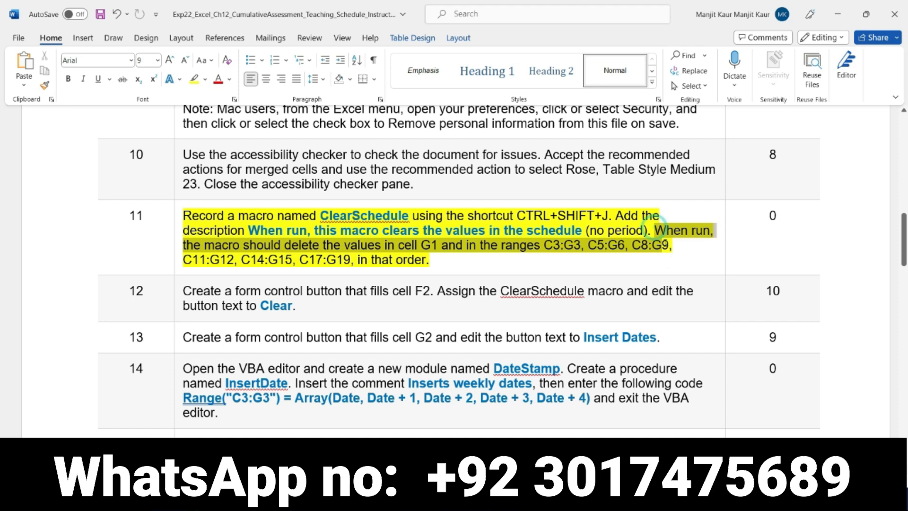
shift+click(669, 254)
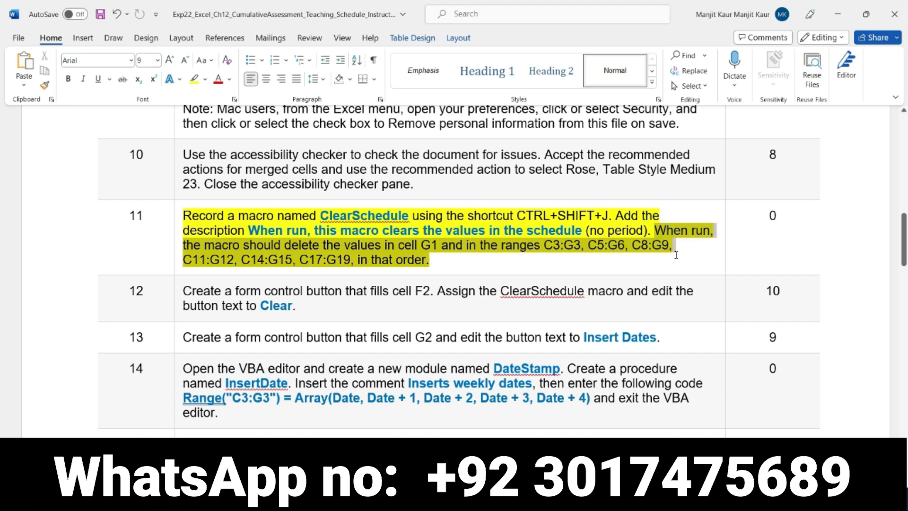
click(704, 254)
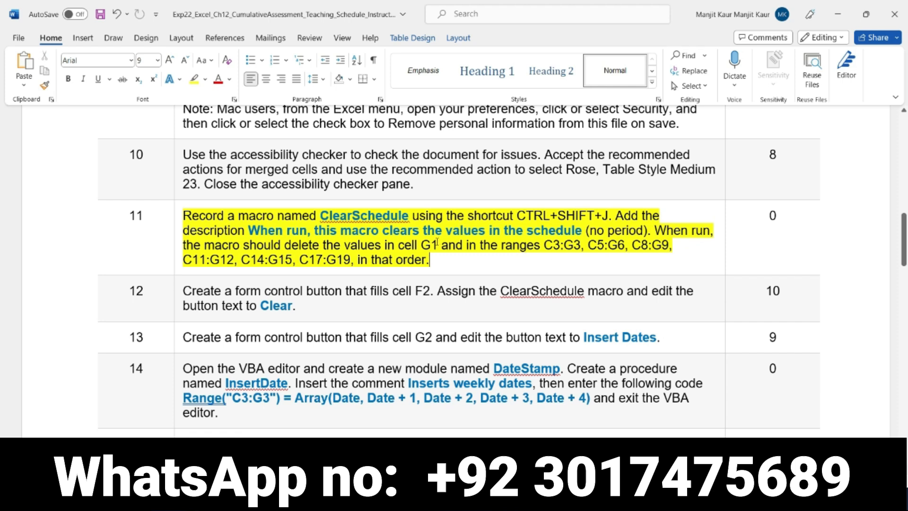
Remove the yellow highlight from step 11 and highlight the step 12 instruction in yellow.
drag(431, 263, 207, 219)
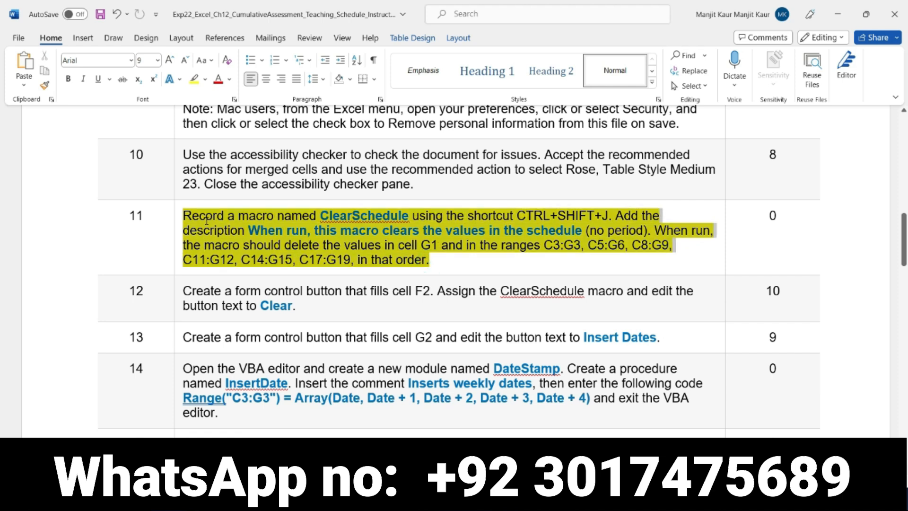
click(435, 262)
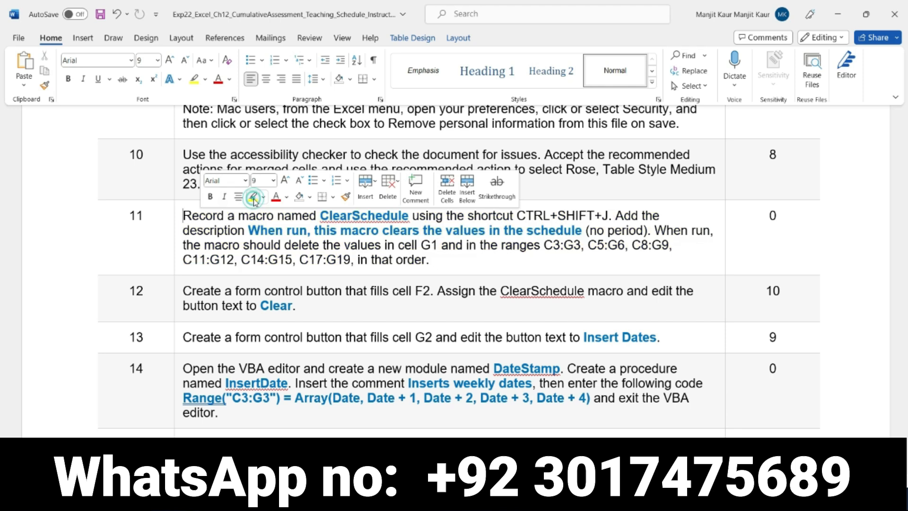
click(422, 259)
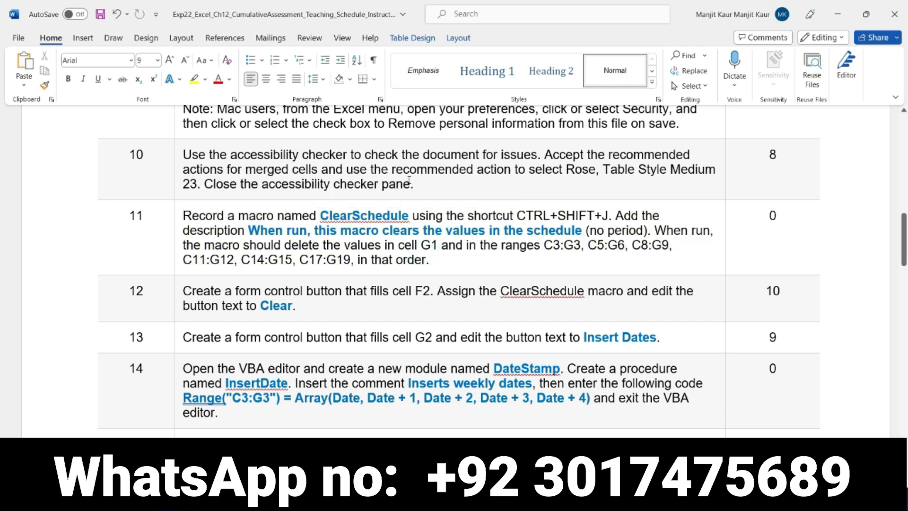
scroll(403, 182, down, 1)
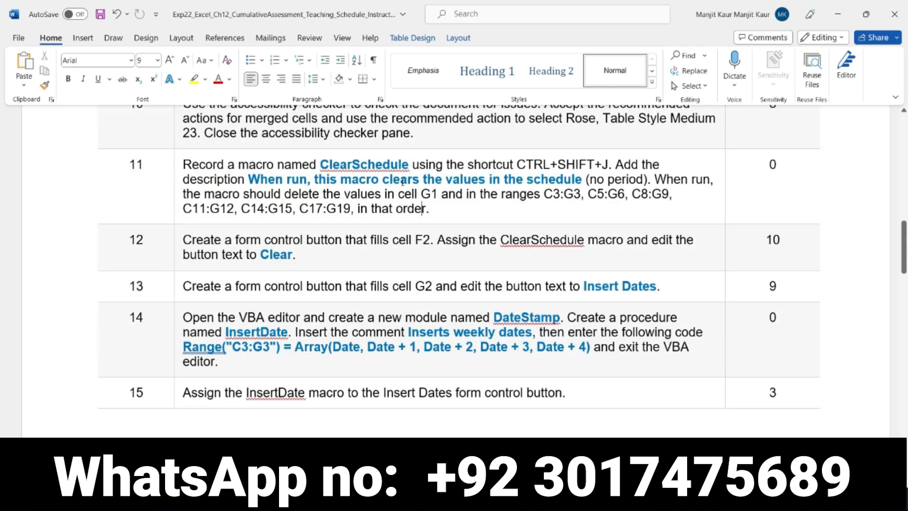
click(178, 239)
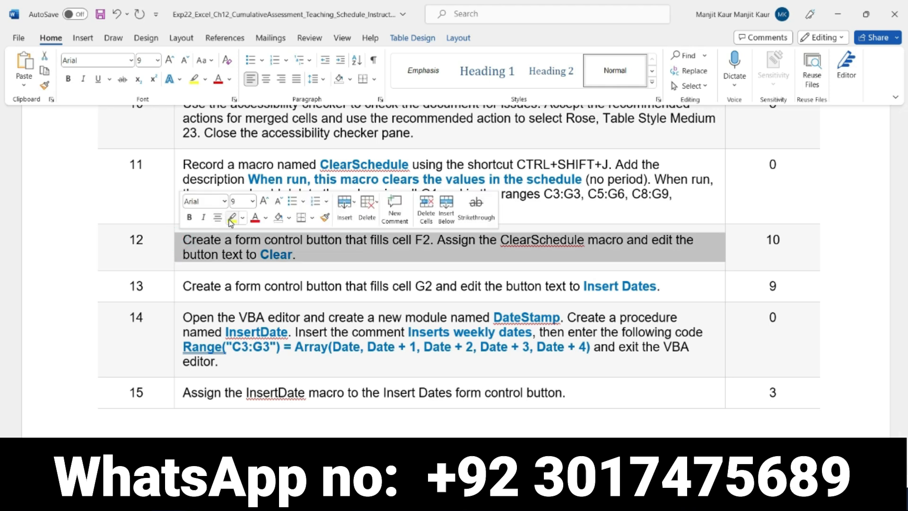
click(232, 217)
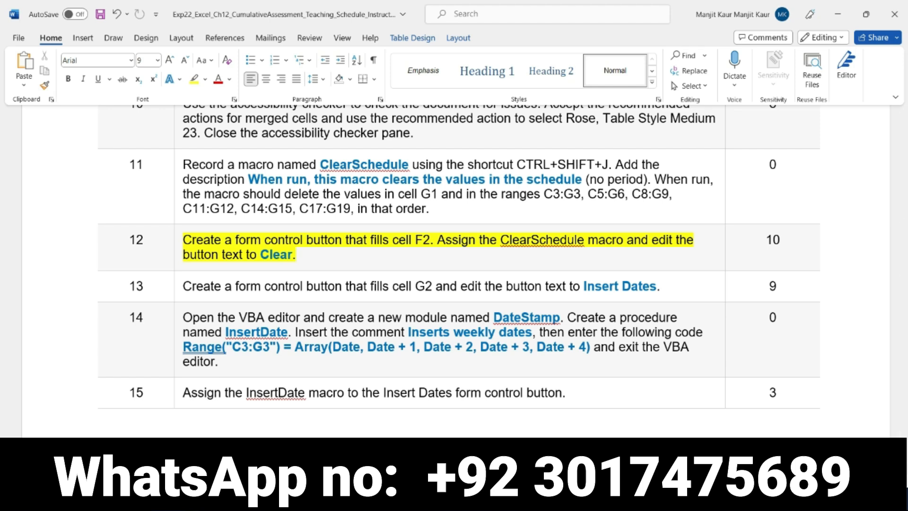
Switch to Excel, draw a form control button in row 2 around column F, and assign the ClearSchedule macro to it.
click(516, 497)
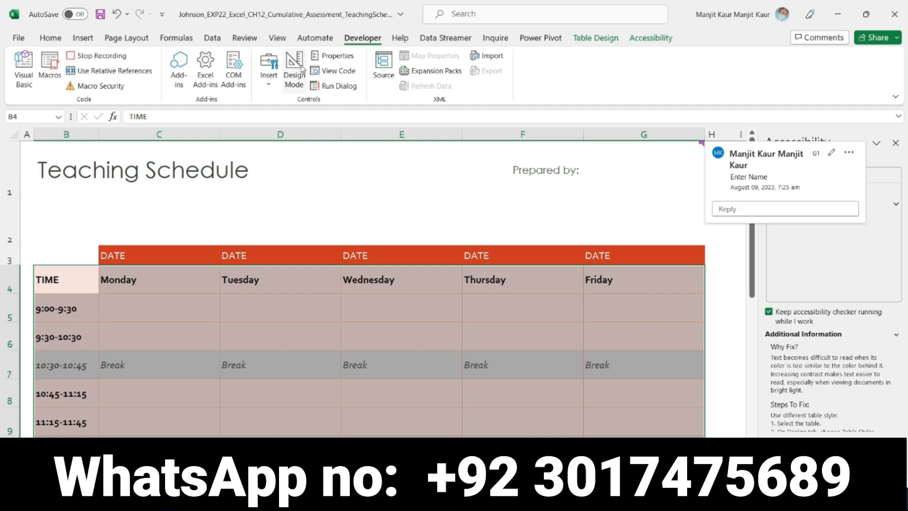
click(269, 76)
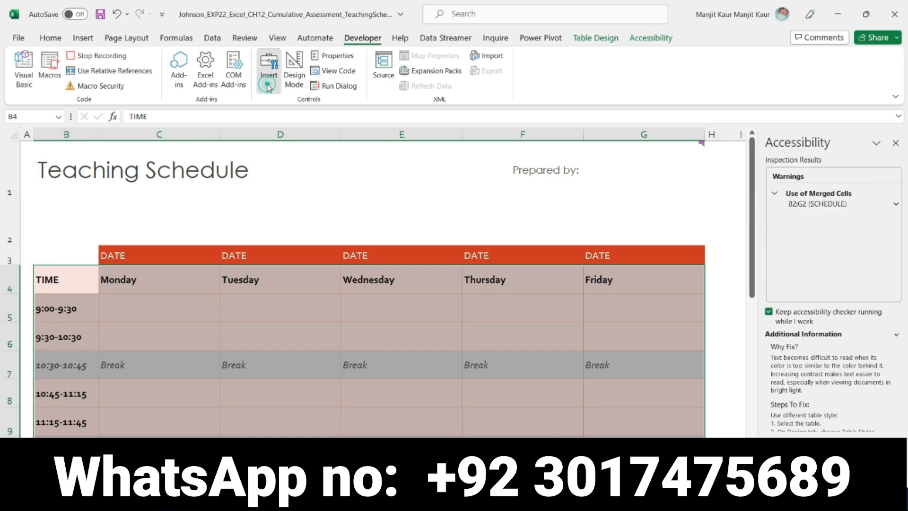
click(263, 118)
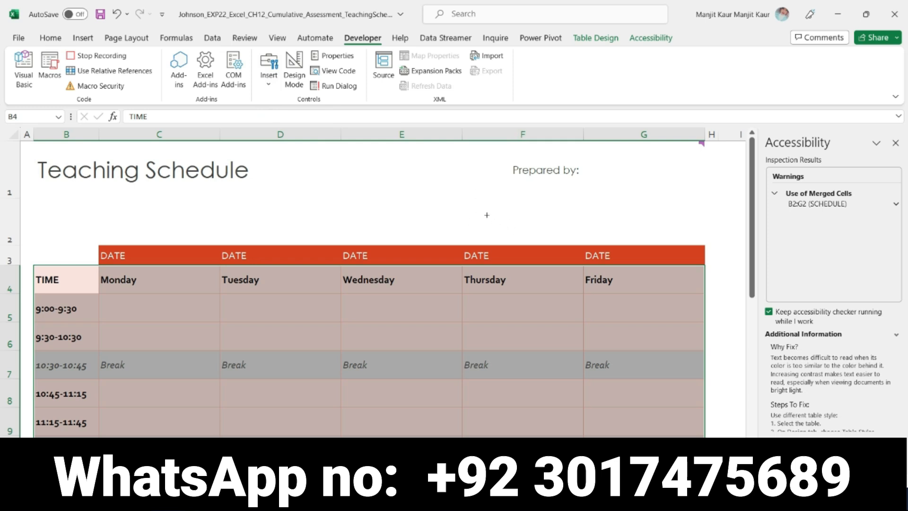
drag(475, 223, 590, 246)
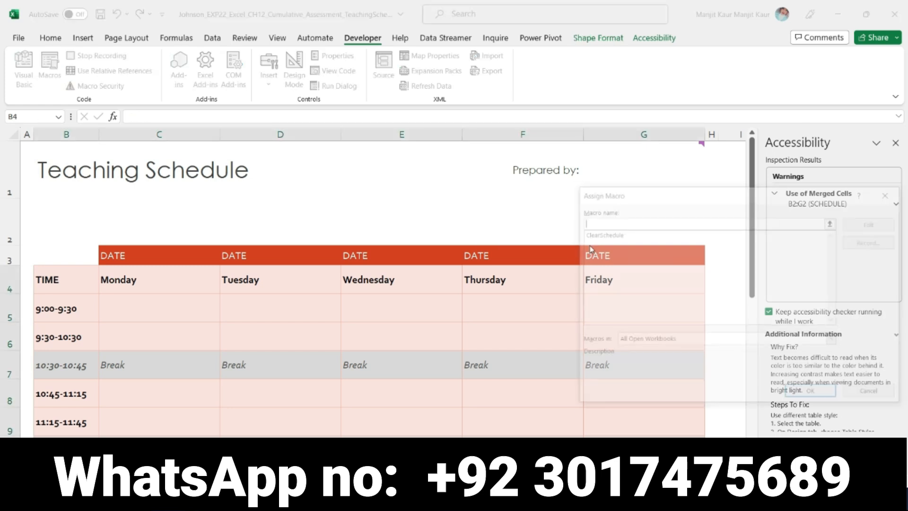
click(609, 235)
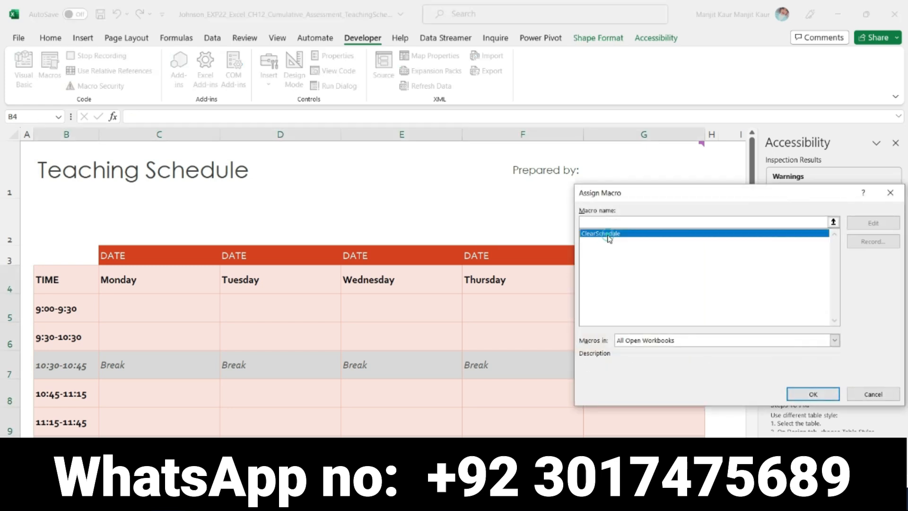
click(799, 396)
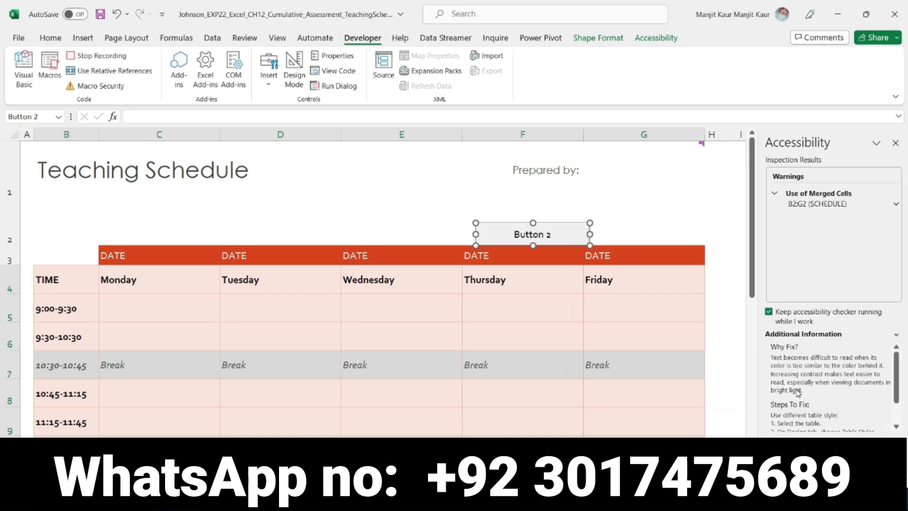
Check the button text required by step 12 in Word and change the new button's text in Excel to Clear.
key(alt+Tab)
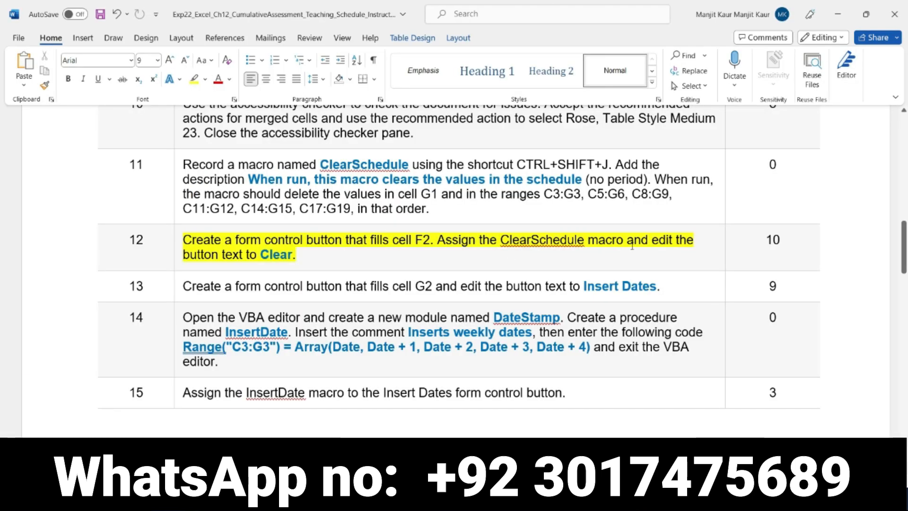
drag(261, 254, 299, 254)
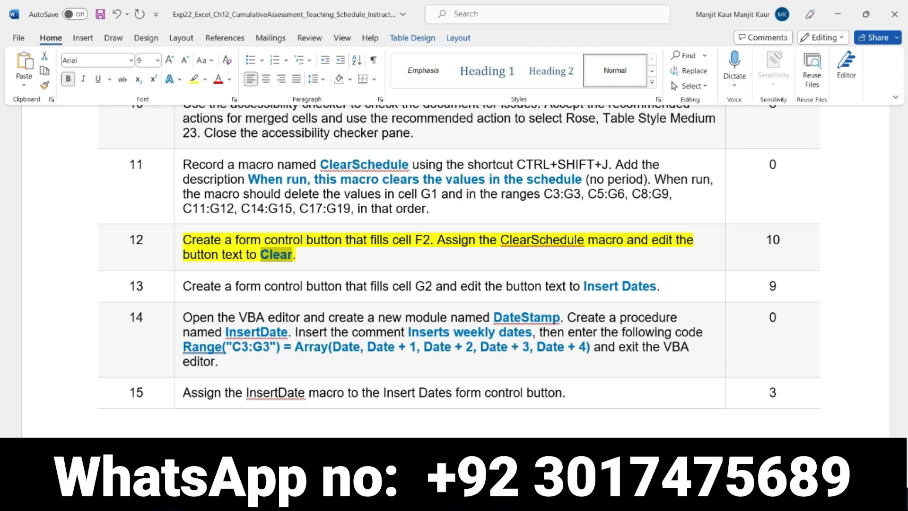
click(479, 497)
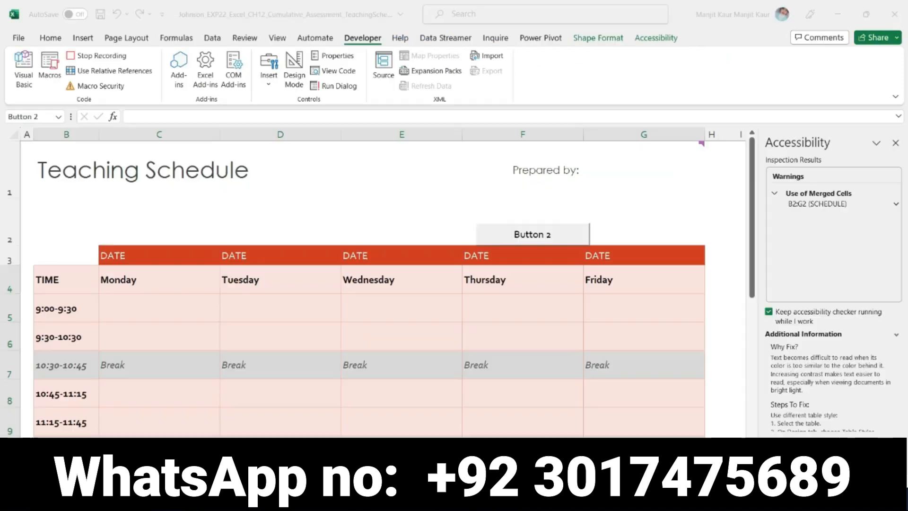
click(515, 238)
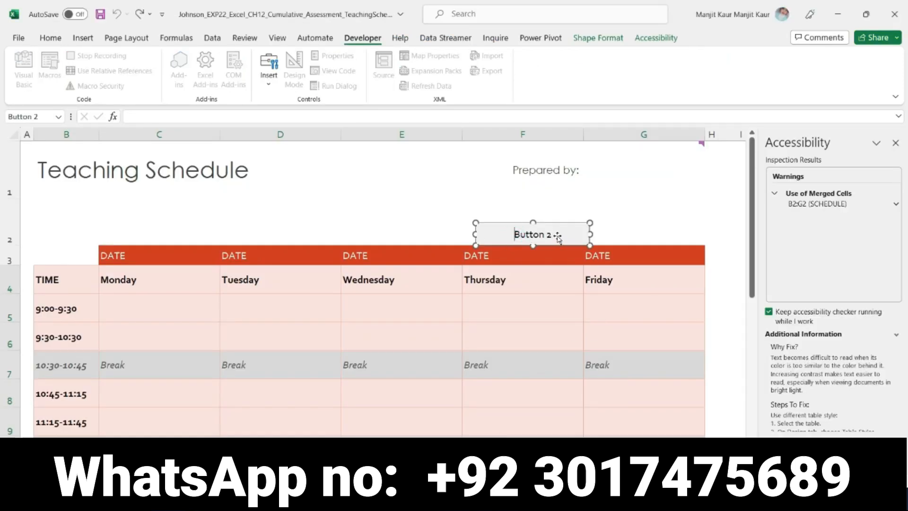
drag(552, 235, 509, 236)
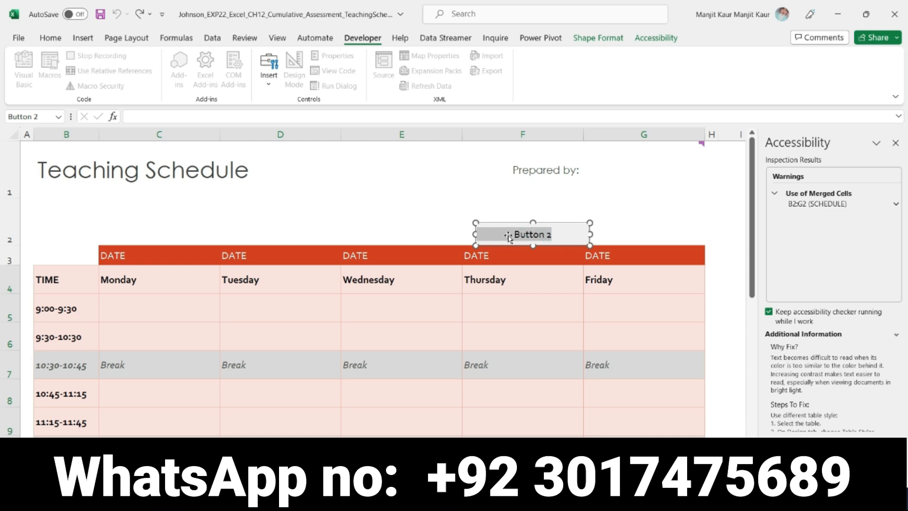
text(Clear)
click(613, 226)
click(578, 236)
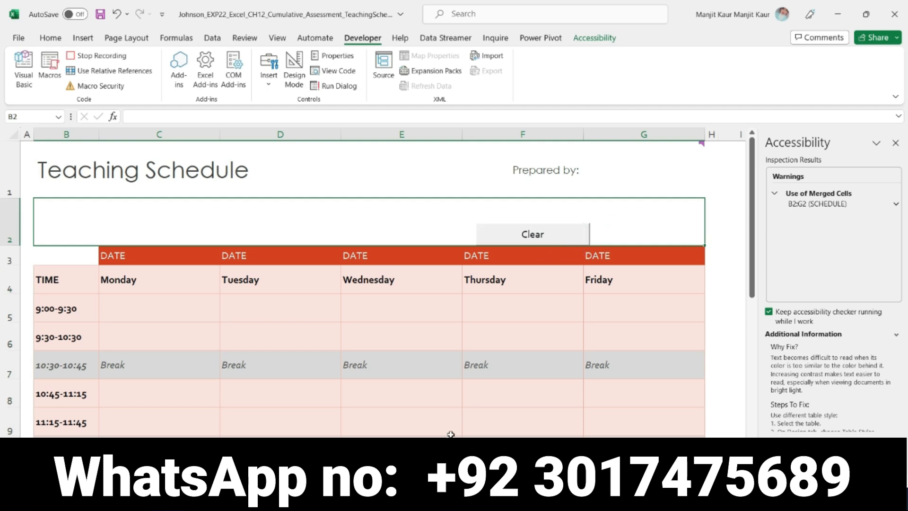
Recheck step 12 in Word, reassign the ClearSchedule macro to the Clear button in Excel, and try the button.
key(alt+Tab)
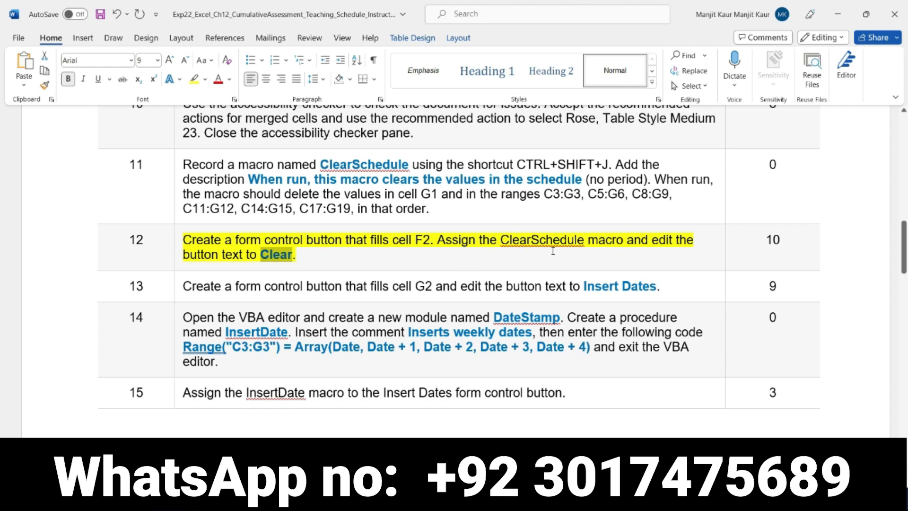
key(alt+Tab)
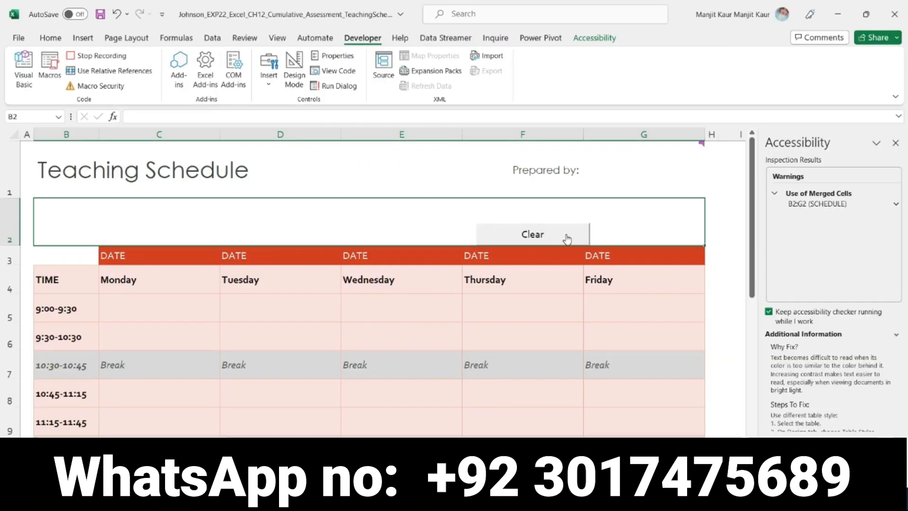
right_click(567, 239)
click(608, 352)
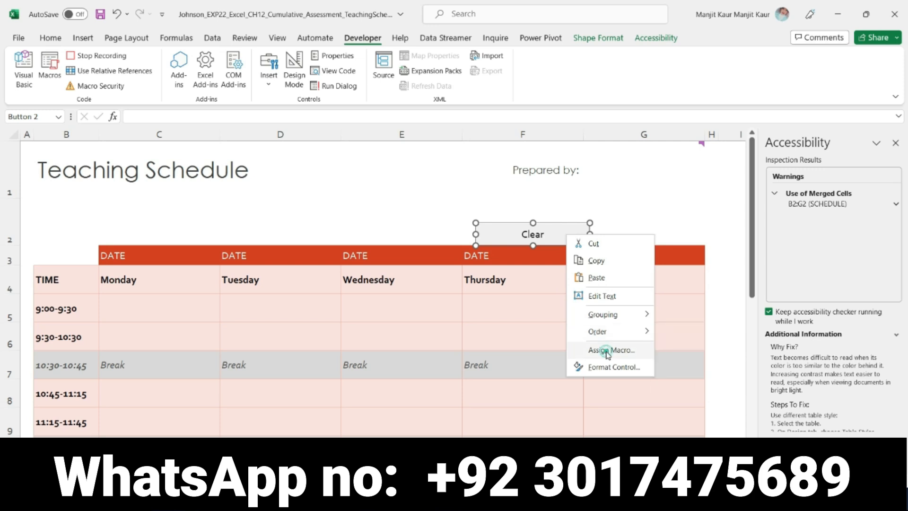
click(466, 283)
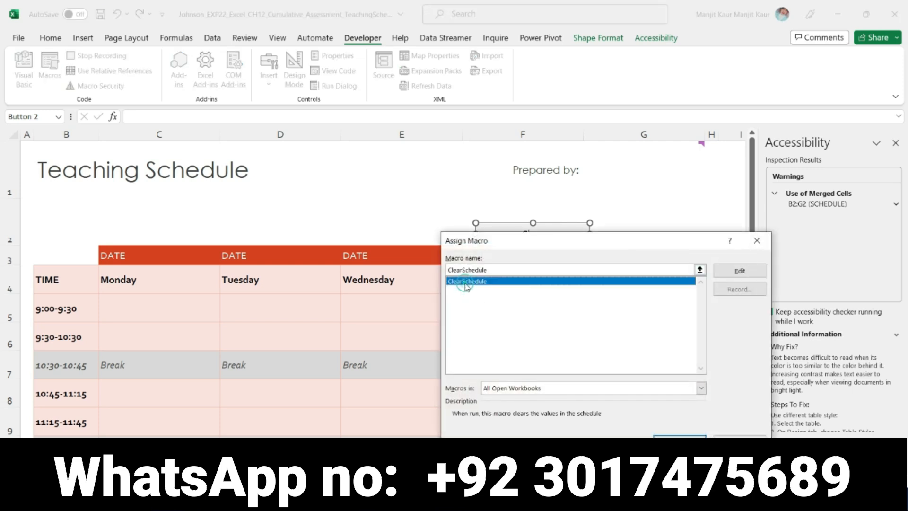
click(680, 441)
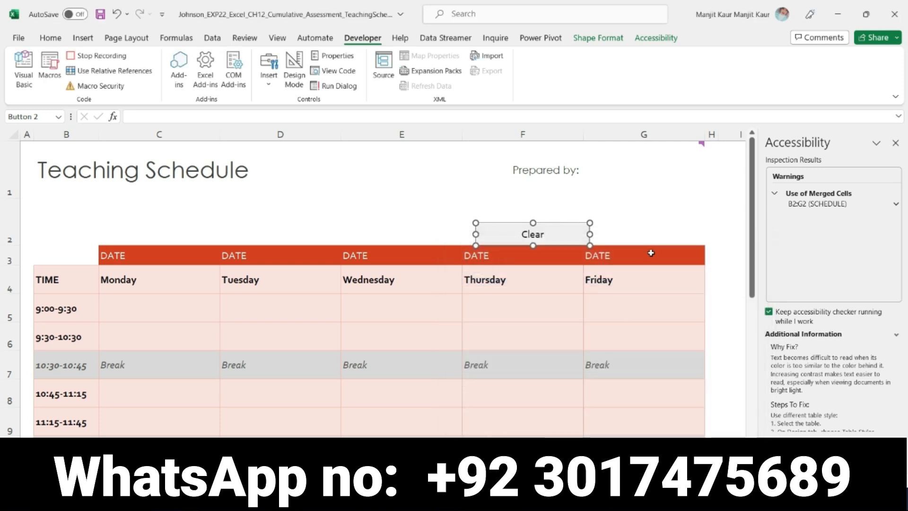
click(624, 228)
click(552, 237)
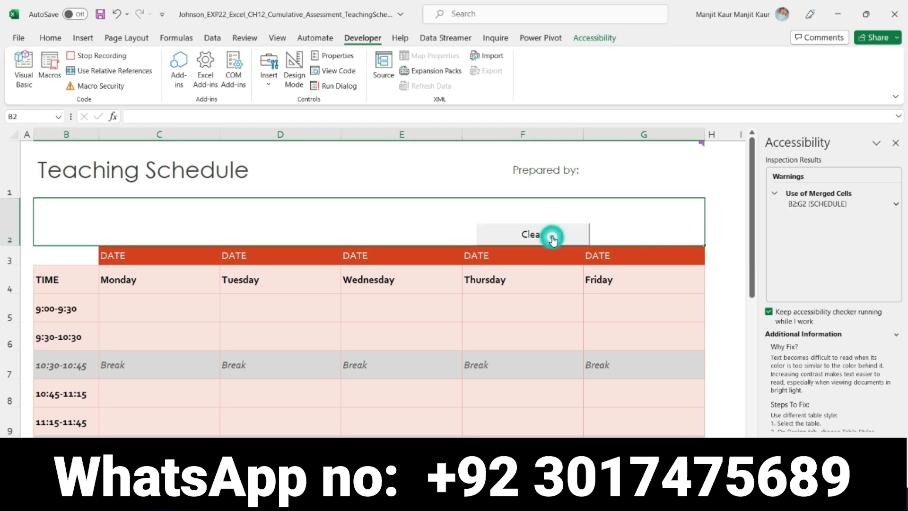
Move the yellow highlight in Word from step 12 to step 13, take its button text Insert Dates, and return to Excel.
key(alt+Tab)
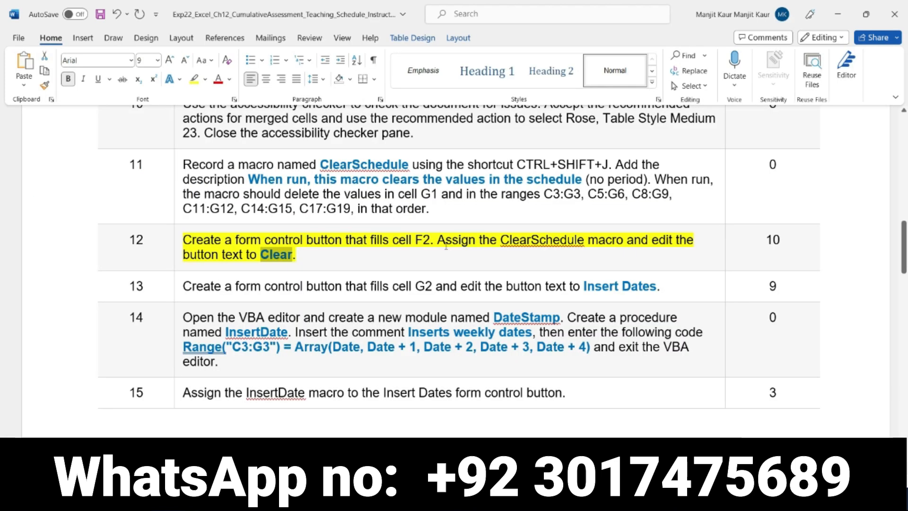
drag(300, 261, 183, 237)
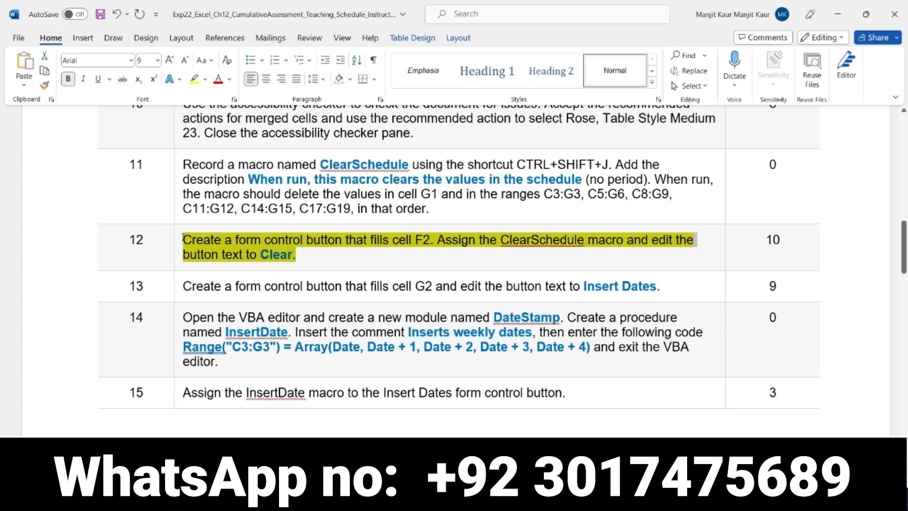
click(232, 218)
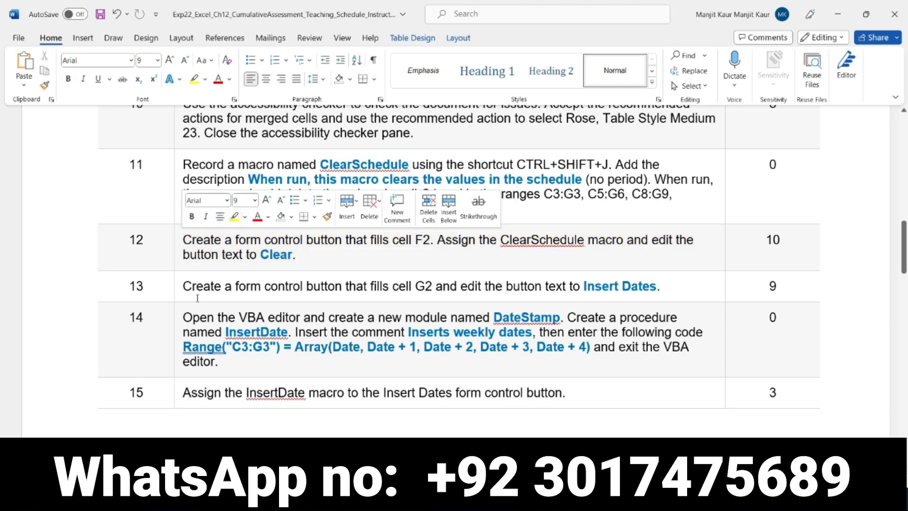
click(177, 287)
click(230, 267)
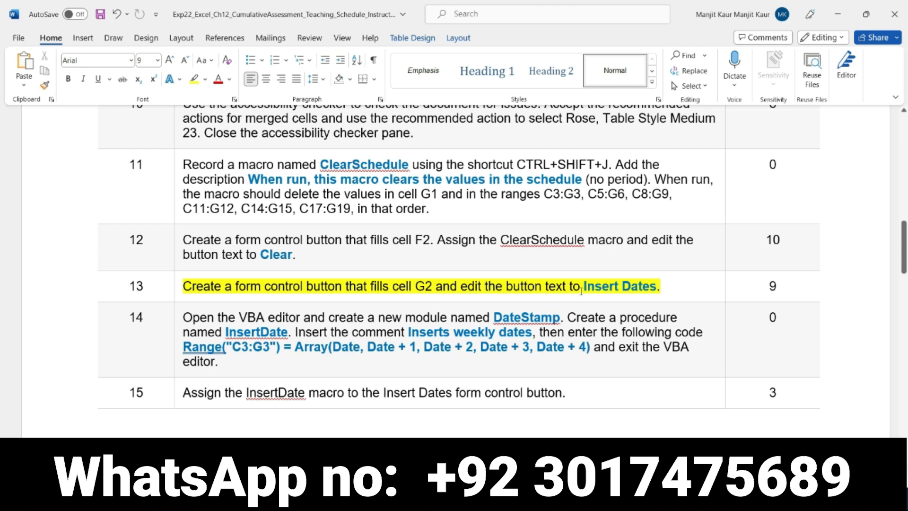
drag(585, 286, 653, 286)
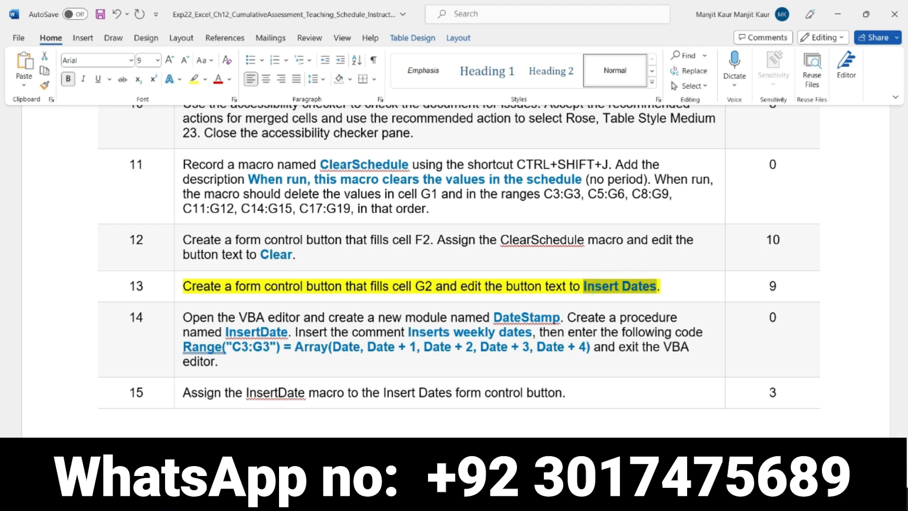
click(529, 499)
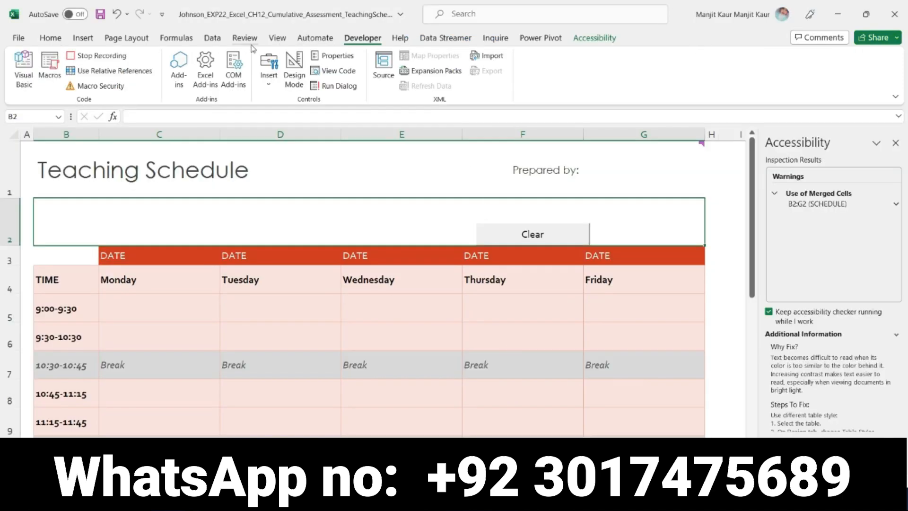
Draw a form control button in row 2 within column G, leaving it without an assigned macro.
click(267, 75)
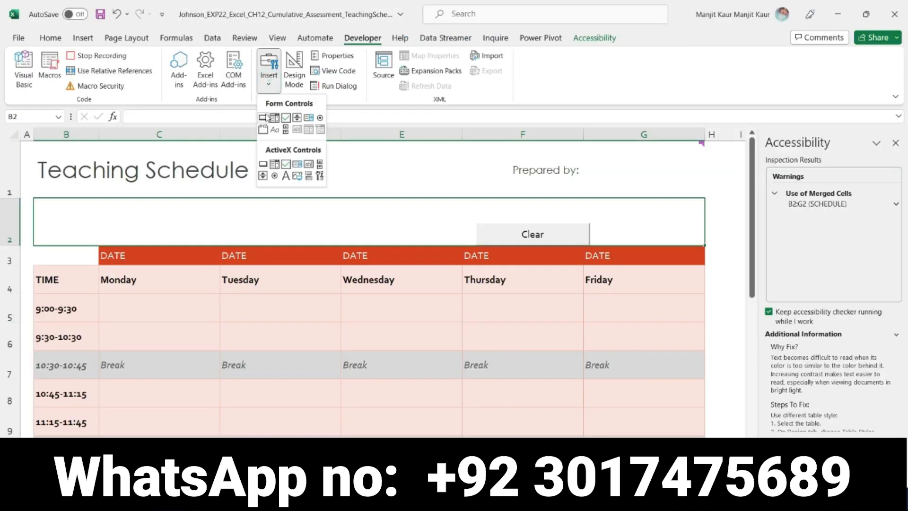
click(264, 115)
drag(617, 221, 705, 247)
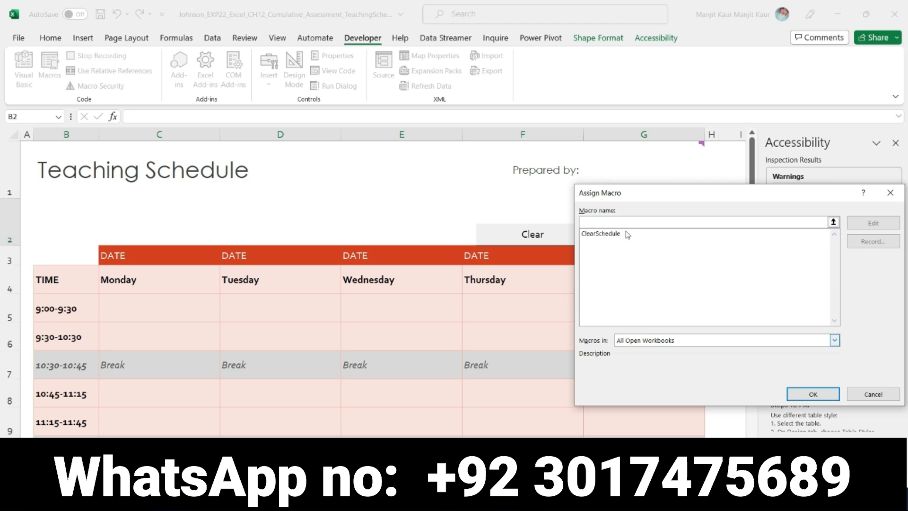
click(814, 395)
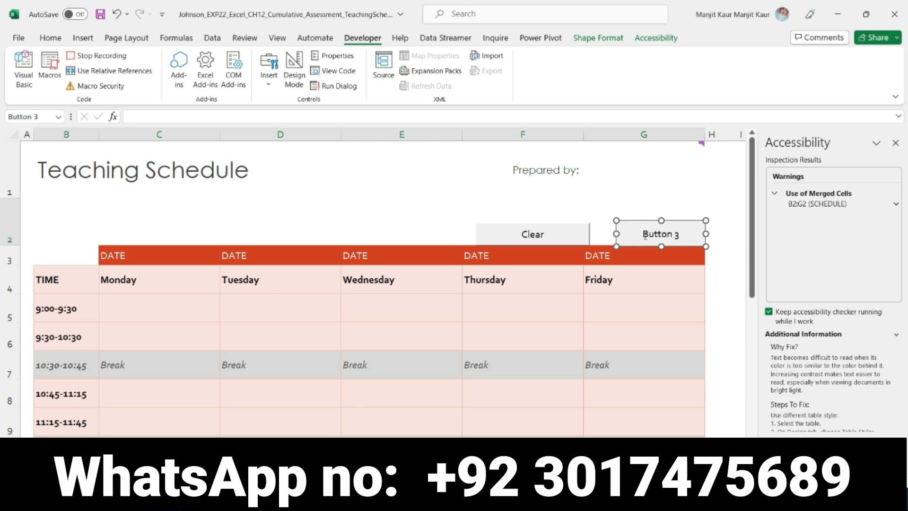
Change the new button's text to Insert Dates and deselect the button.
click(646, 237)
drag(681, 239, 643, 240)
text(Insert Dates)
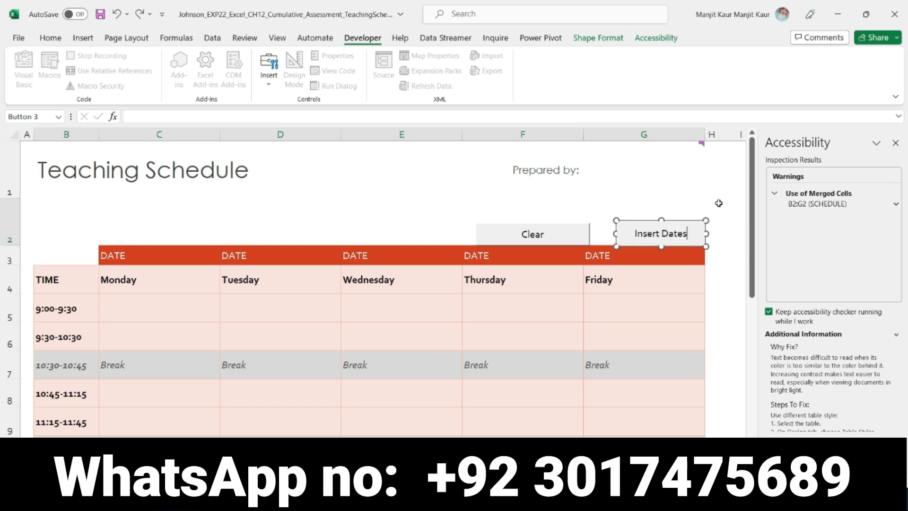
click(726, 192)
ctrl+click(677, 239)
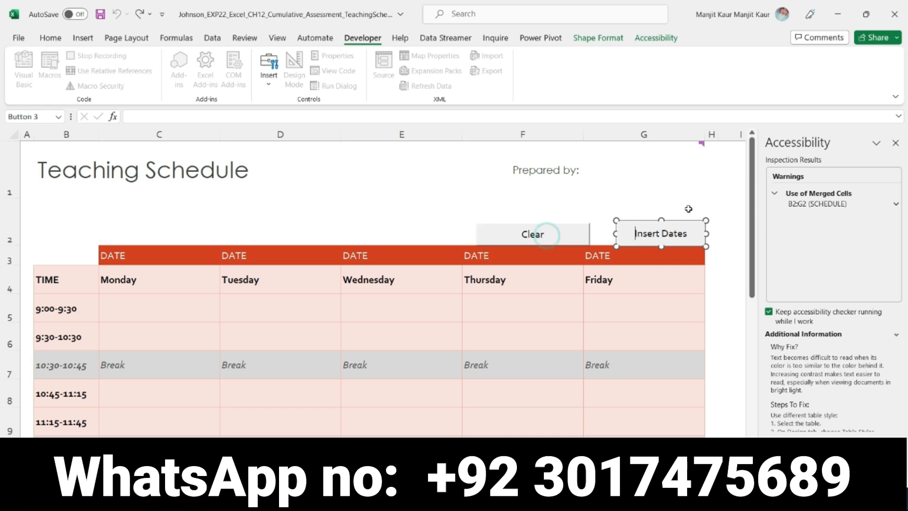
click(724, 197)
click(682, 236)
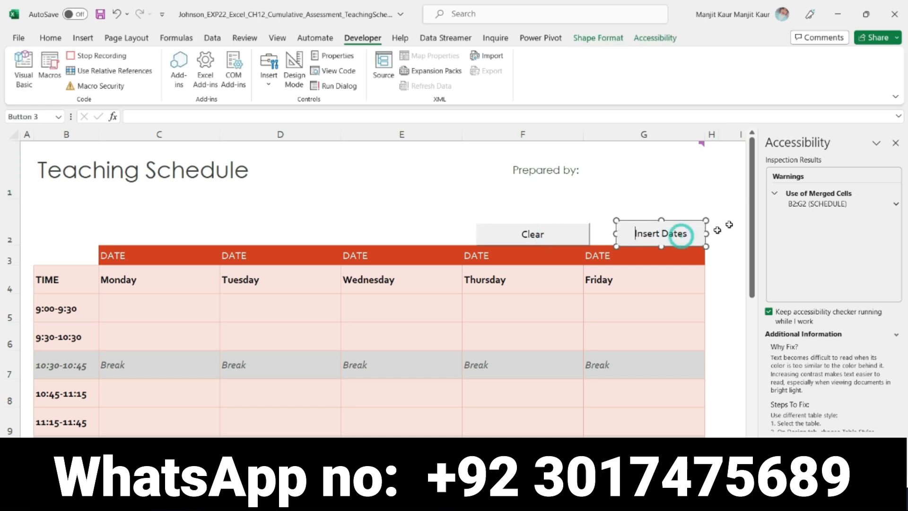
click(731, 218)
Switch to the Word instructions and move the yellow highlight from step 13 to step 14.
click(386, 499)
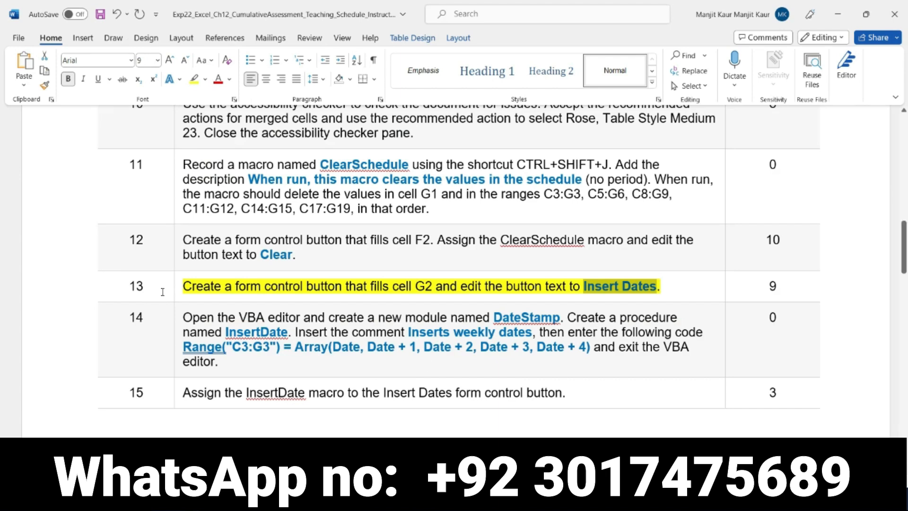
click(176, 286)
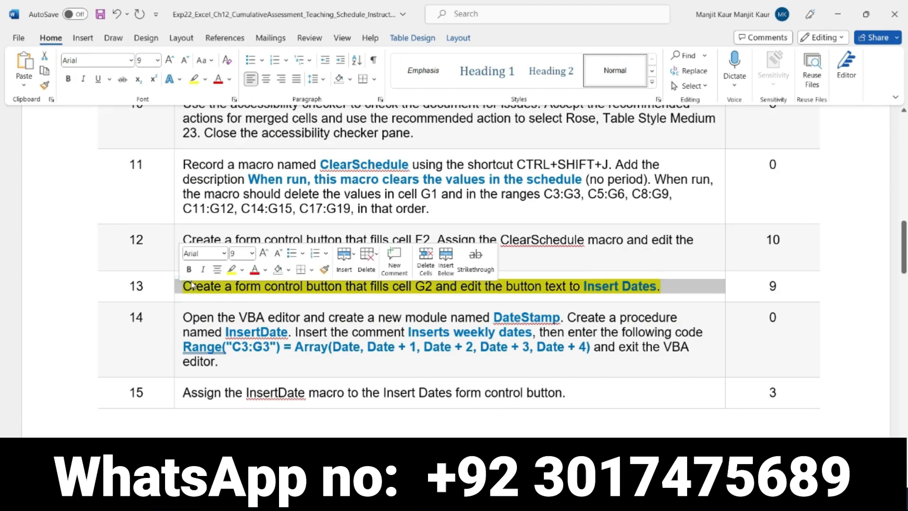
click(232, 270)
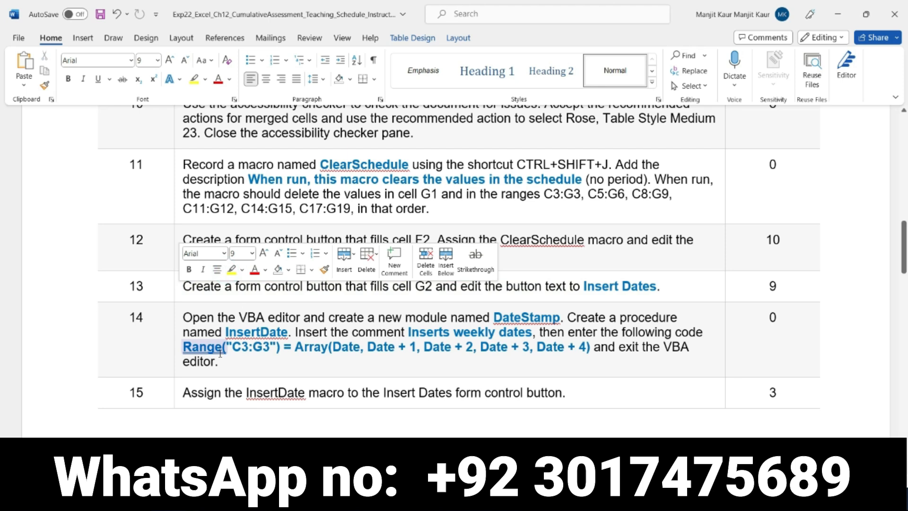
scroll(225, 352, down, 1)
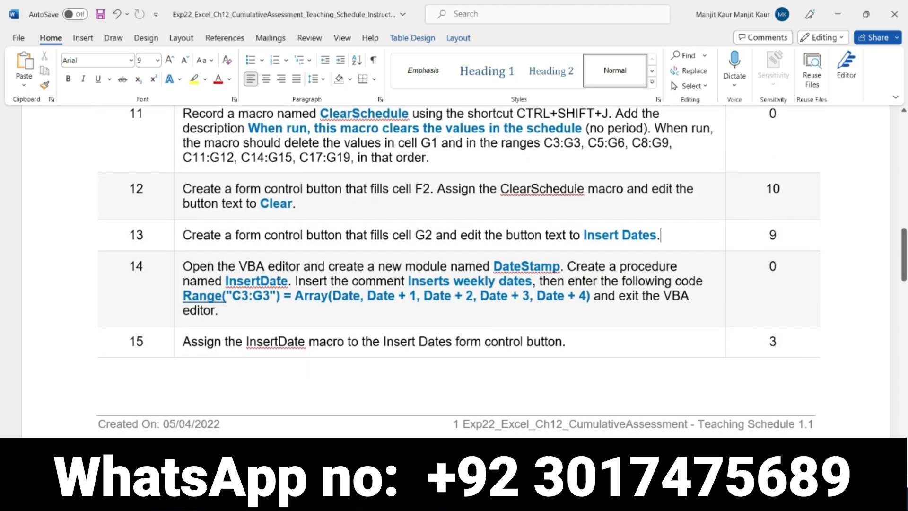
click(178, 268)
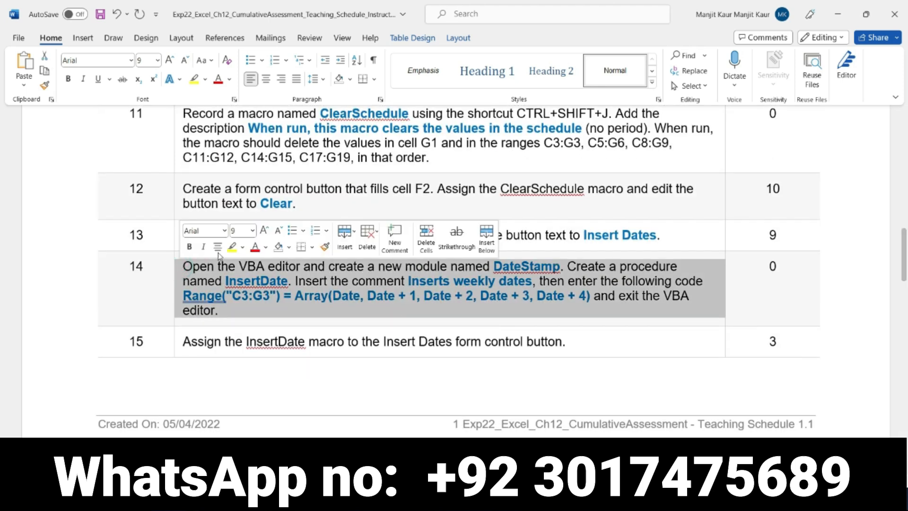
click(232, 246)
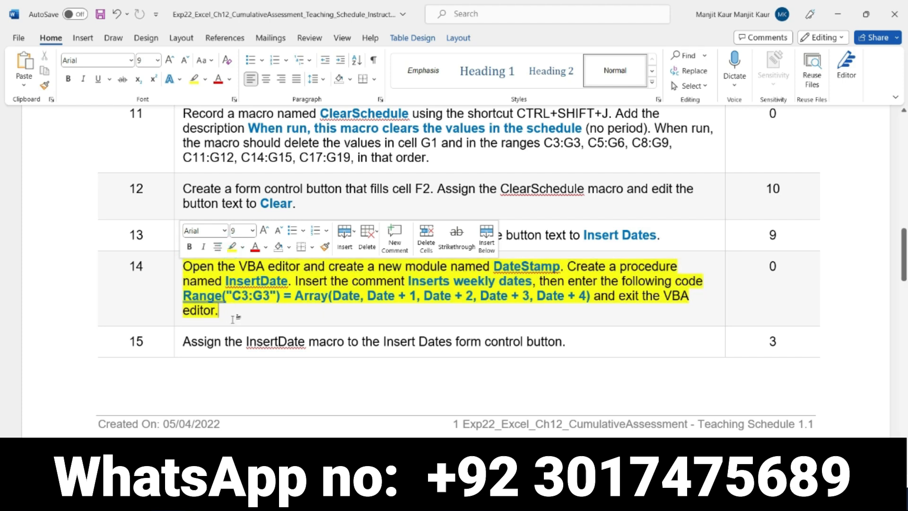
click(712, 299)
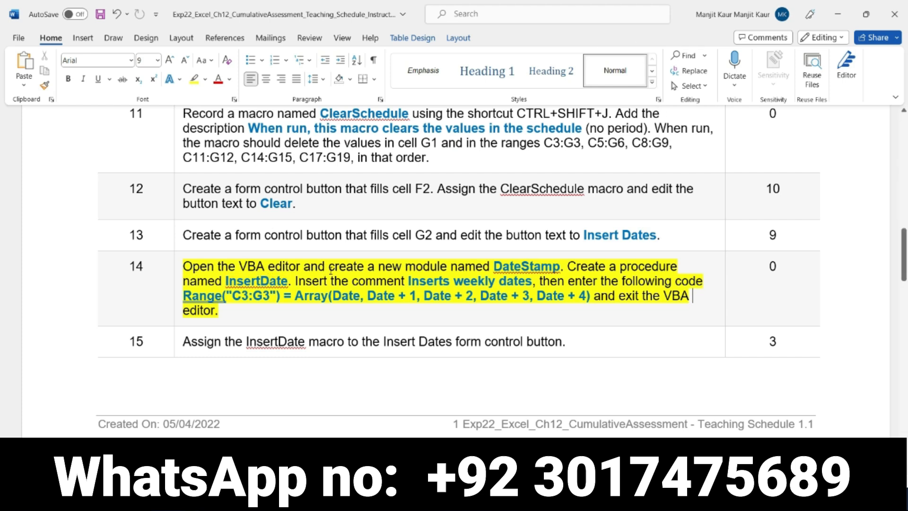
Copy the module name DateStamp from step 14 in Word, switch to Excel and open the VBA editor.
drag(492, 266, 558, 271)
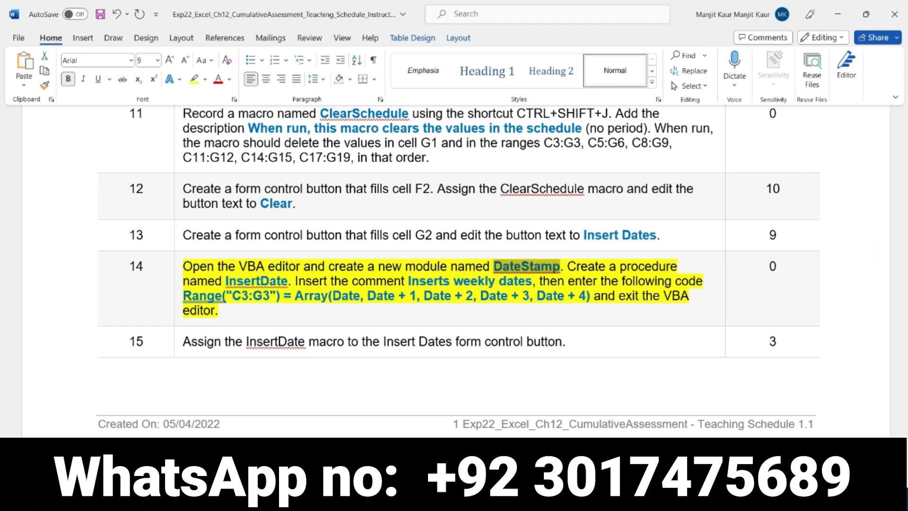
click(466, 496)
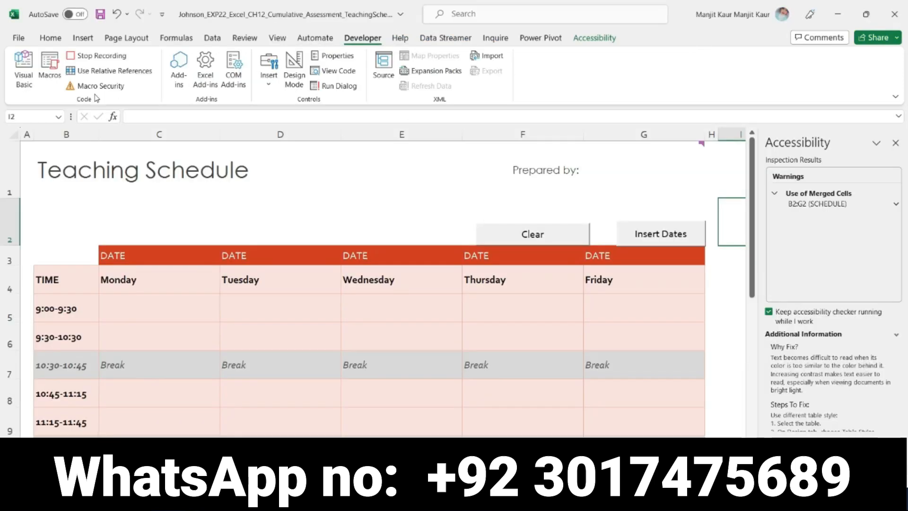
click(29, 86)
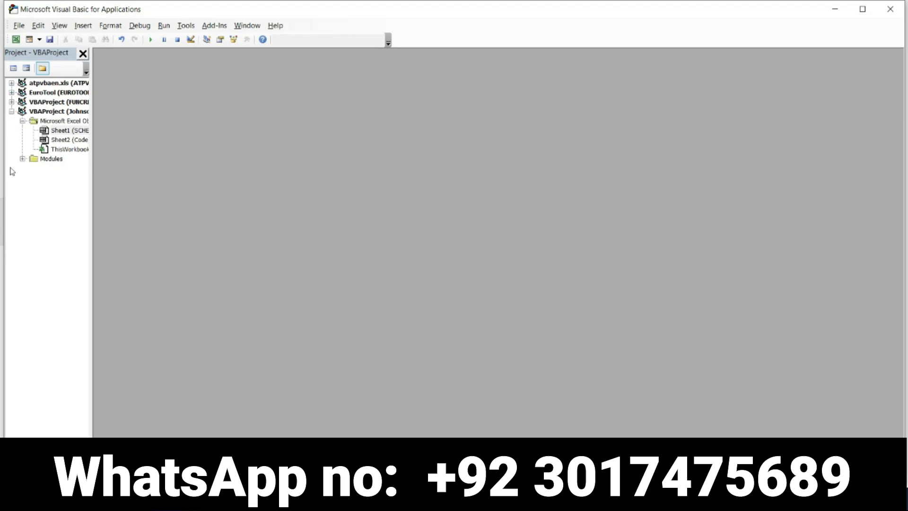
Expand the Modules folder of the workbook's project and insert a new module.
click(50, 160)
click(22, 160)
click(57, 169)
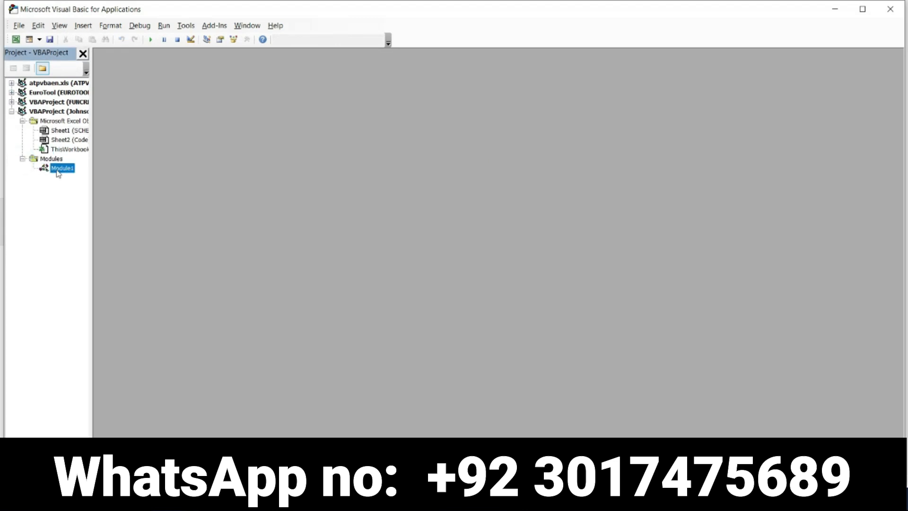
right_click(58, 169)
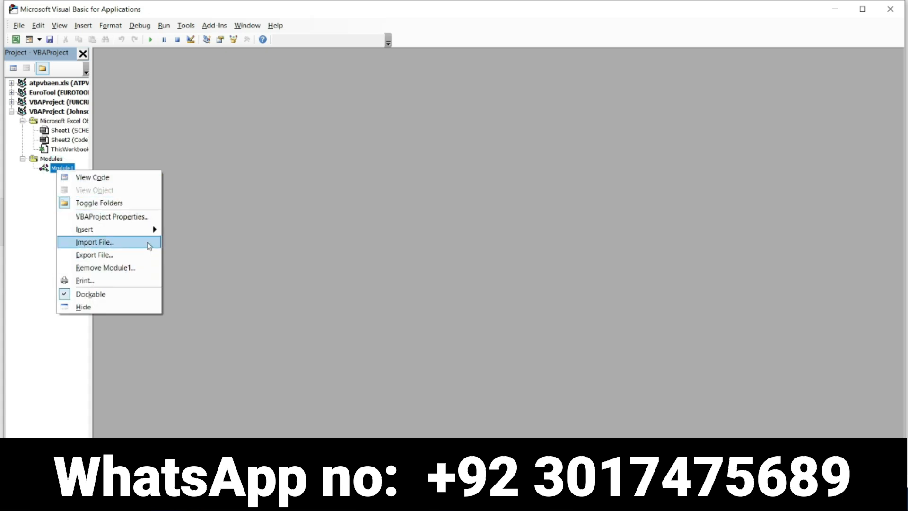
mouse_move(156, 234)
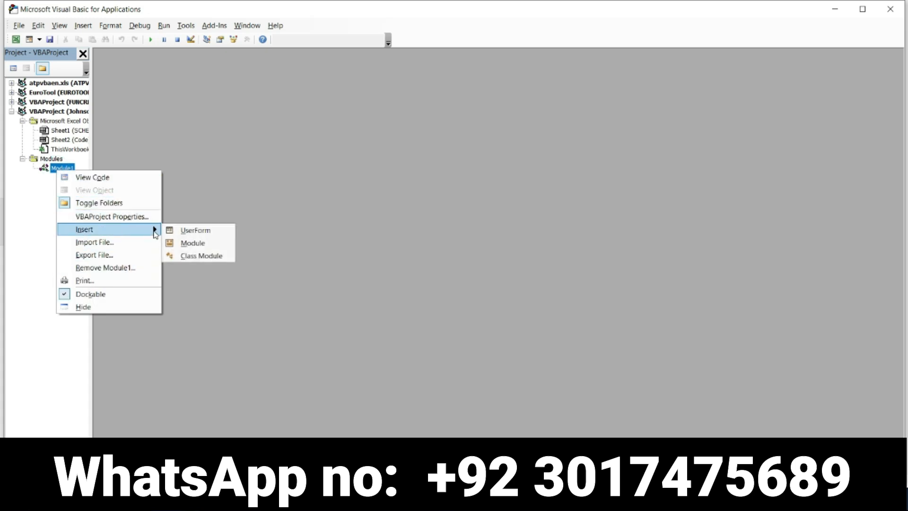
click(203, 244)
Open the project properties from the new module and set the project name to DateStamp.
click(59, 179)
right_click(58, 180)
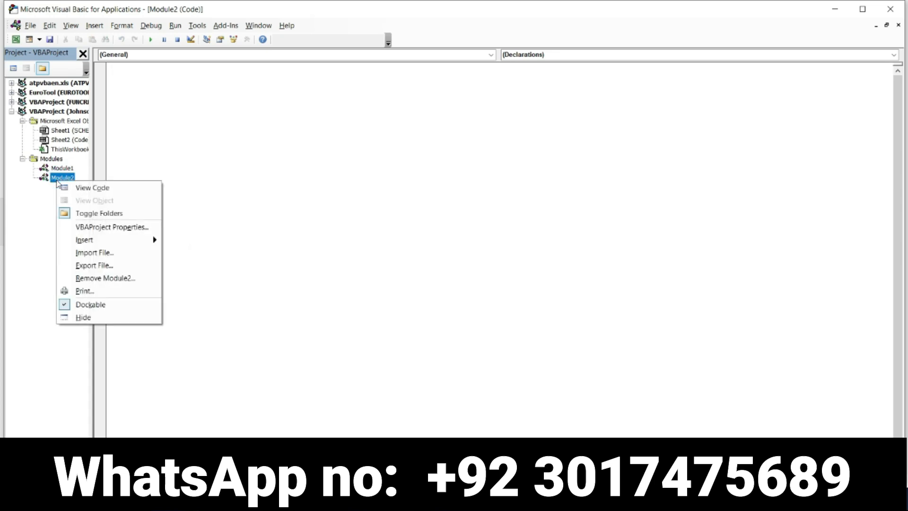
click(100, 228)
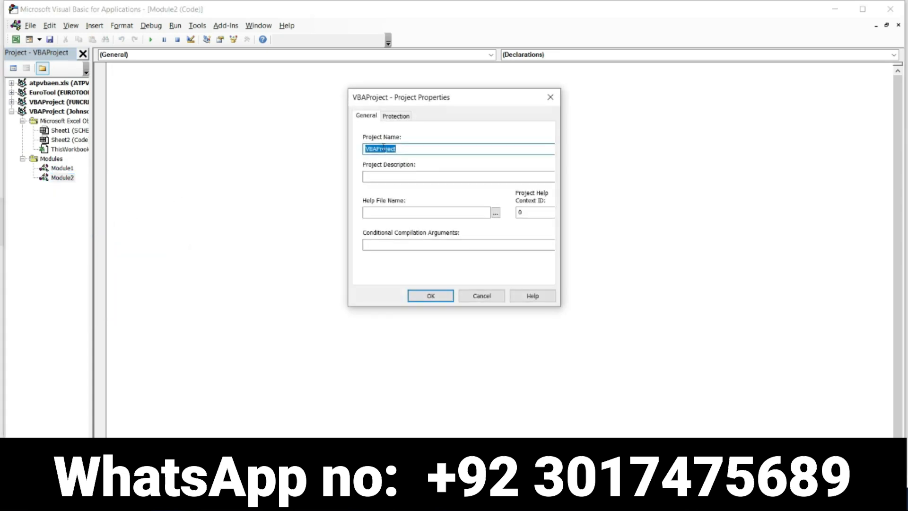
text(DateStamp)
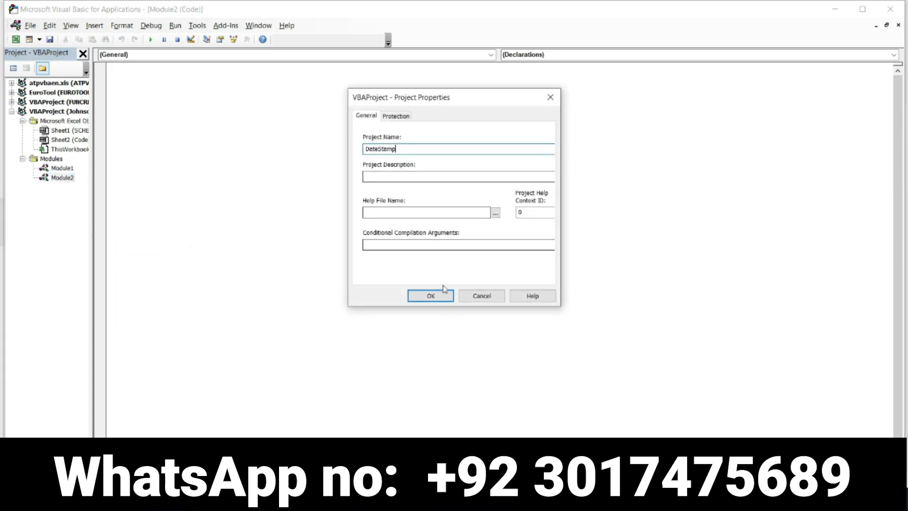
click(429, 296)
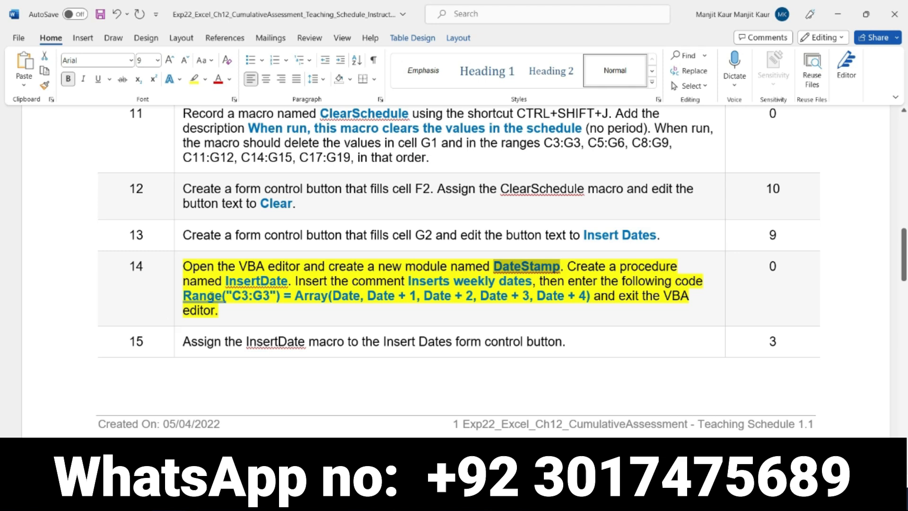
Copy the procedure name InsertDate from step 14 in Word and return to the VBA editor.
double_click(254, 283)
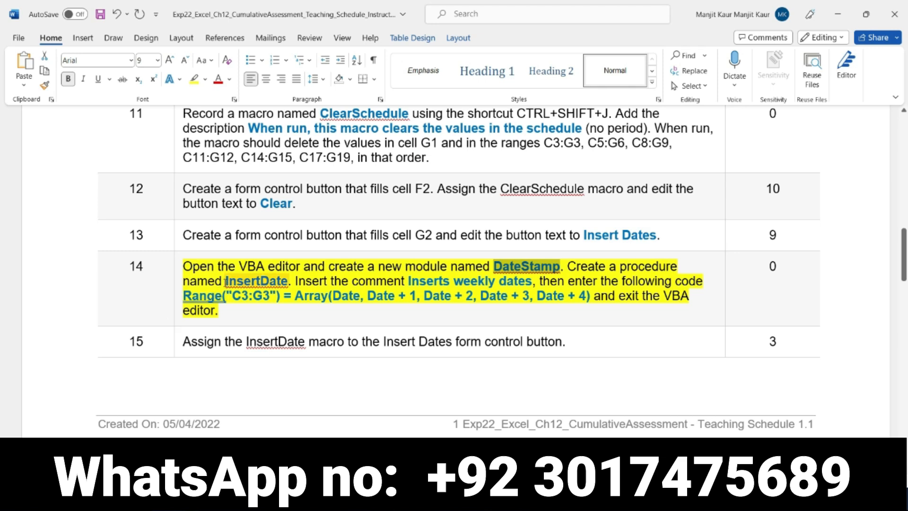
drag(225, 282, 288, 283)
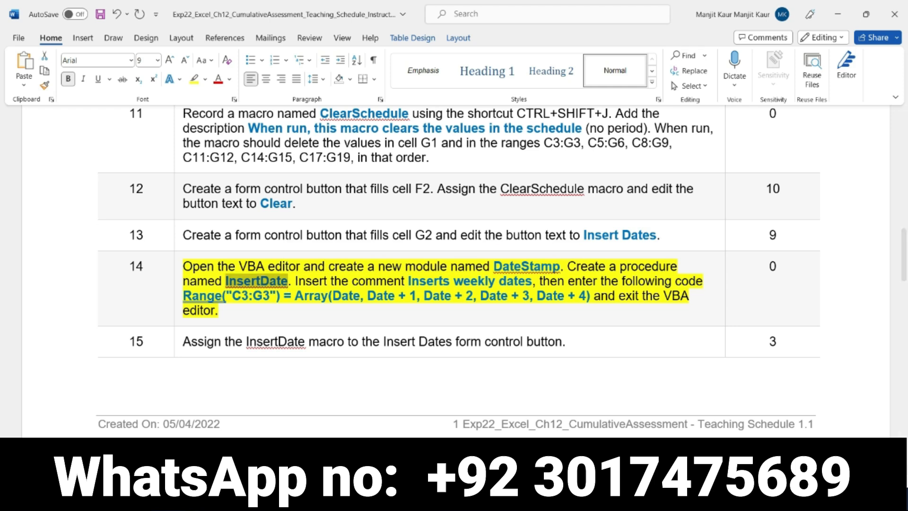
click(543, 419)
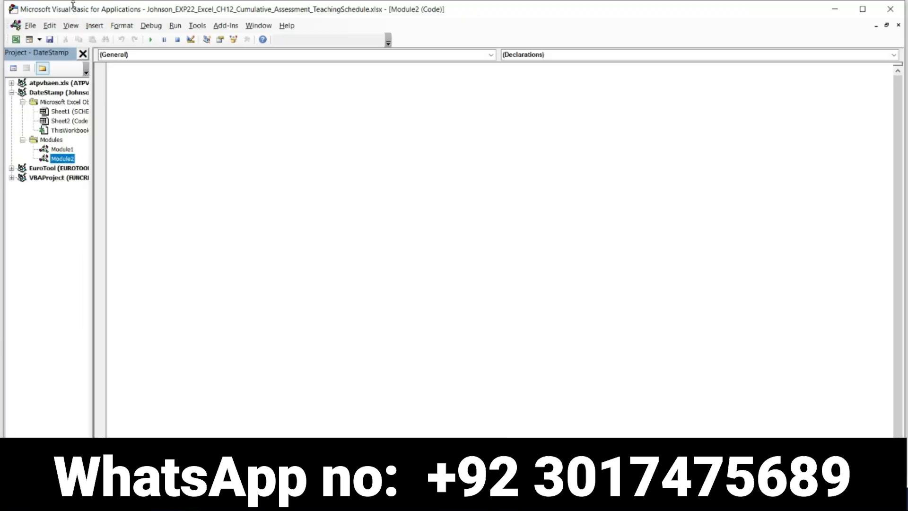
Add a public Sub procedure named InsertDate to the new module.
click(96, 28)
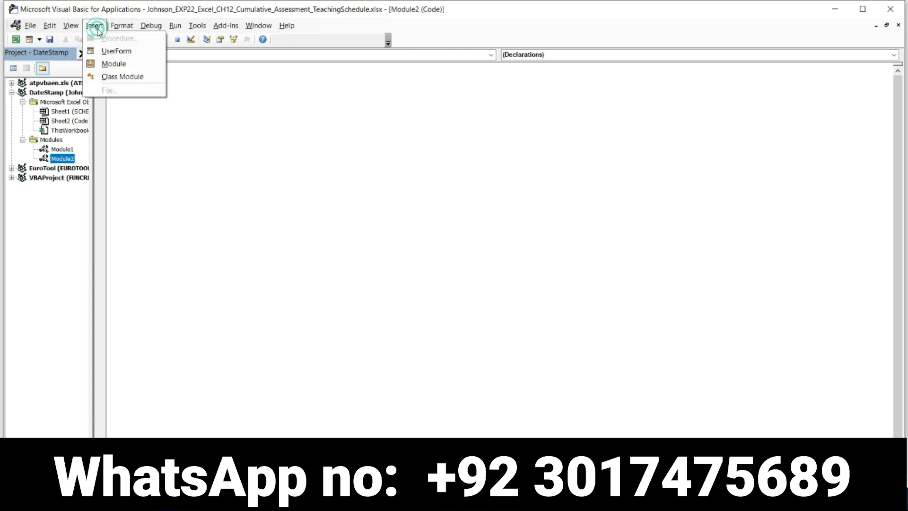
click(163, 189)
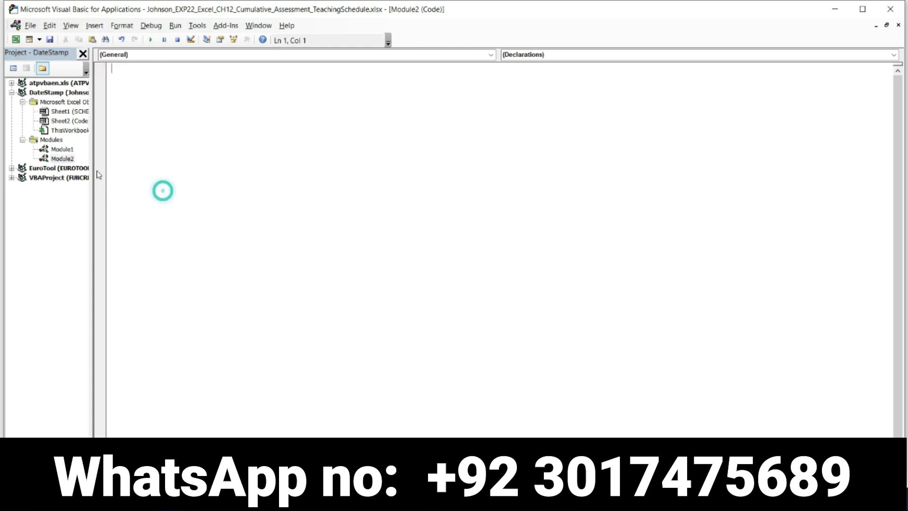
click(95, 26)
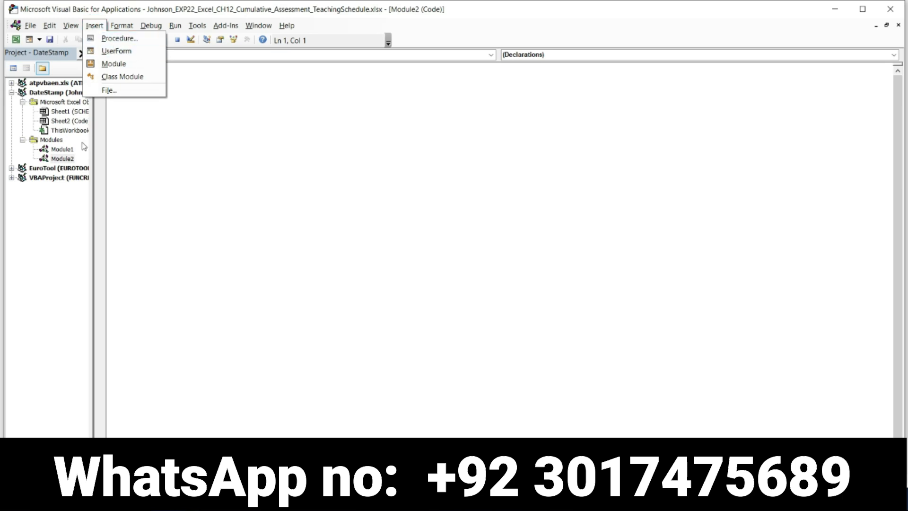
click(116, 39)
text(InsertDate)
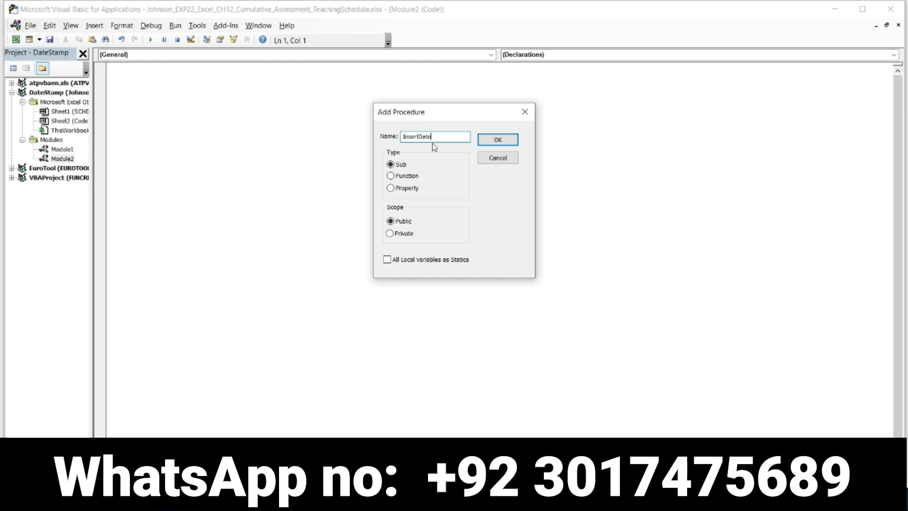
click(491, 144)
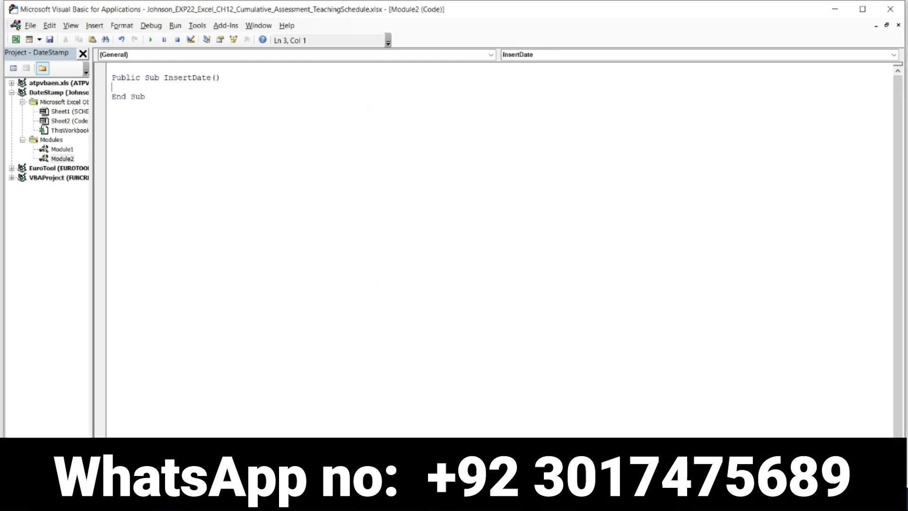
Copy Inserts weekly dates from step 14 in Word and add it as a comment inside the InsertDate procedure.
click(387, 416)
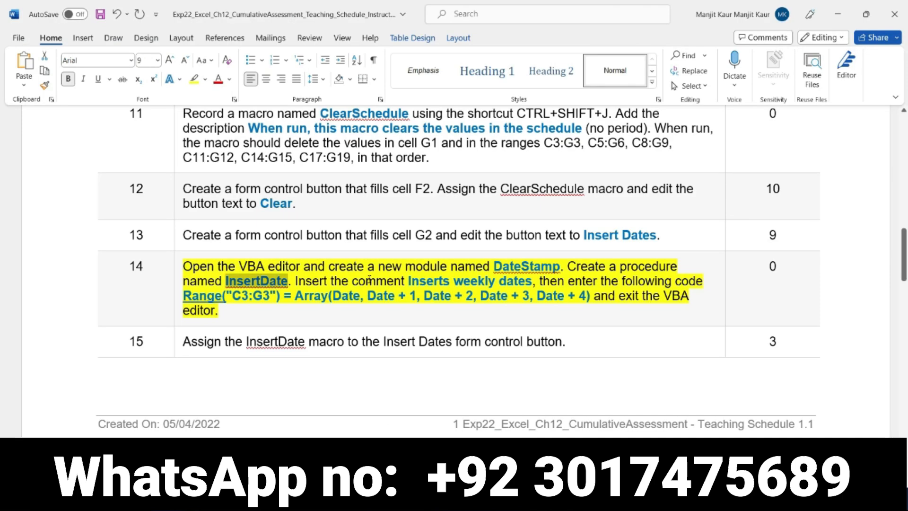
drag(409, 281, 514, 282)
key(ctrl+c)
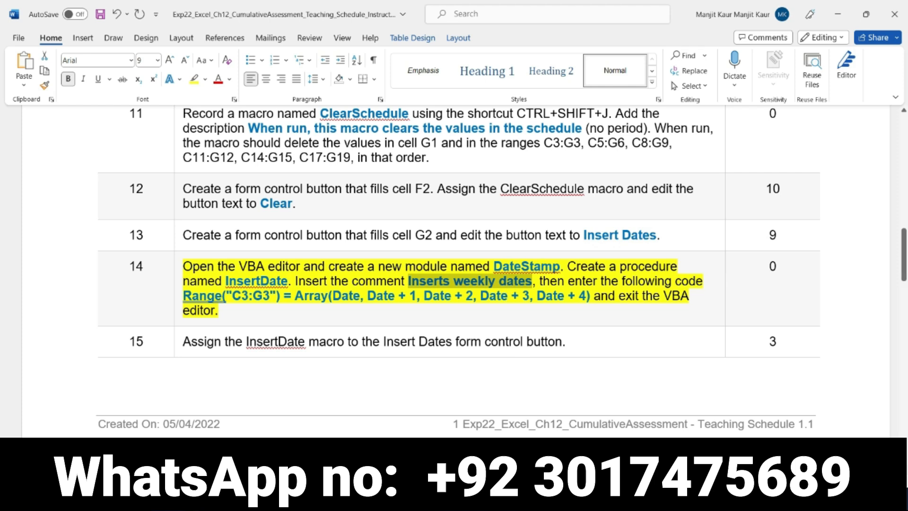
click(544, 418)
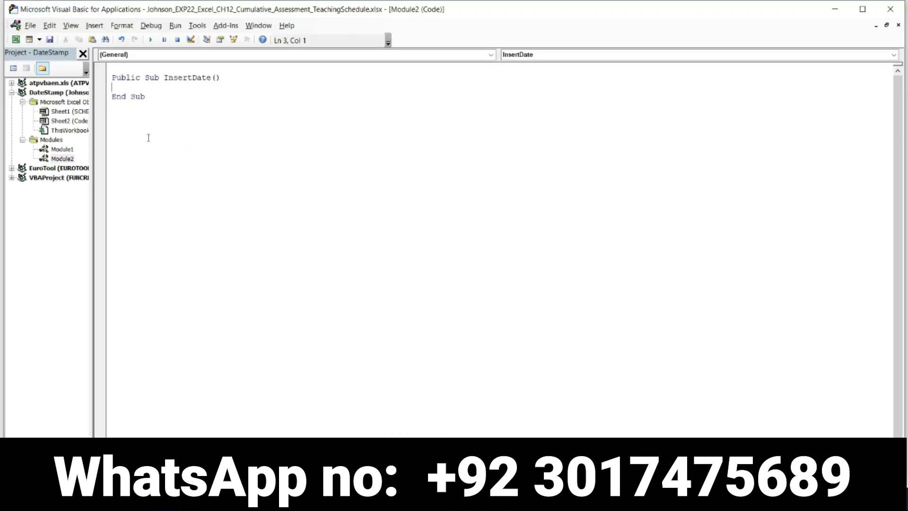
text(')
key(ctrl+v)
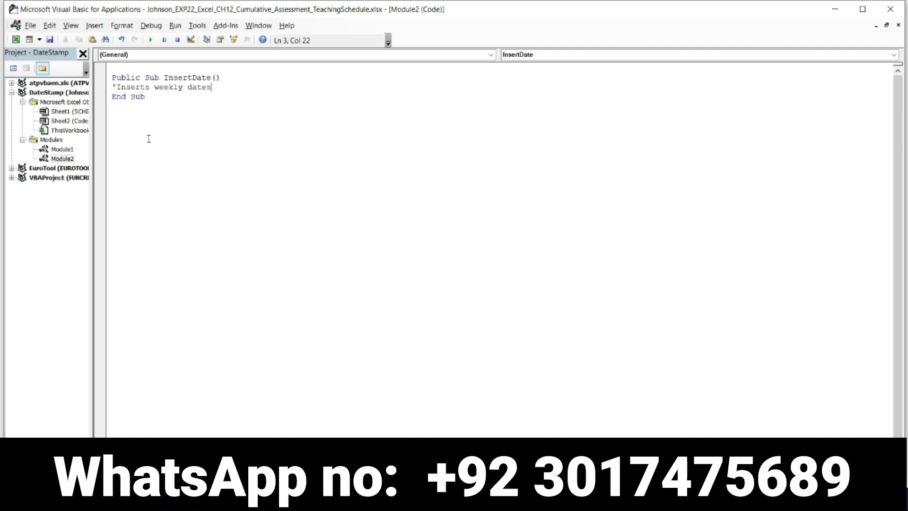
Copy the Range("C3:G3") = Array(Date, Date + 1, Date + 2, Date + 3, Date + 4) code from step 14 in Word into the InsertDate procedure below its comment.
key(Return)
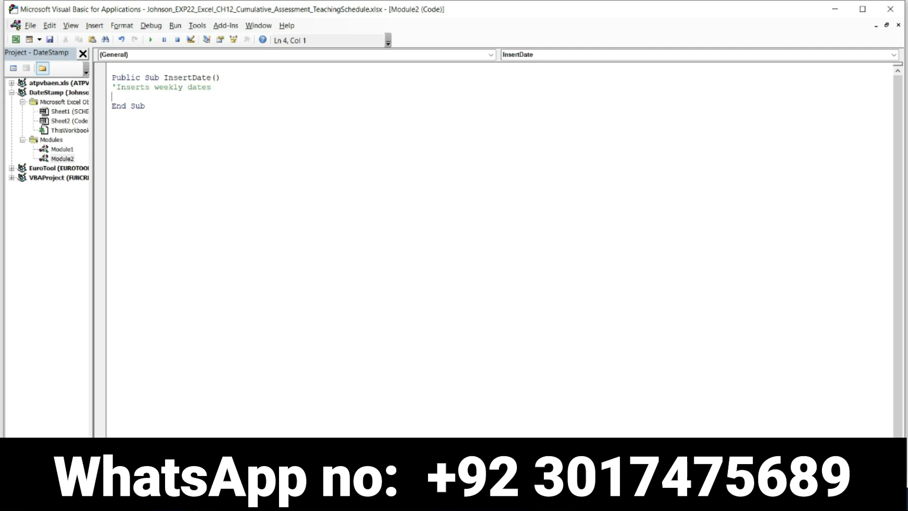
click(485, 498)
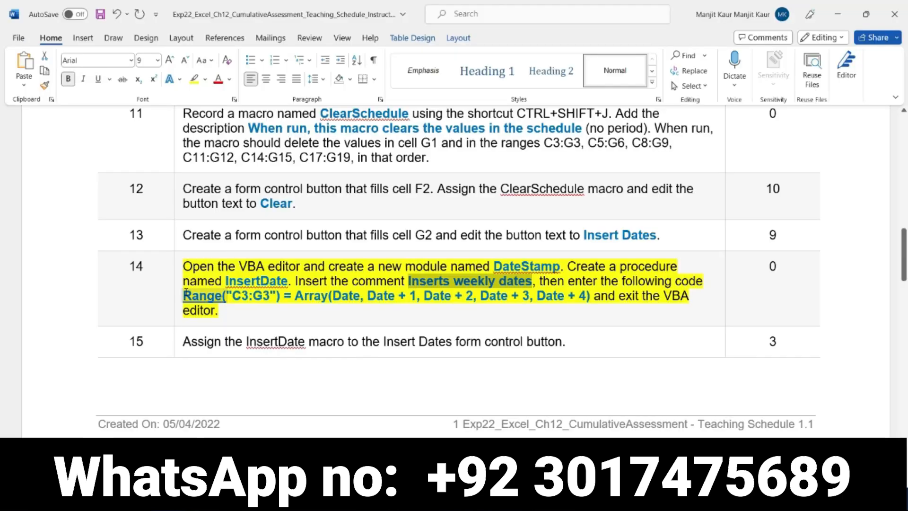
drag(183, 297, 593, 296)
key(ctrl+c)
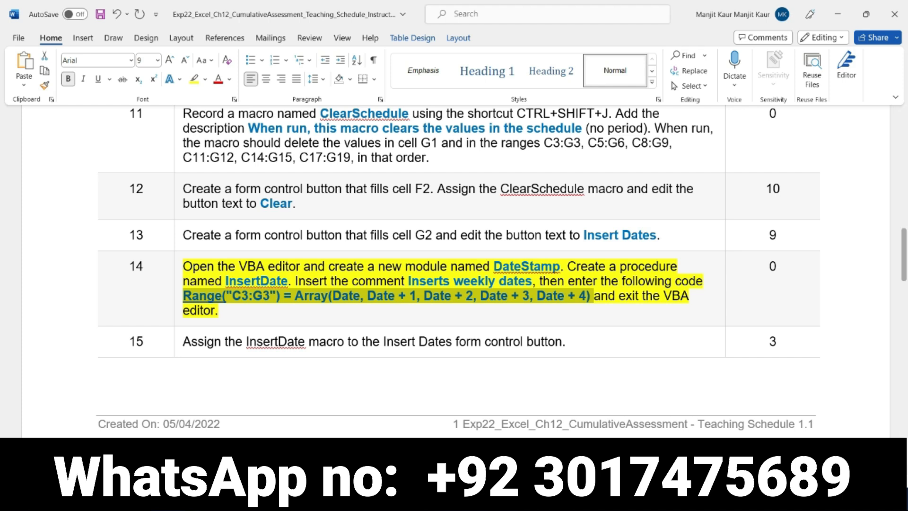
key(alt+Tab)
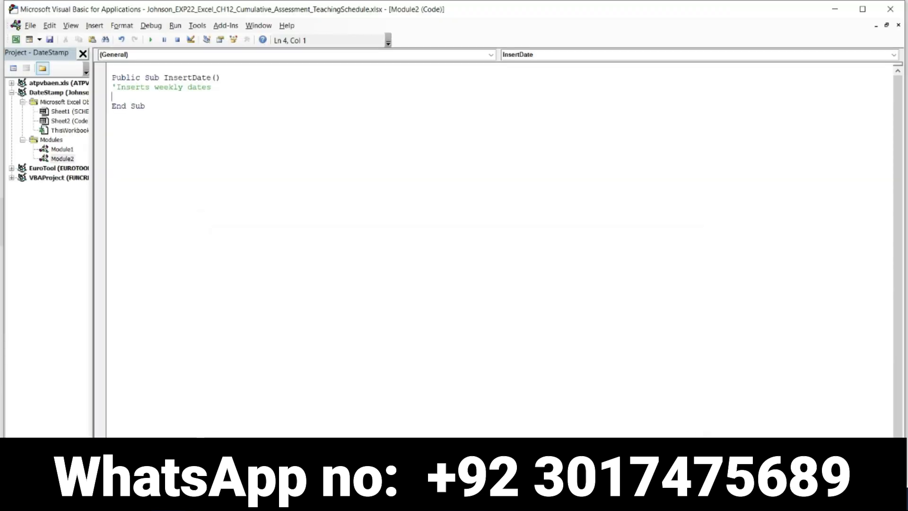
key(ctrl+v)
click(444, 156)
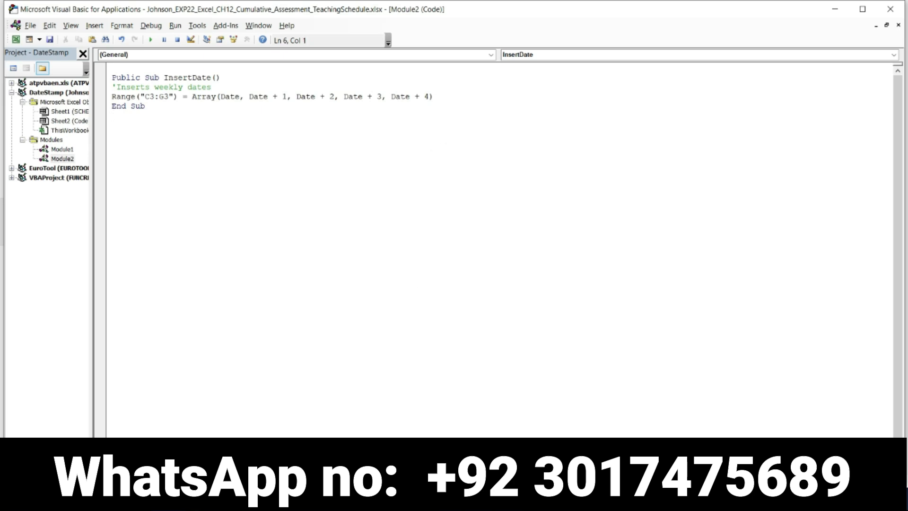
Check step 14 in the Word instructions, return to the VBA editor and close it.
key(alt+Tab)
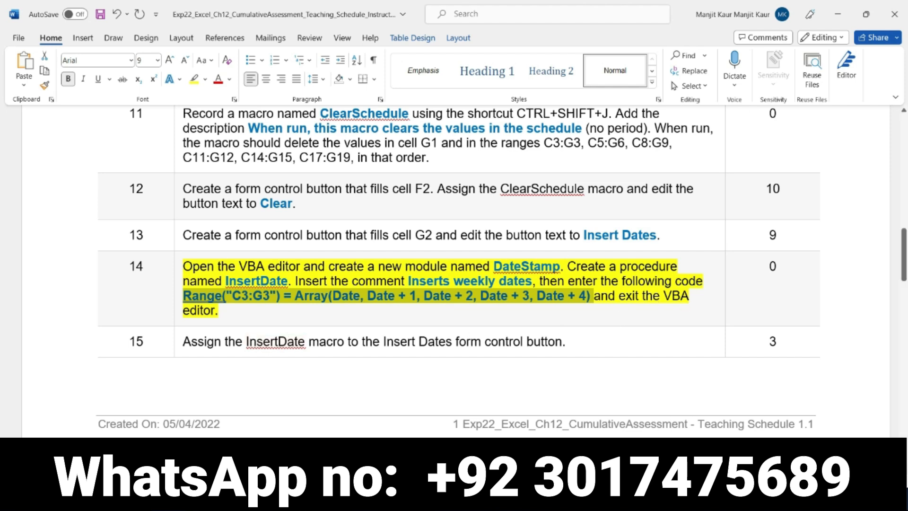
click(479, 498)
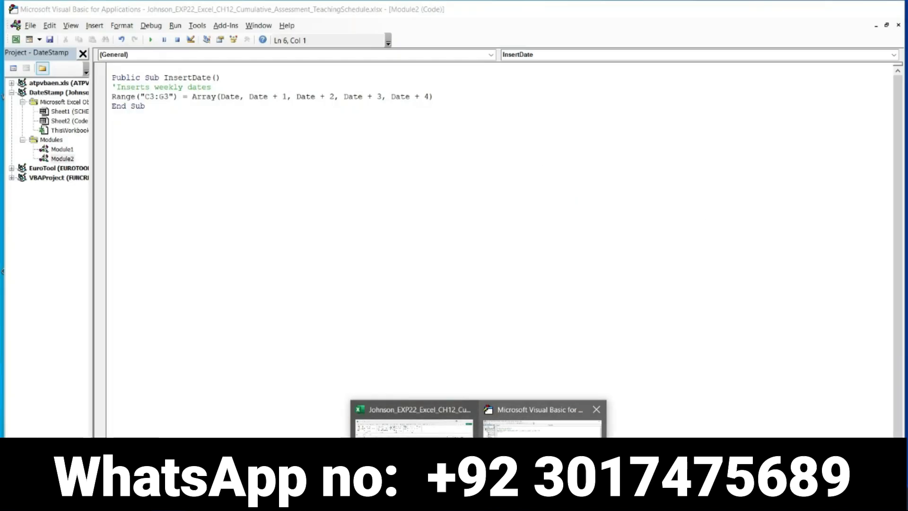
click(541, 466)
click(533, 206)
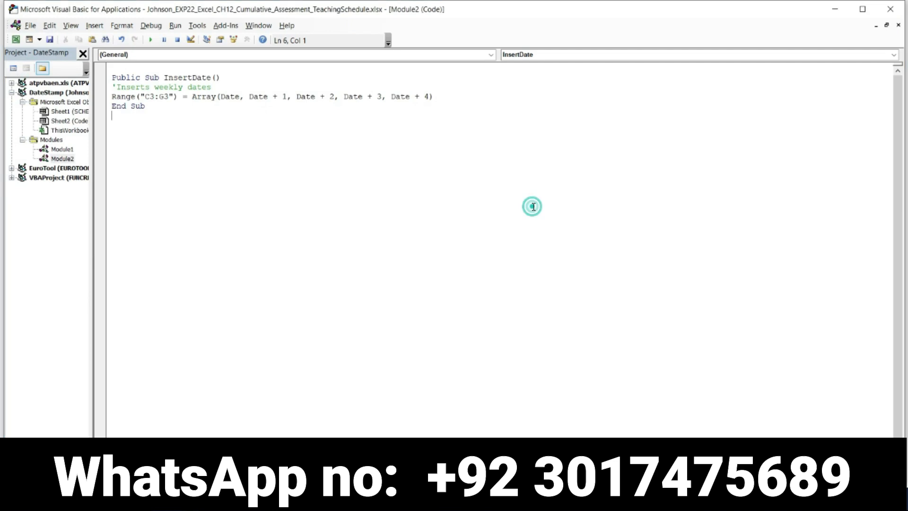
click(898, 7)
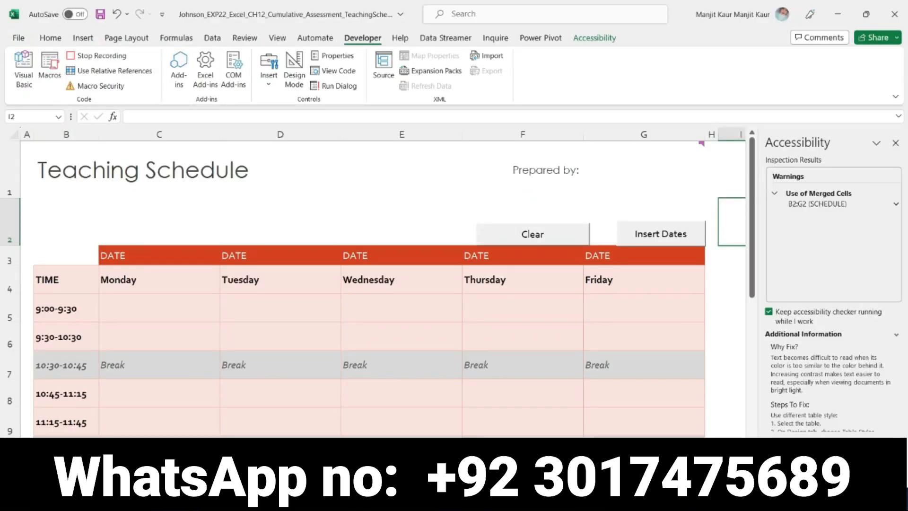
Switch to the Word instructions and highlight the step 15 text in yellow.
click(508, 498)
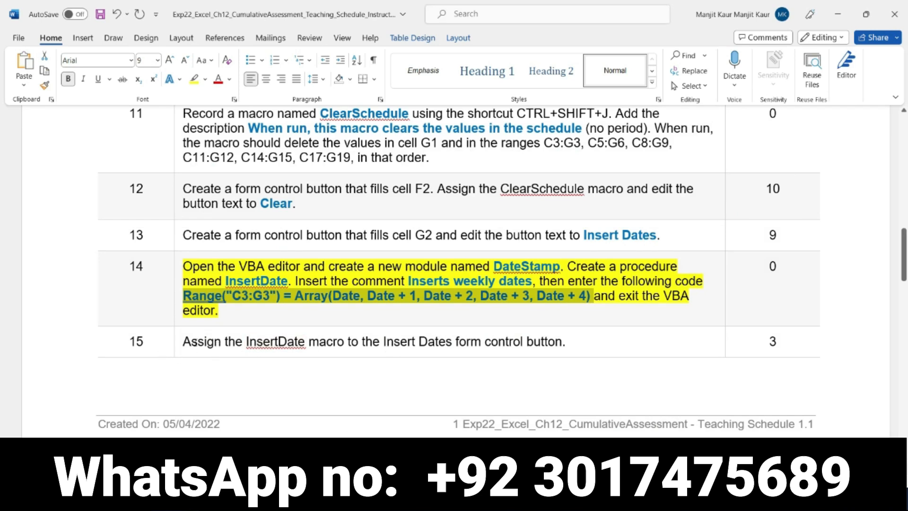
drag(184, 342, 543, 342)
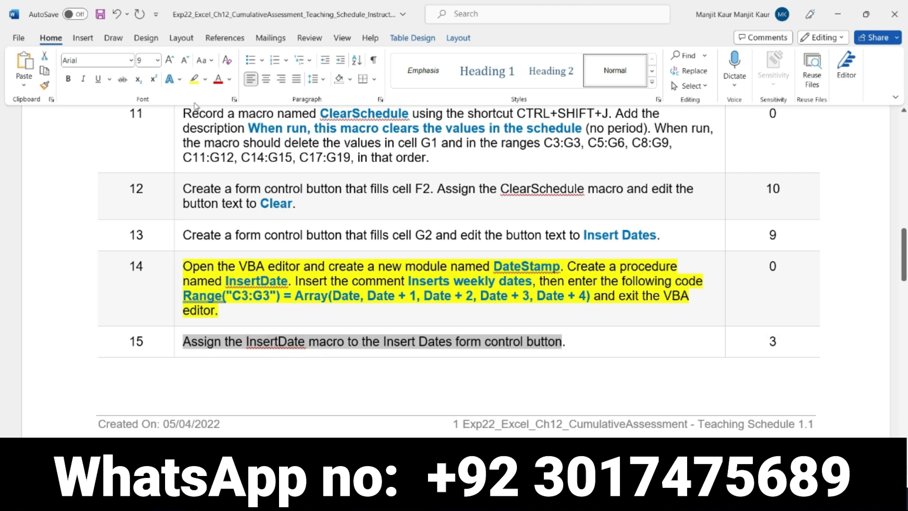
click(193, 79)
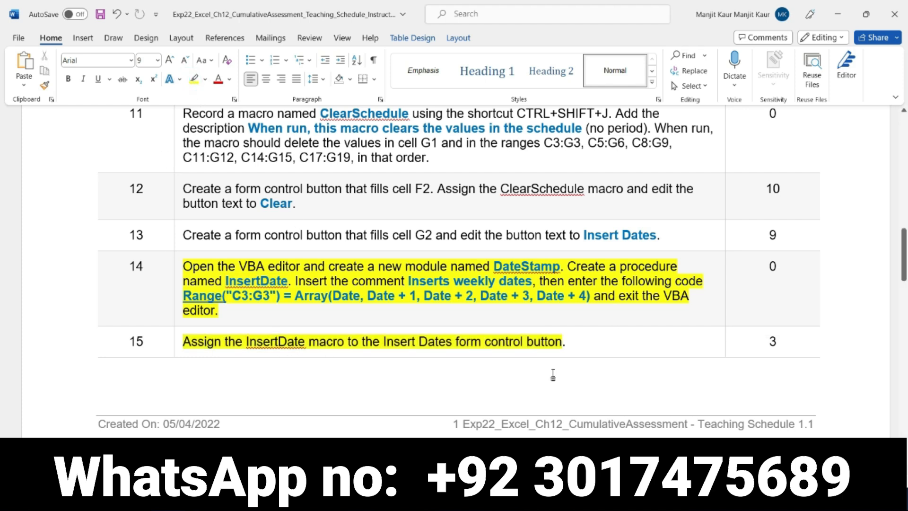
Return to the Excel workbook and assign the InsertDate macro to the Insert Dates form control button.
click(490, 497)
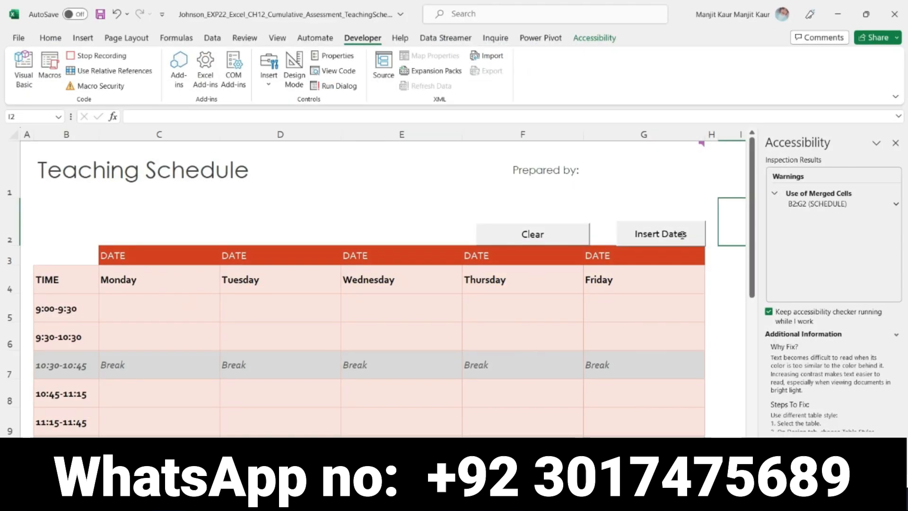
ctrl+click(655, 234)
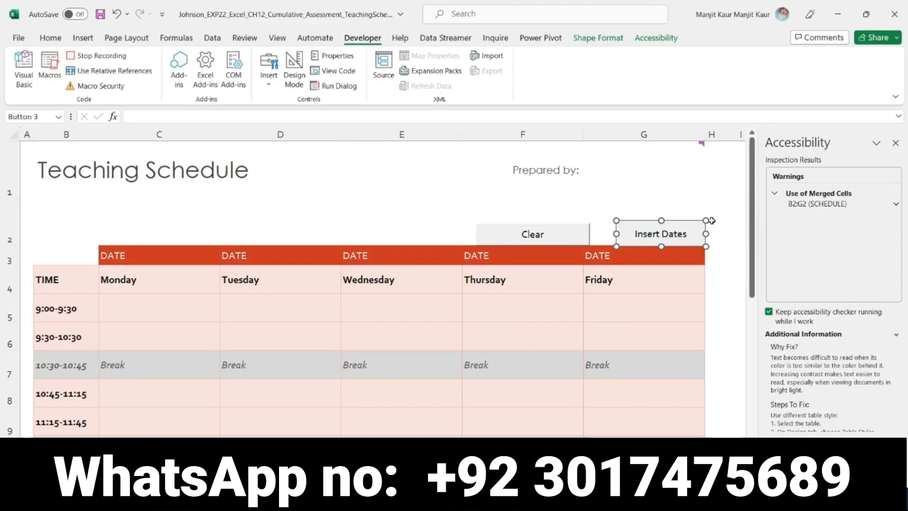
right_click(693, 233)
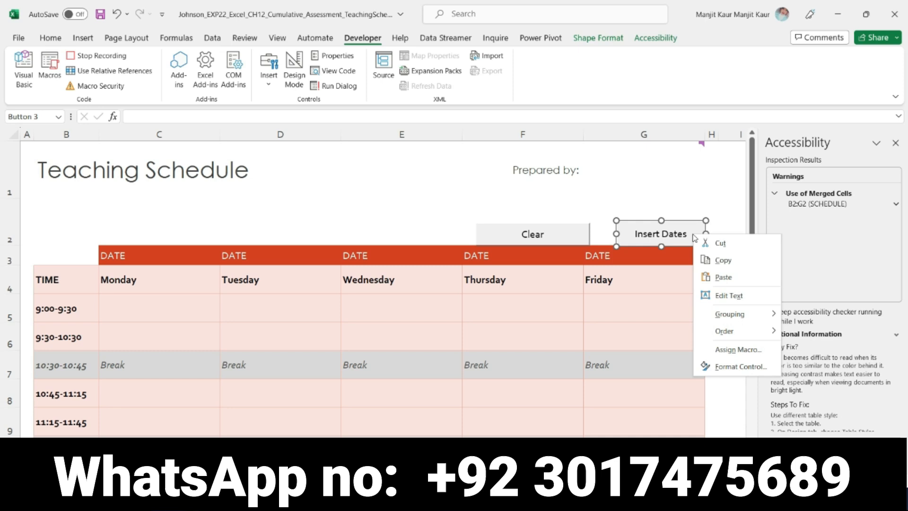
click(738, 350)
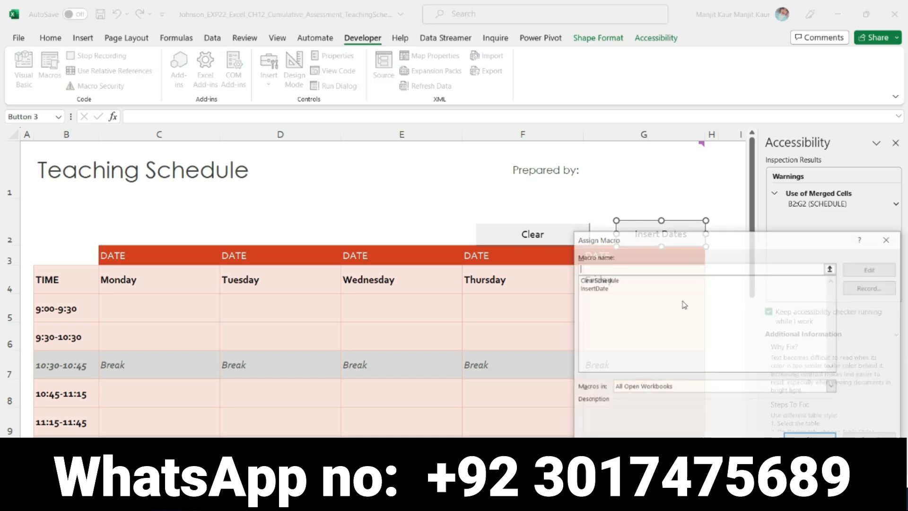
click(595, 289)
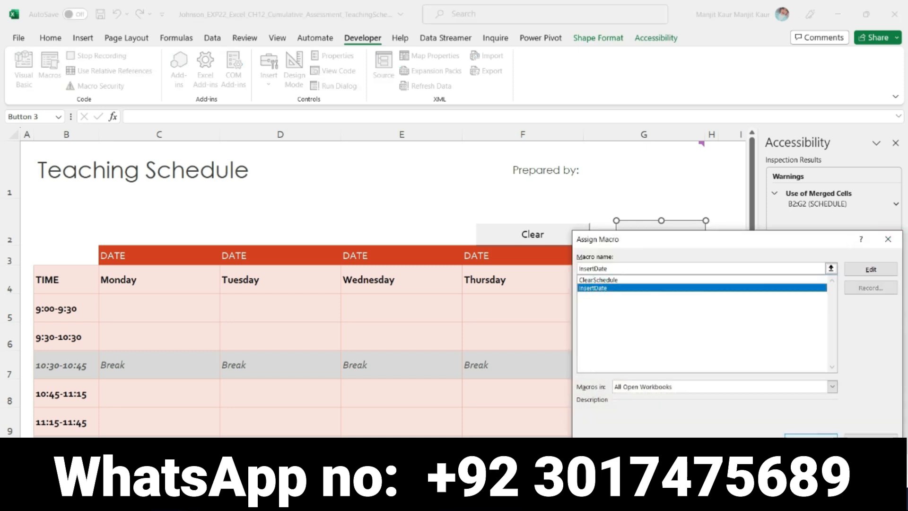
click(810, 436)
click(730, 307)
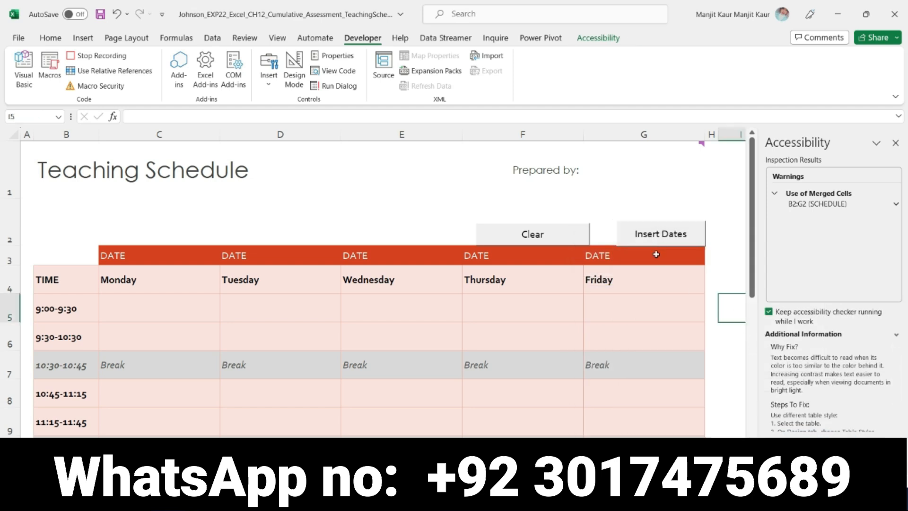
Test the Insert Dates and Clear buttons on the schedule worksheet.
click(667, 236)
click(569, 242)
click(652, 231)
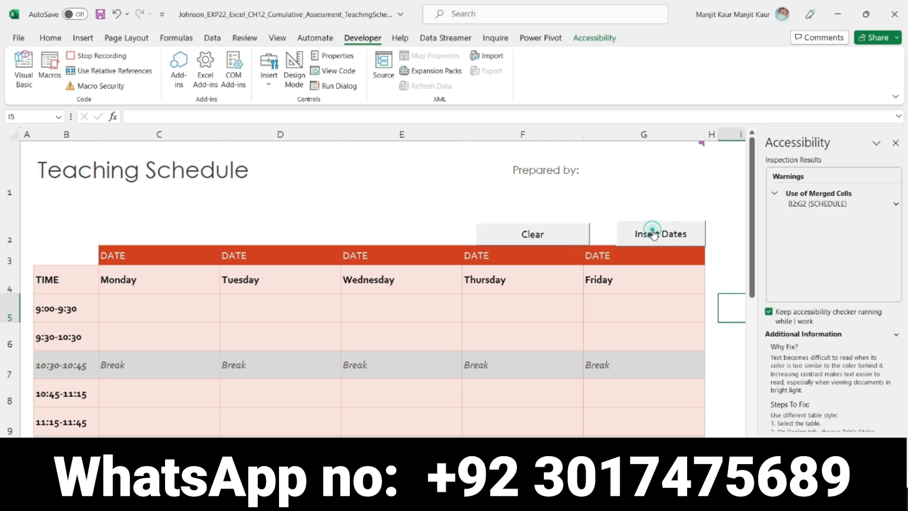
Switch to the Word instructions and remove the yellow highlighting from steps 14 and 15.
click(359, 497)
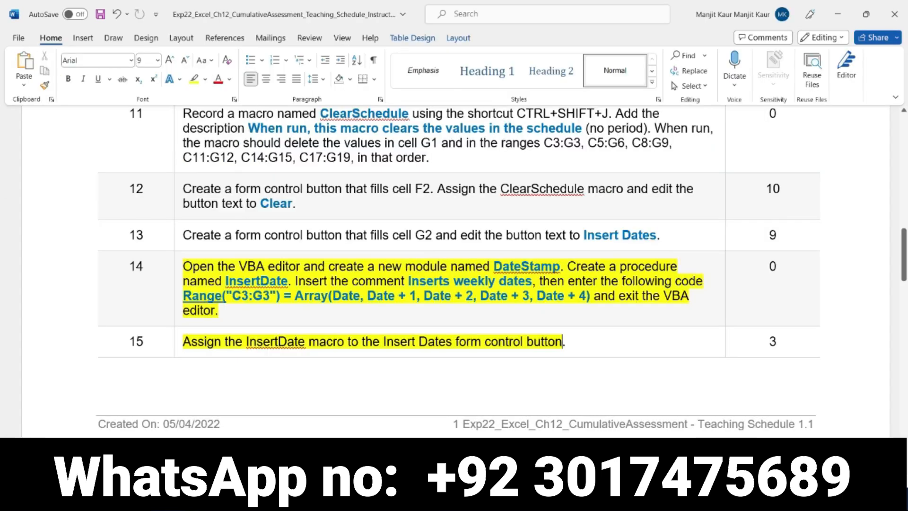
click(183, 266)
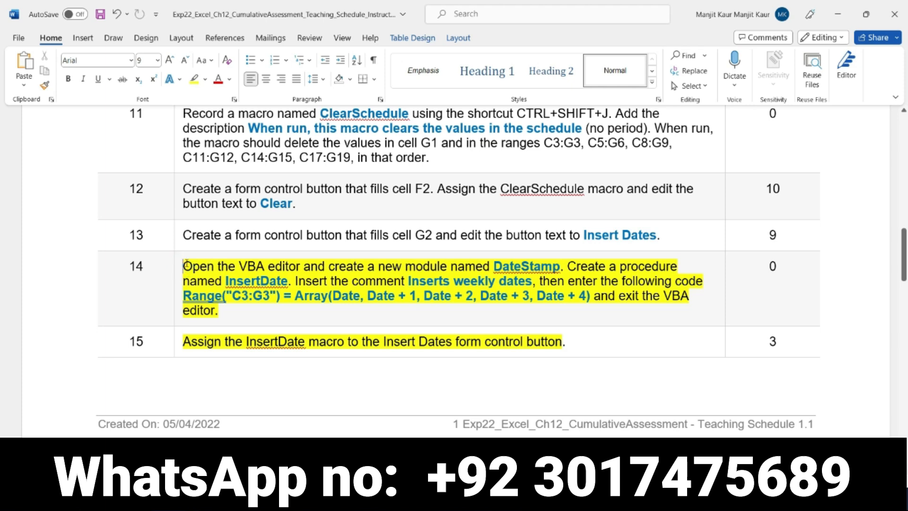
drag(184, 266, 221, 309)
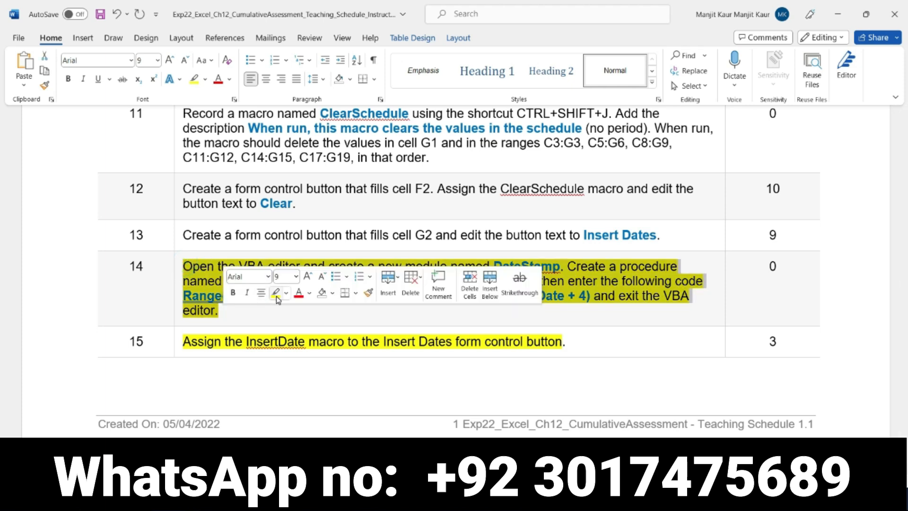
click(276, 292)
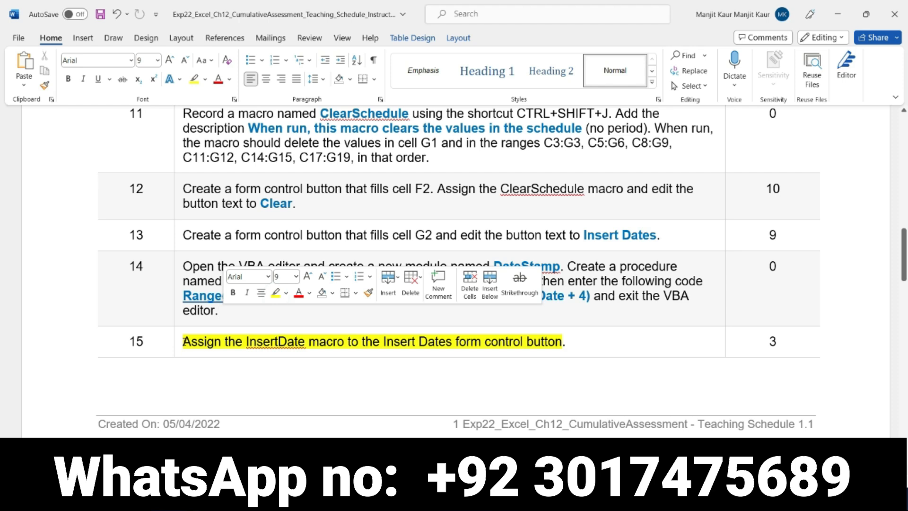
click(179, 341)
click(233, 322)
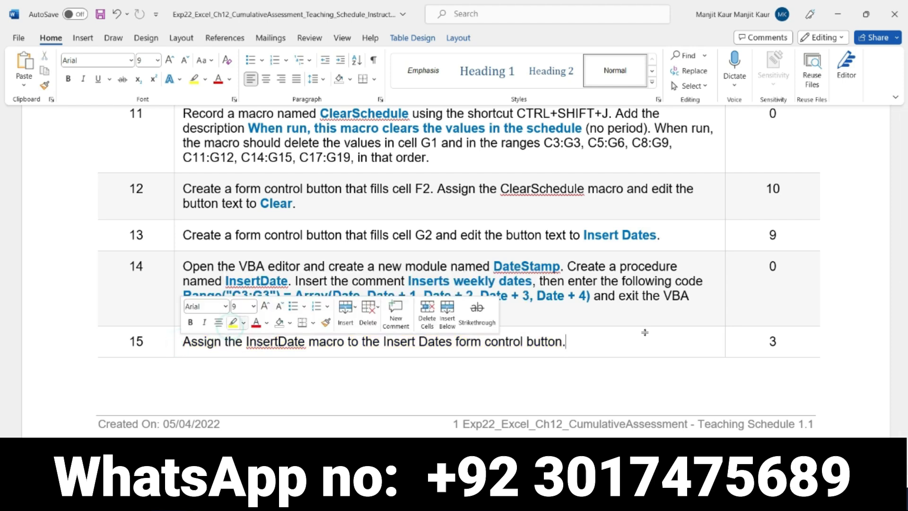
Highlight the step 16 text on the next page of the instructions in yellow.
scroll(631, 371, down, 1)
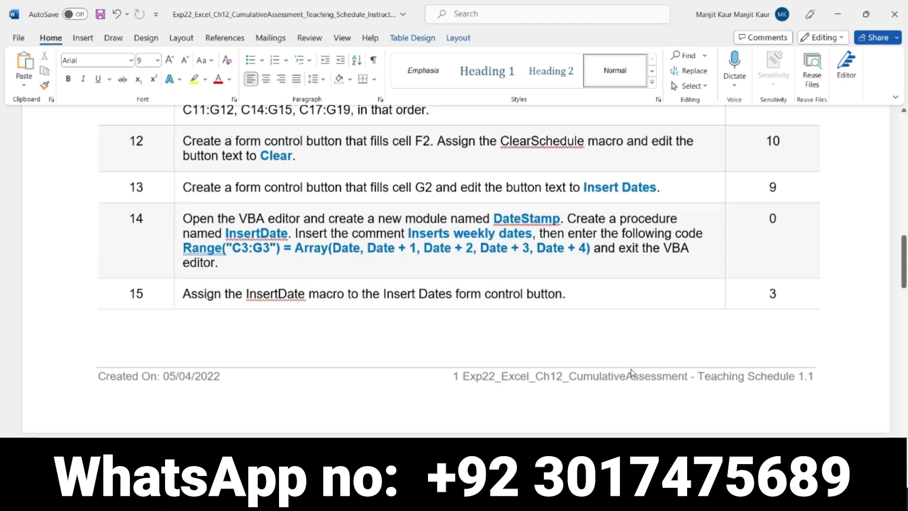
scroll(662, 299, down, 7)
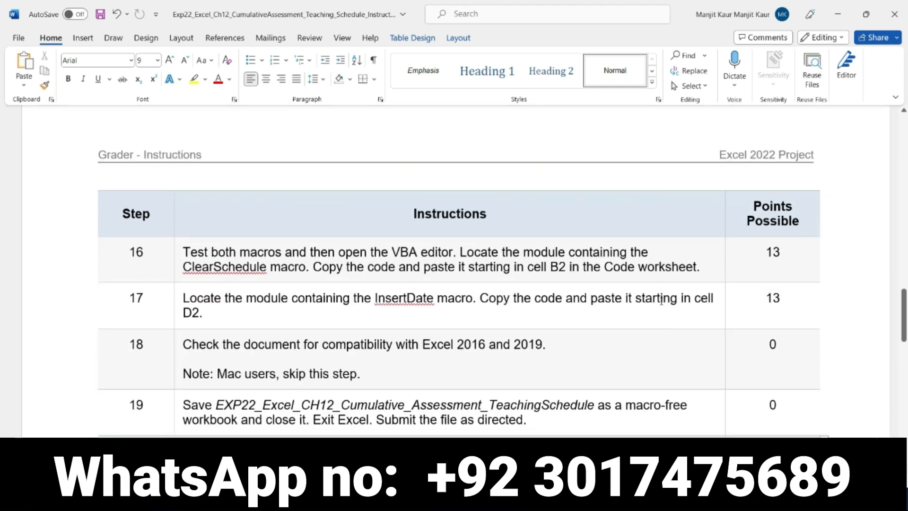
scroll(661, 301, down, 1)
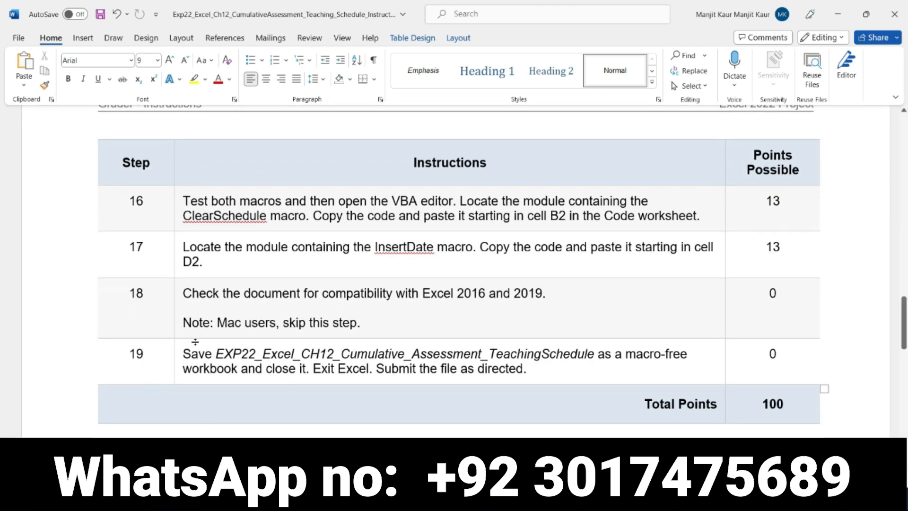
drag(184, 196, 692, 216)
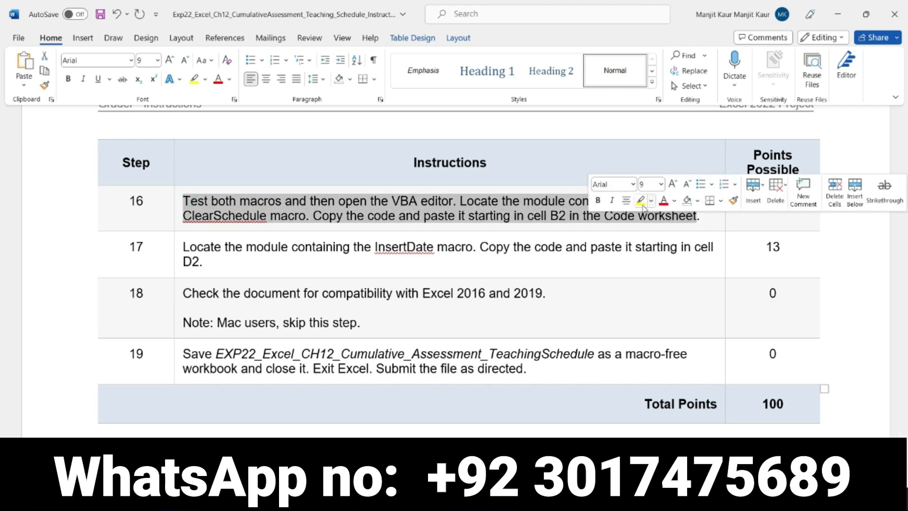
click(641, 203)
scroll(644, 331, up, 6)
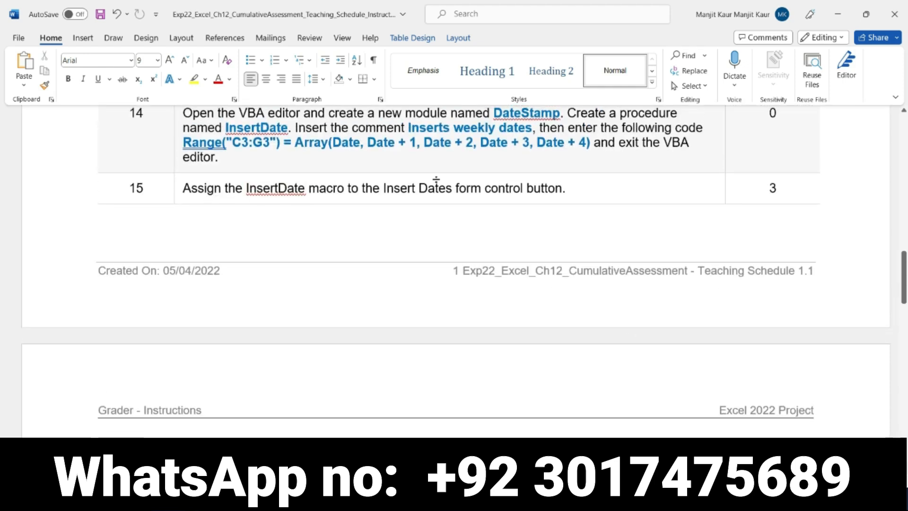
scroll(583, 293, down, 7)
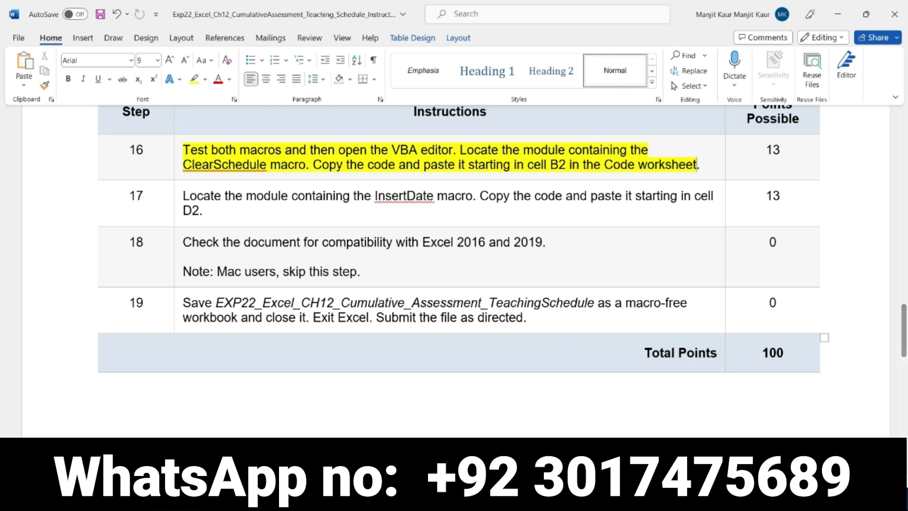
Switch to the Excel workbook and open the VBA editor.
key(alt+Tab)
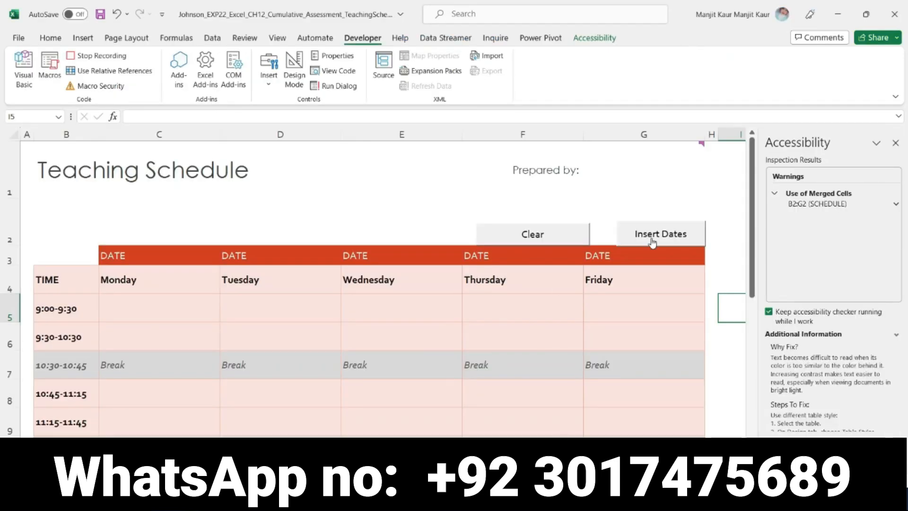
click(23, 76)
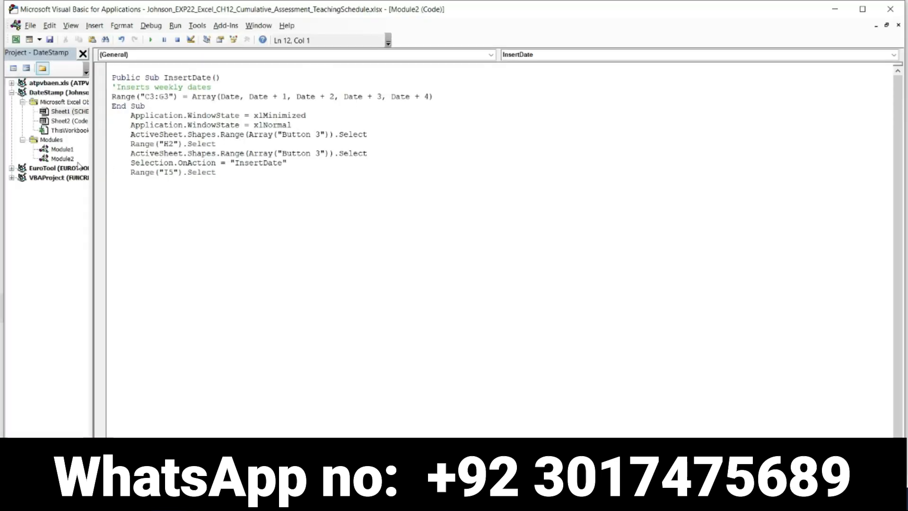
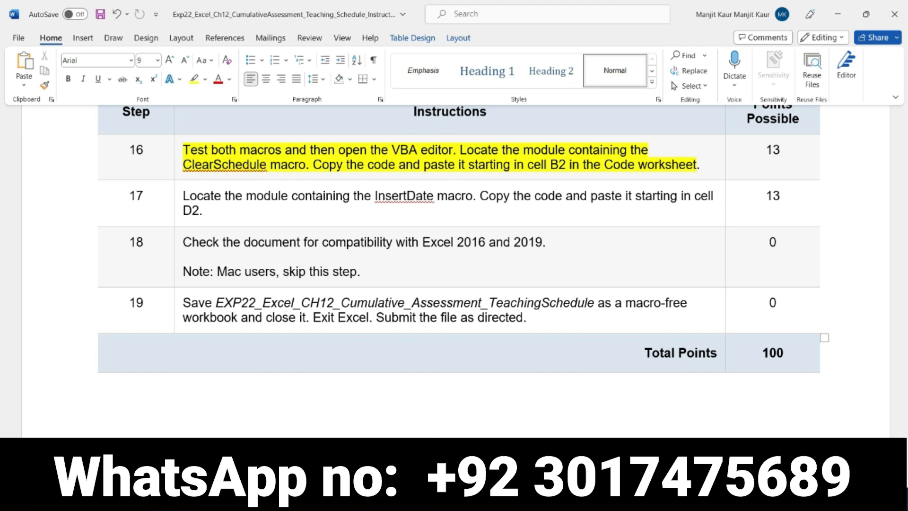
mouse_move(477, 497)
click(544, 419)
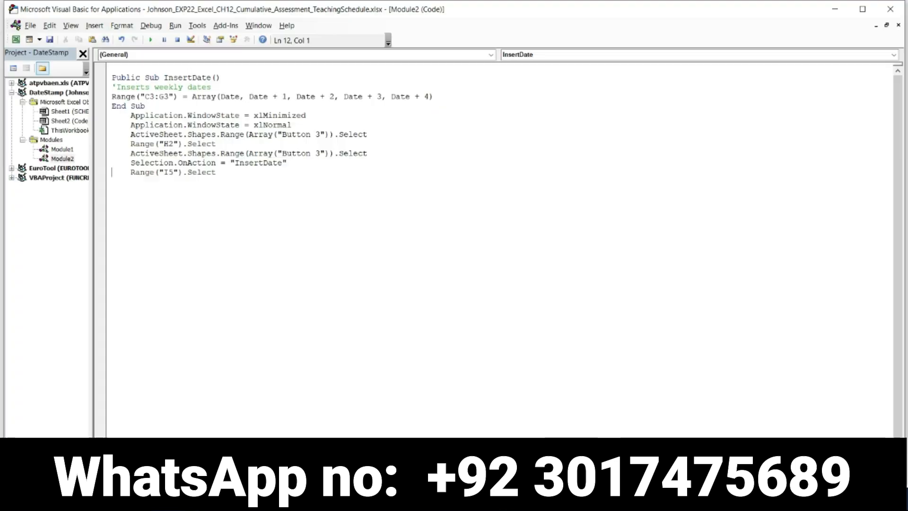
click(555, 55)
click(549, 56)
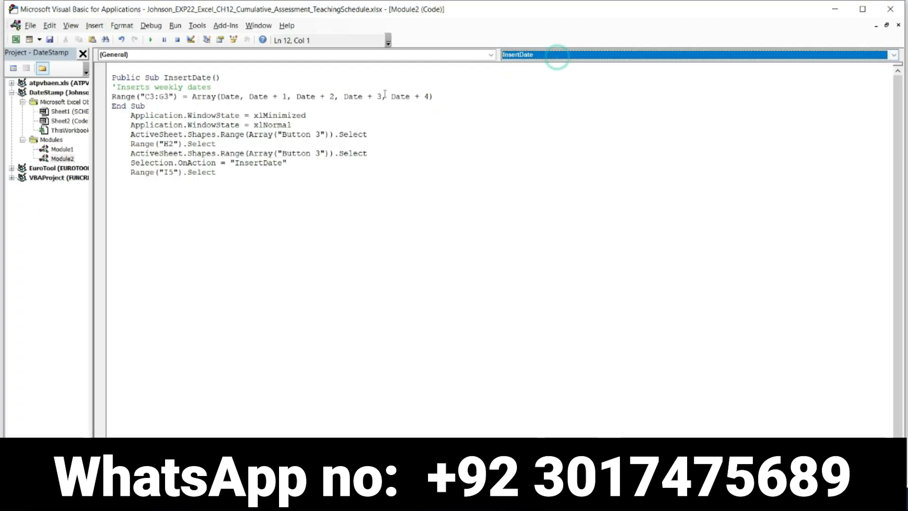
Open Module1 of the workbook's project and copy all of the ClearSchedule macro code.
click(59, 150)
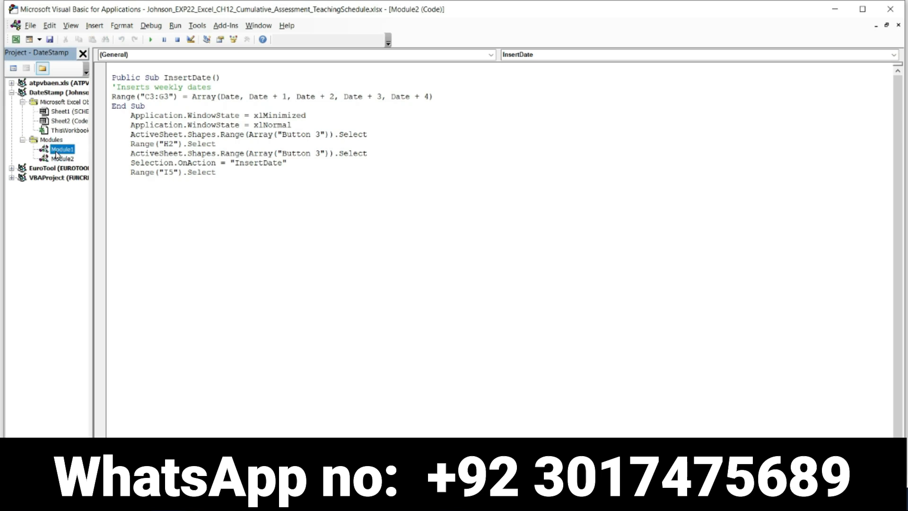
double_click(63, 151)
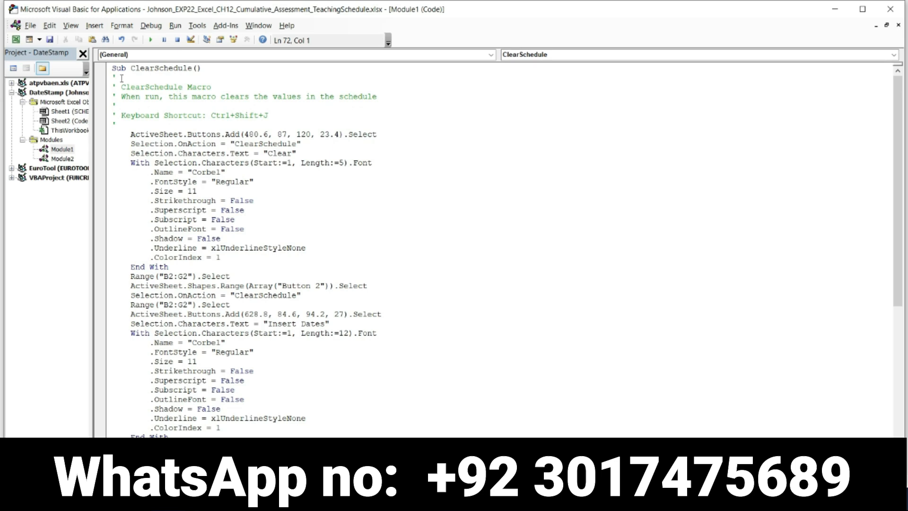
drag(113, 71, 213, 444)
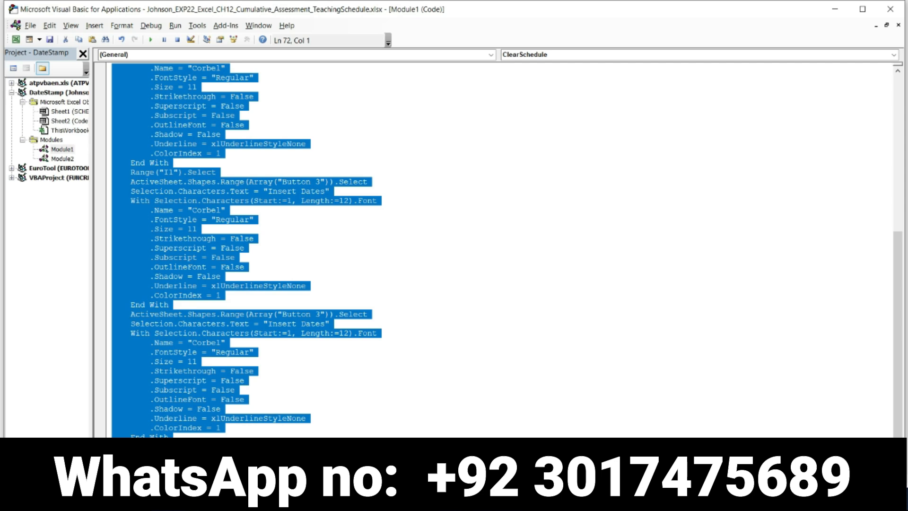
Switch to the Word instructions and check the destination cell given in step 16.
click(478, 501)
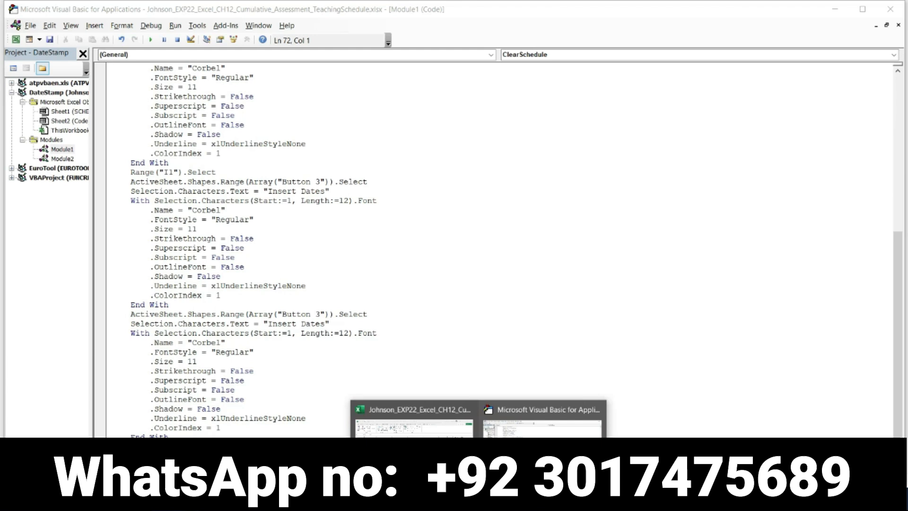
click(501, 501)
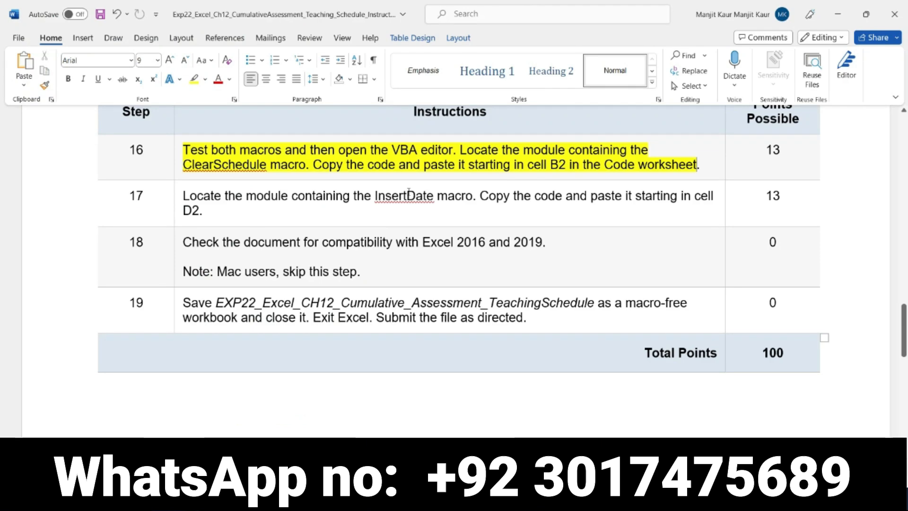
drag(549, 165, 567, 164)
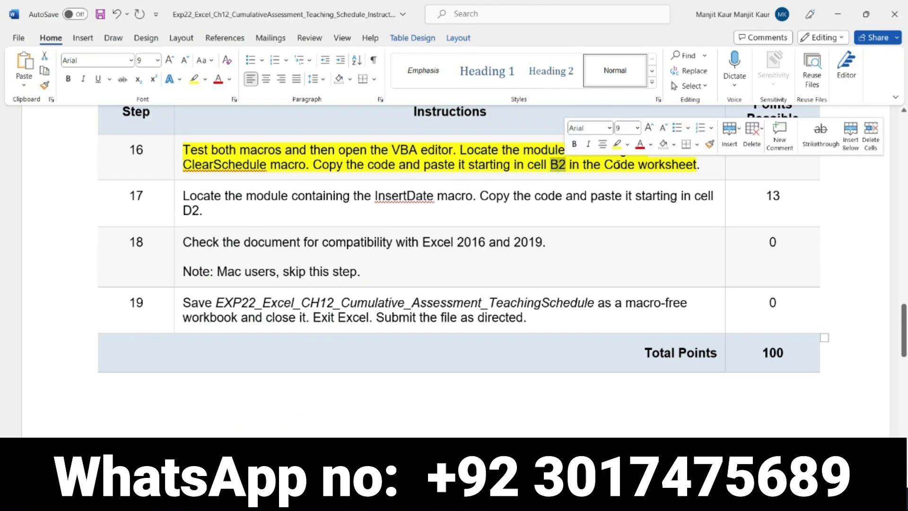
Return to Excel and paste the ClearSchedule code starting in cell B1 of the Code worksheet, using the Text Import Wizard.
click(478, 500)
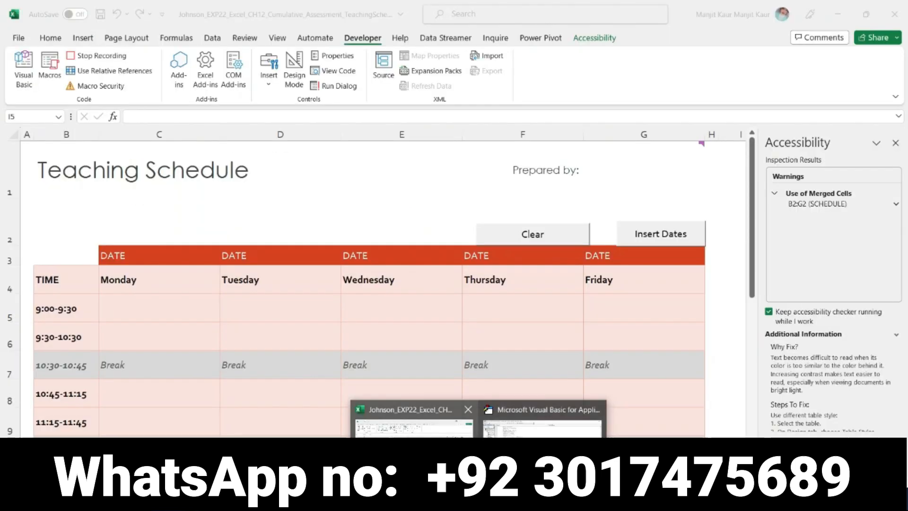
click(426, 454)
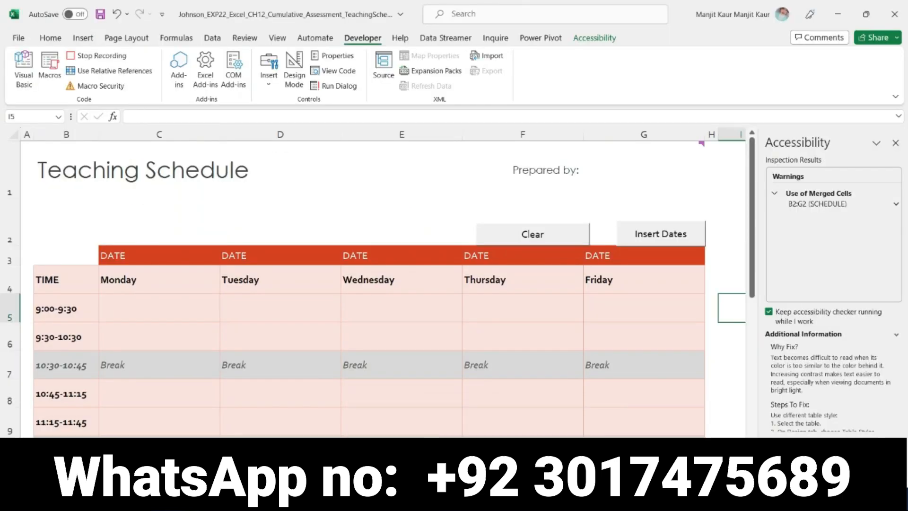
click(124, 455)
click(69, 146)
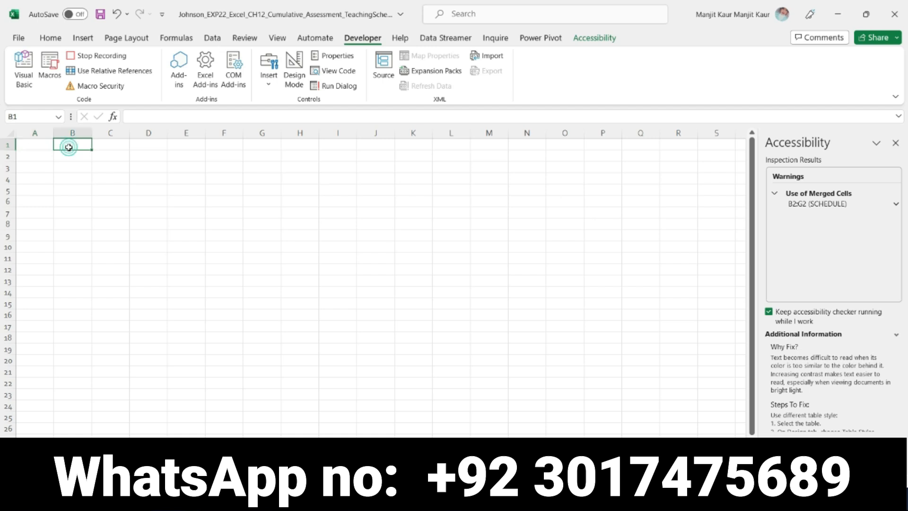
key(ctrl+v)
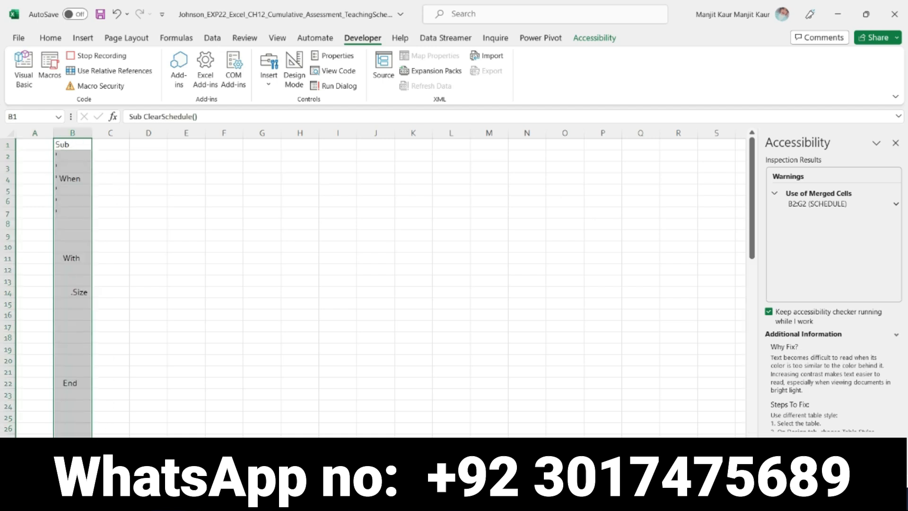
click(107, 445)
click(164, 433)
click(353, 469)
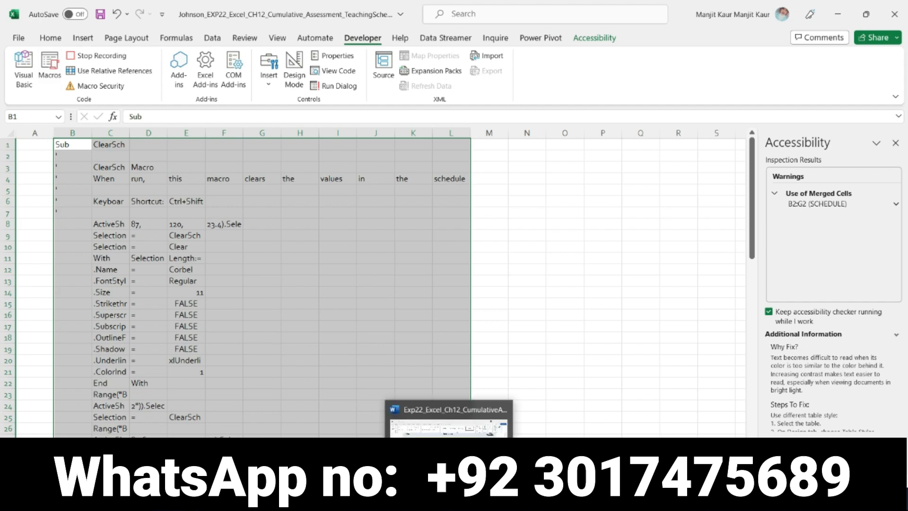
Switch to the Word instructions, remove the yellow highlighting from step 16 and highlight the step 17 text in yellow.
click(449, 499)
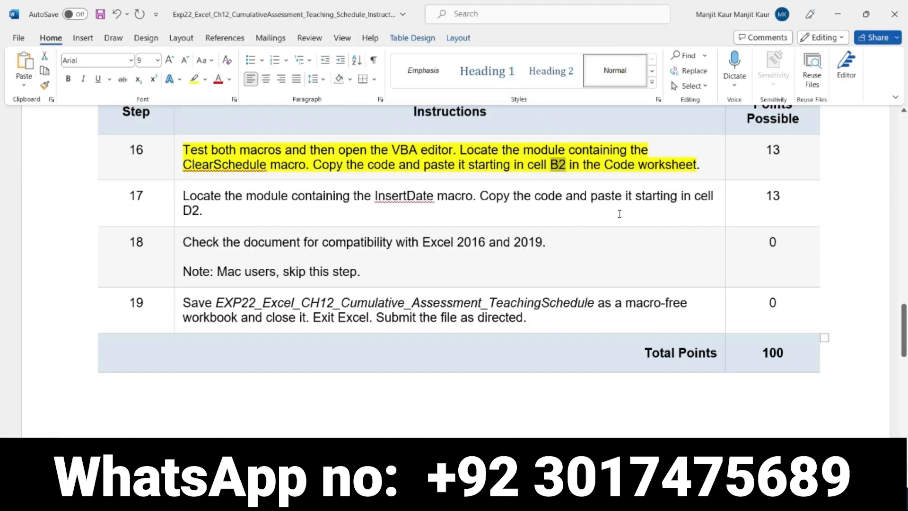
click(175, 151)
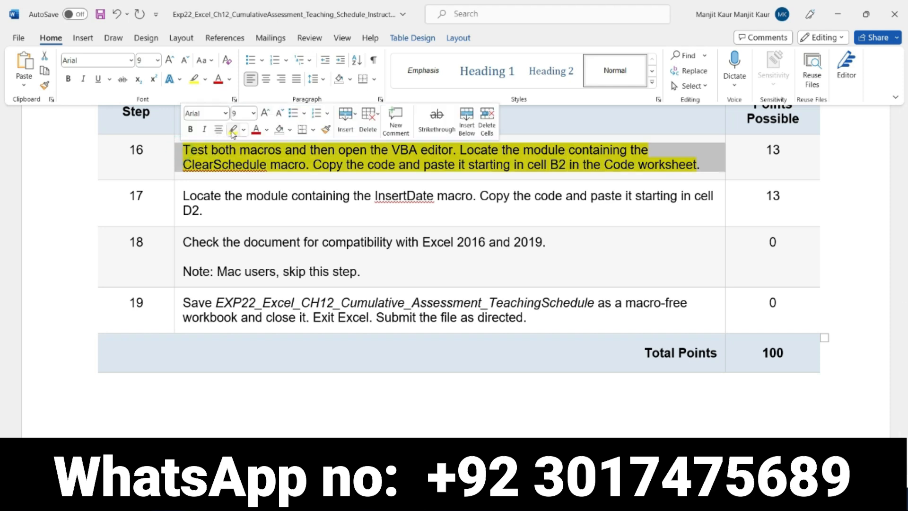
click(176, 199)
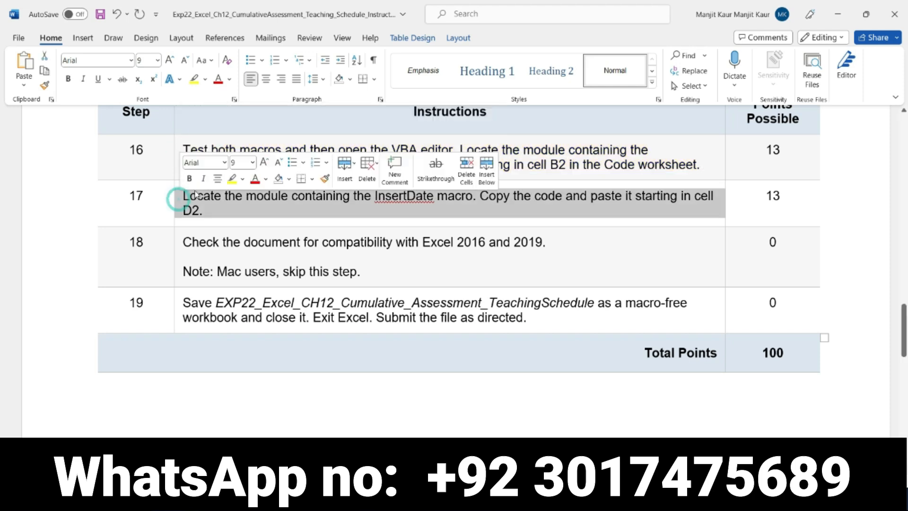
click(232, 179)
click(199, 211)
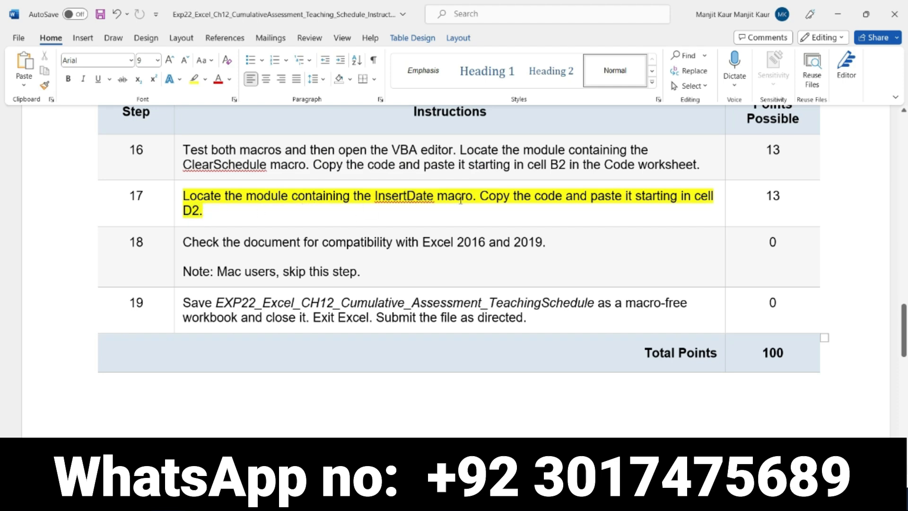
double_click(375, 196)
drag(452, 203, 467, 204)
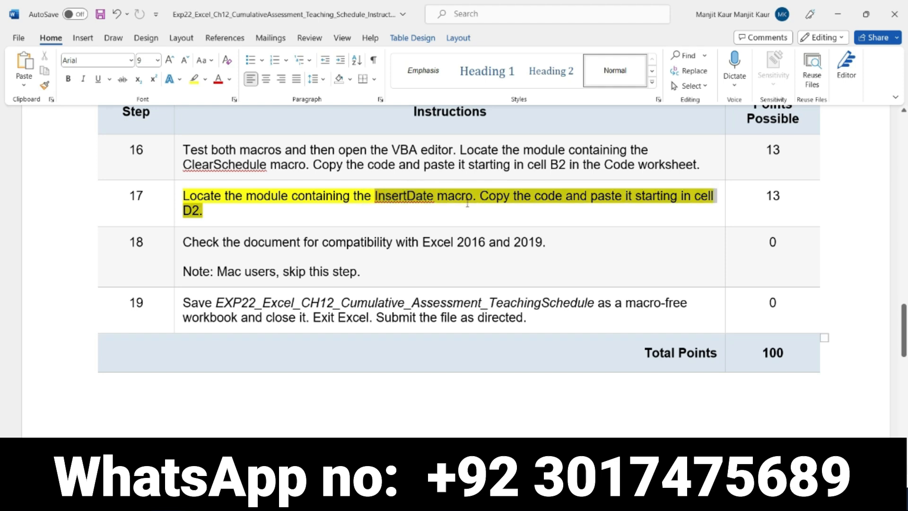
click(218, 212)
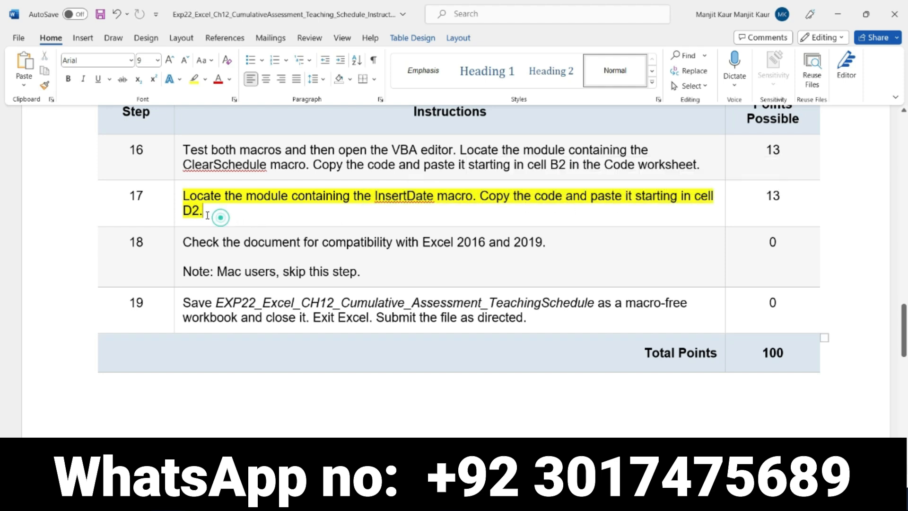
Switch to the VBA editor, open Module2 and copy all of the InsertDate macro code.
mouse_move(480, 499)
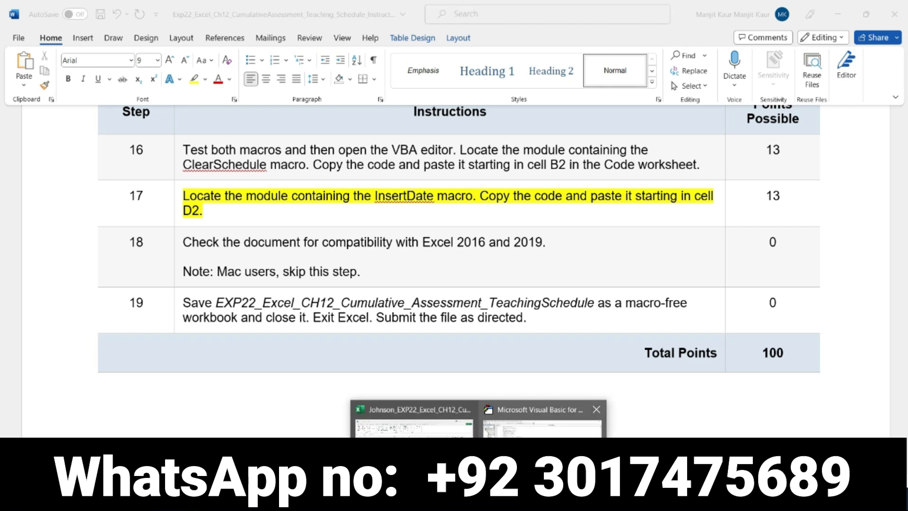
click(542, 418)
click(61, 160)
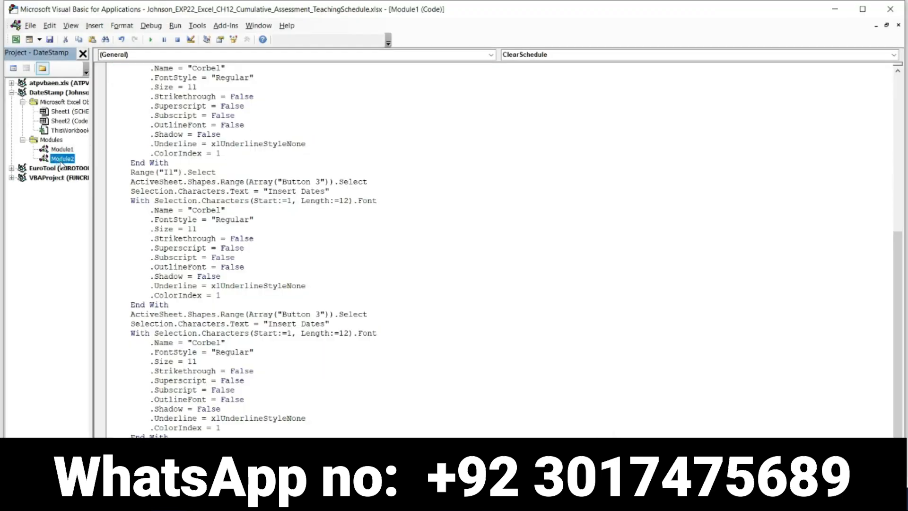
double_click(63, 160)
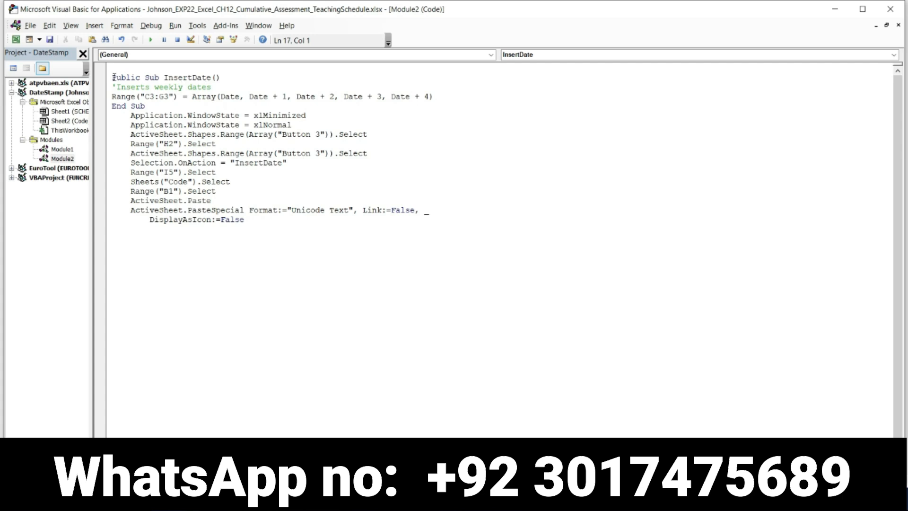
drag(114, 78, 256, 231)
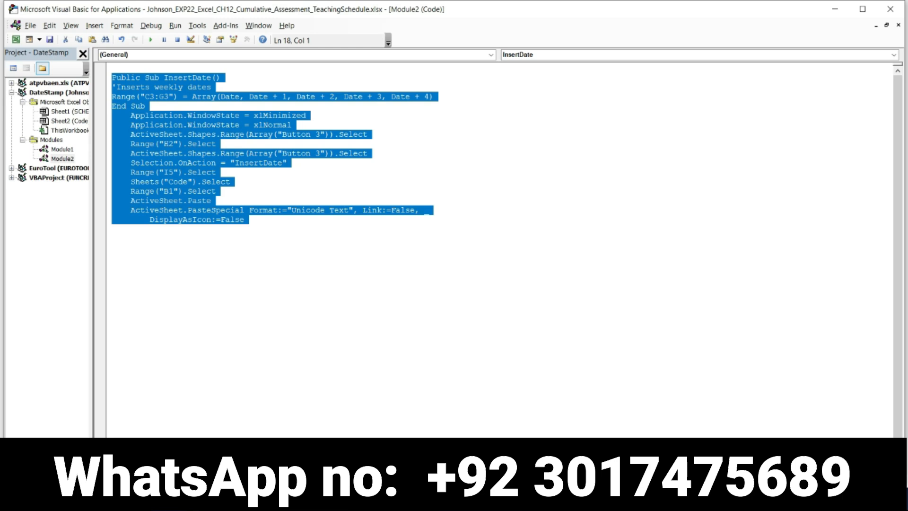
Return to Excel and paste the InsertDate code starting in cell D2 of the Code worksheet with the Text Import Wizard, replacing existing data.
click(478, 499)
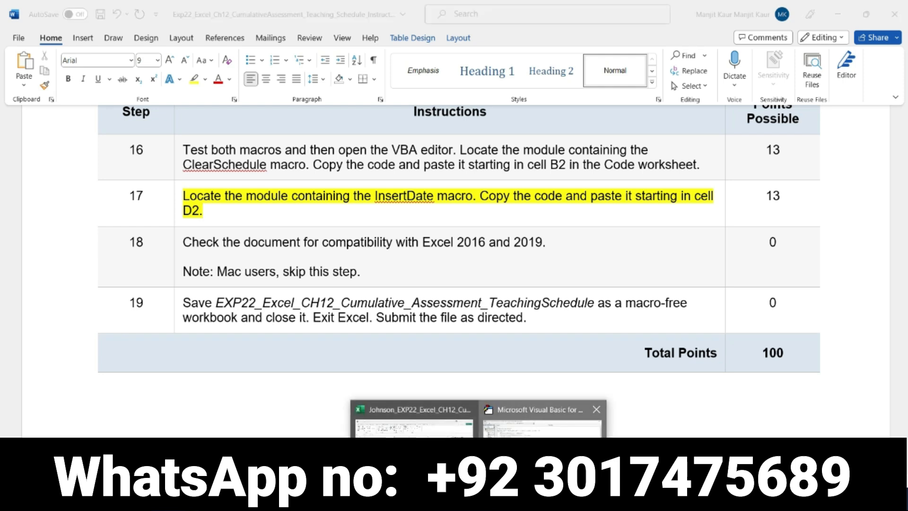
click(544, 416)
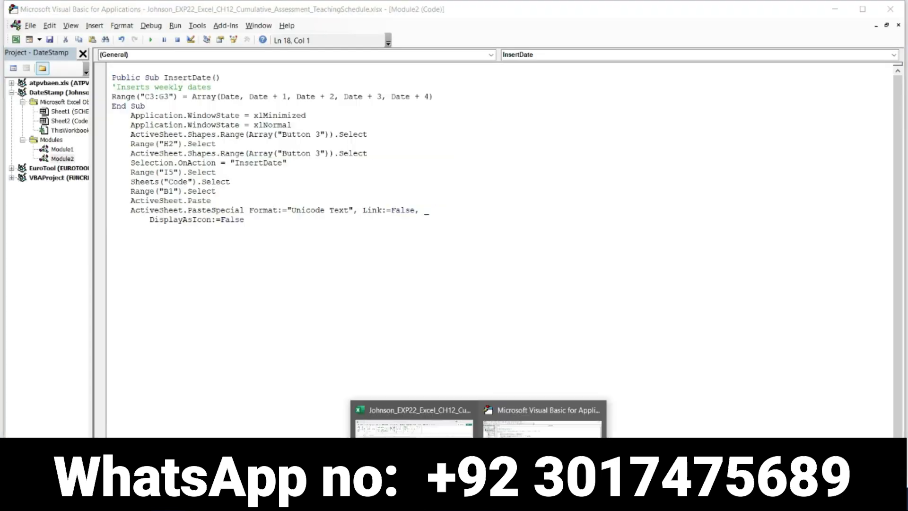
click(416, 416)
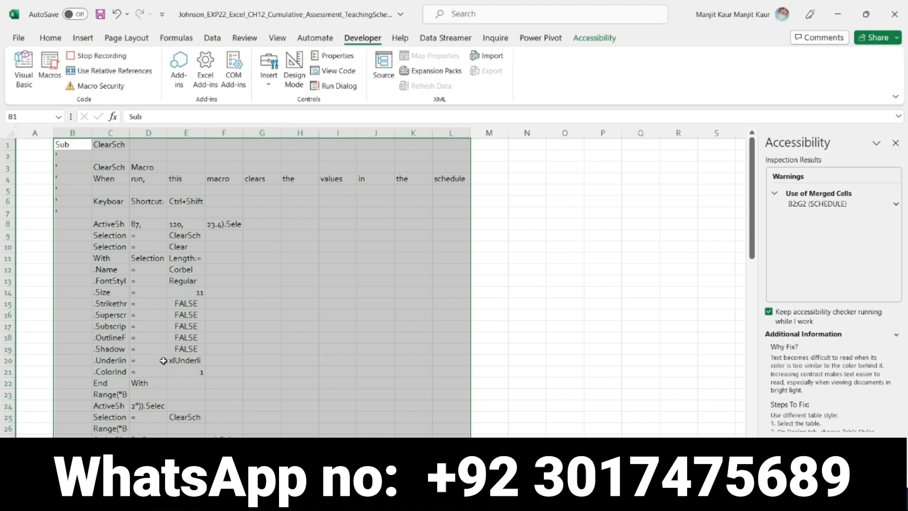
click(568, 324)
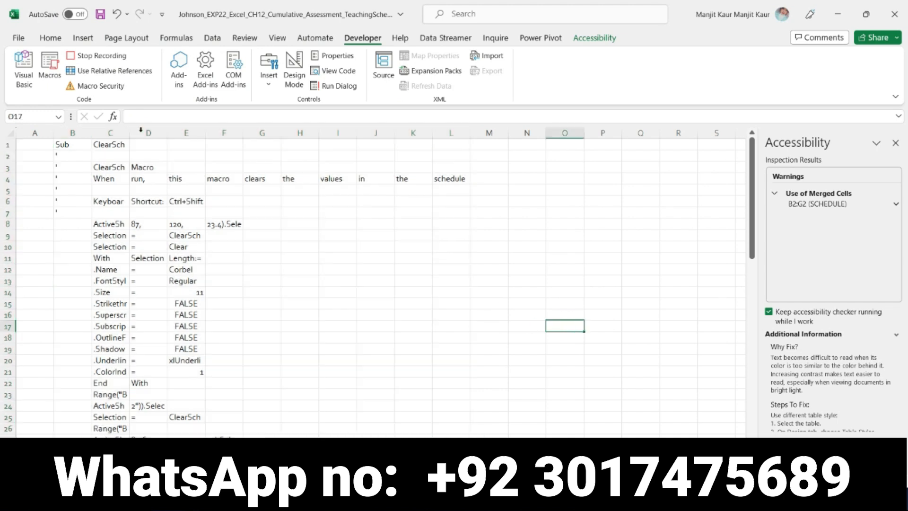
click(145, 146)
click(145, 157)
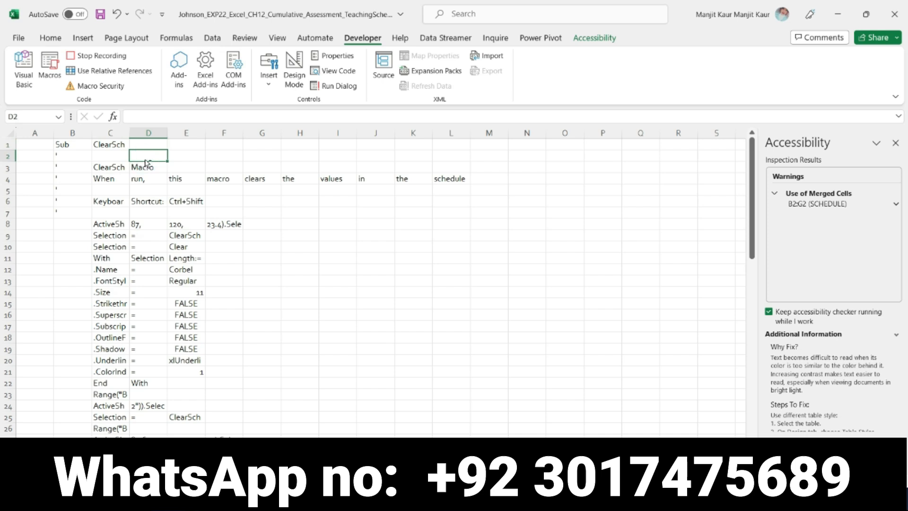
key(ctrl+v)
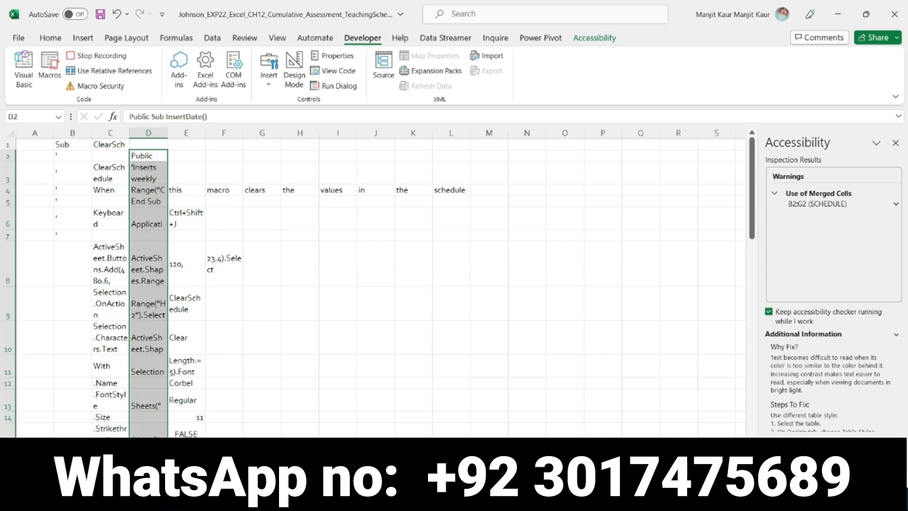
click(180, 447)
click(216, 430)
click(372, 481)
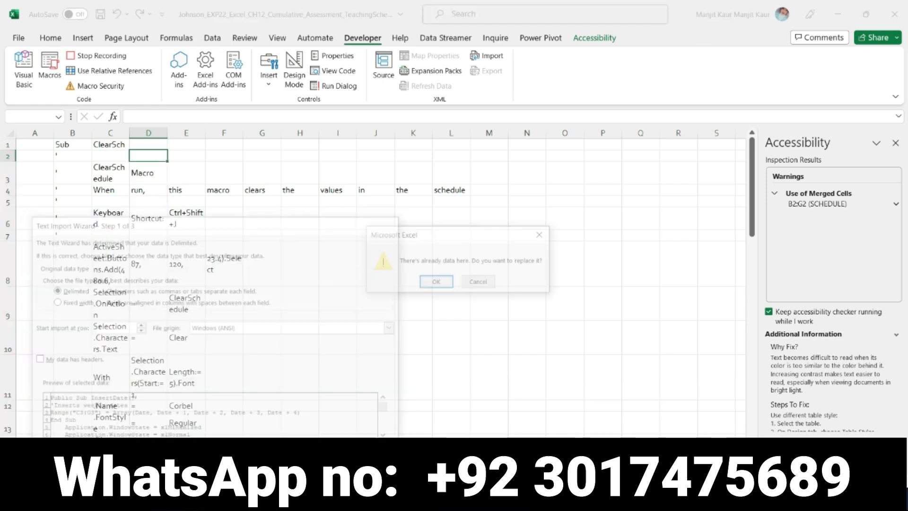
click(440, 283)
click(473, 312)
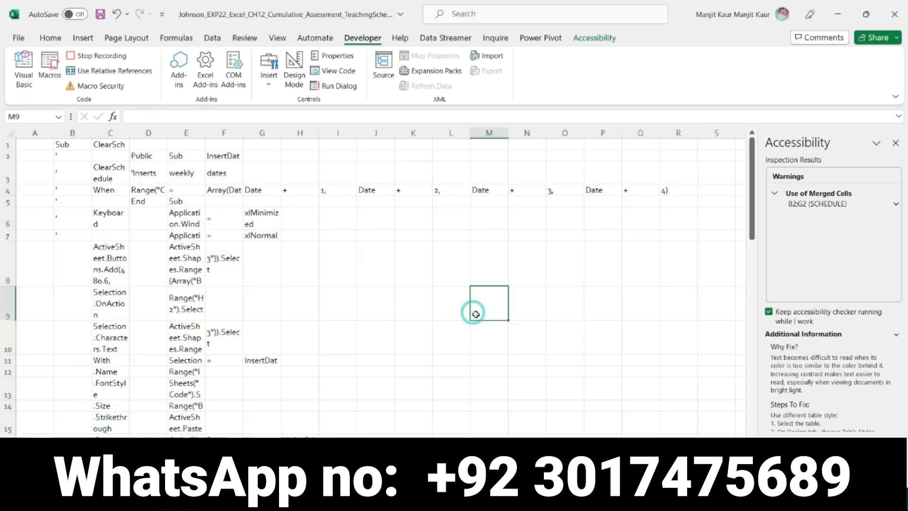
Switch to the Word instructions, remove the yellow highlighting from step 17 and highlight step 18's compatibility sentence in yellow.
click(379, 497)
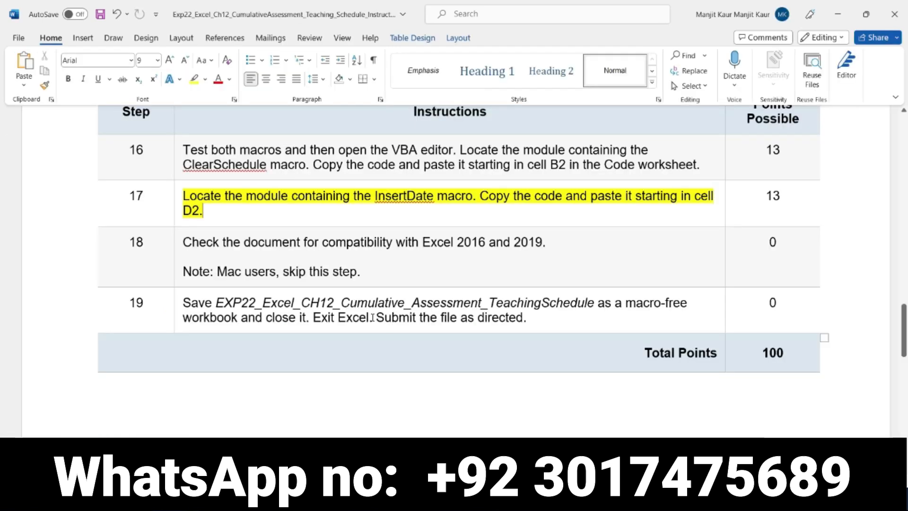
click(181, 196)
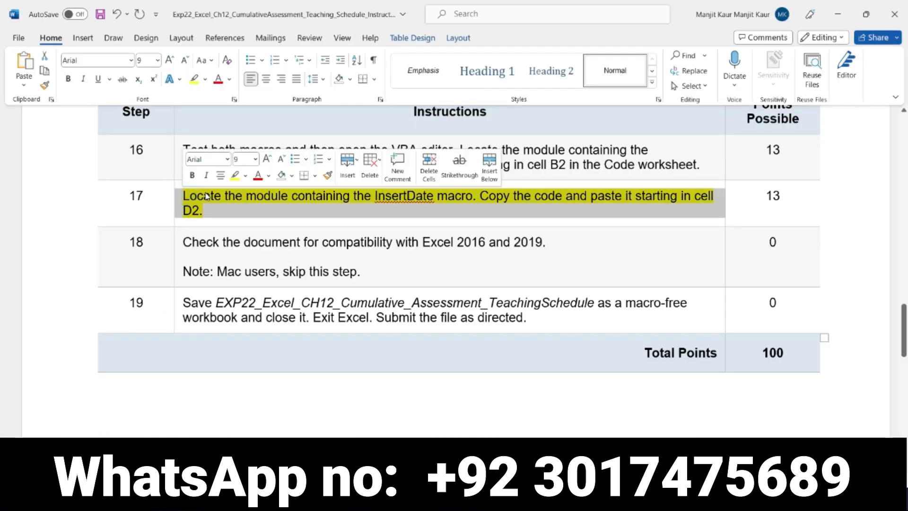
click(235, 175)
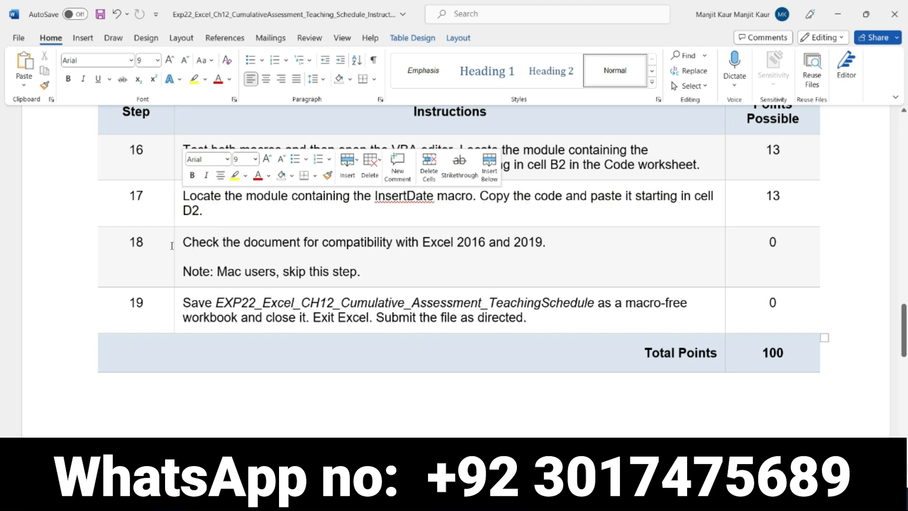
drag(184, 242, 547, 250)
click(599, 231)
click(544, 270)
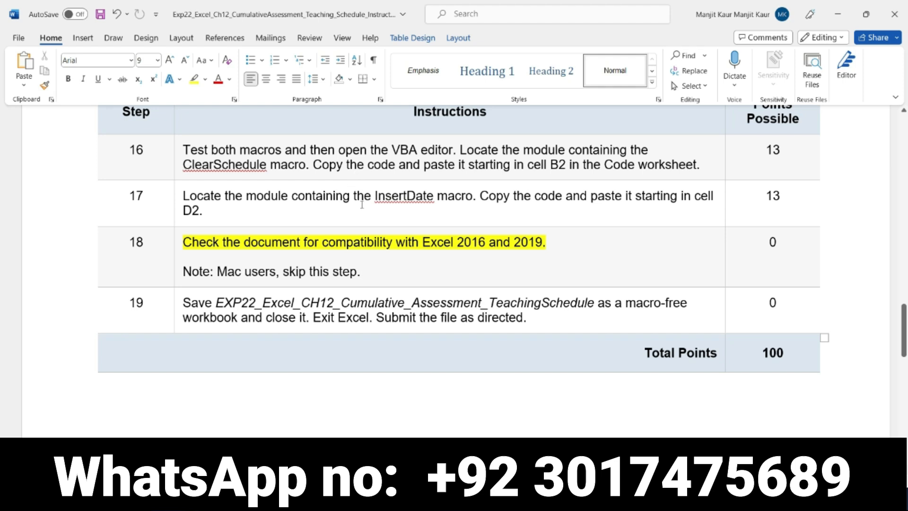
Switch to the VBA editor, close it and return to the Excel workbook.
click(478, 499)
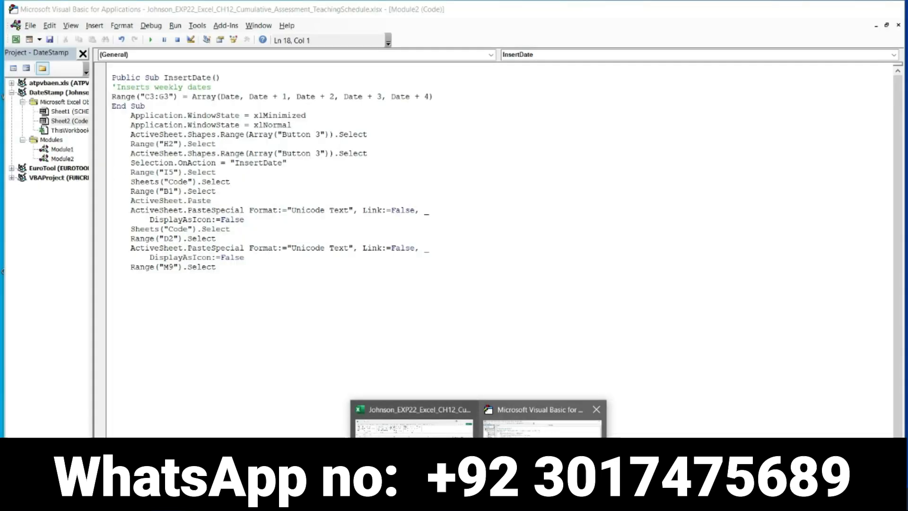
click(542, 419)
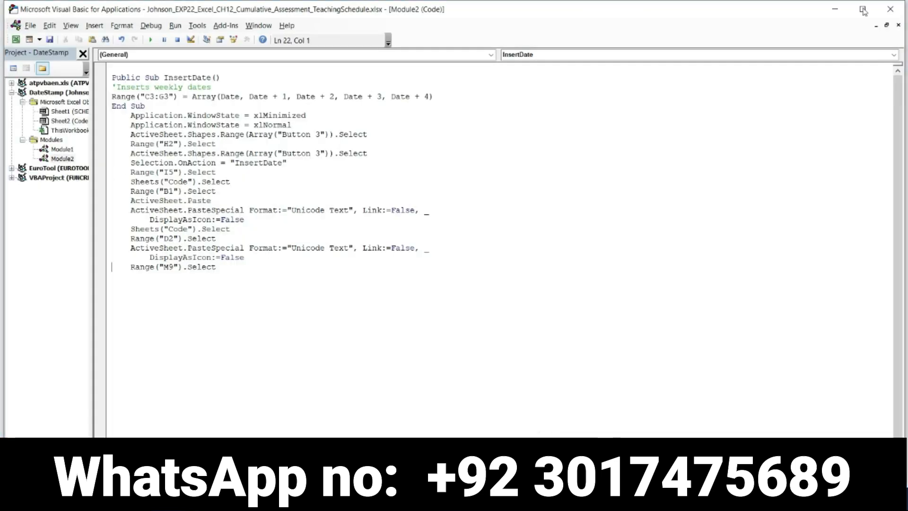
click(892, 10)
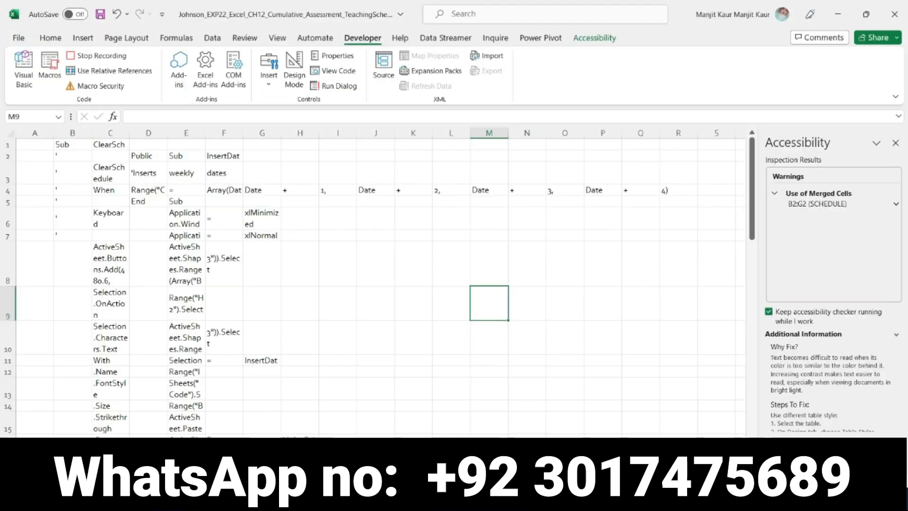
click(502, 500)
click(502, 500)
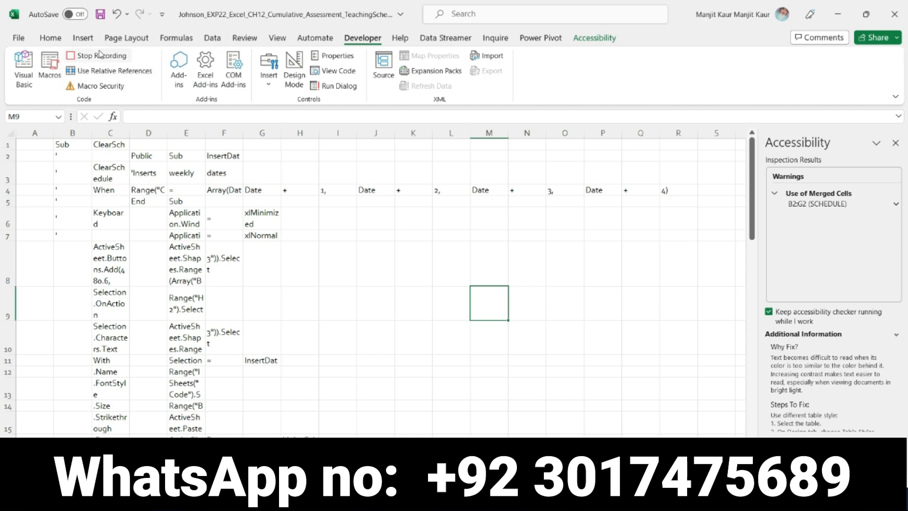
Run the Compatibility Checker on the workbook.
click(20, 40)
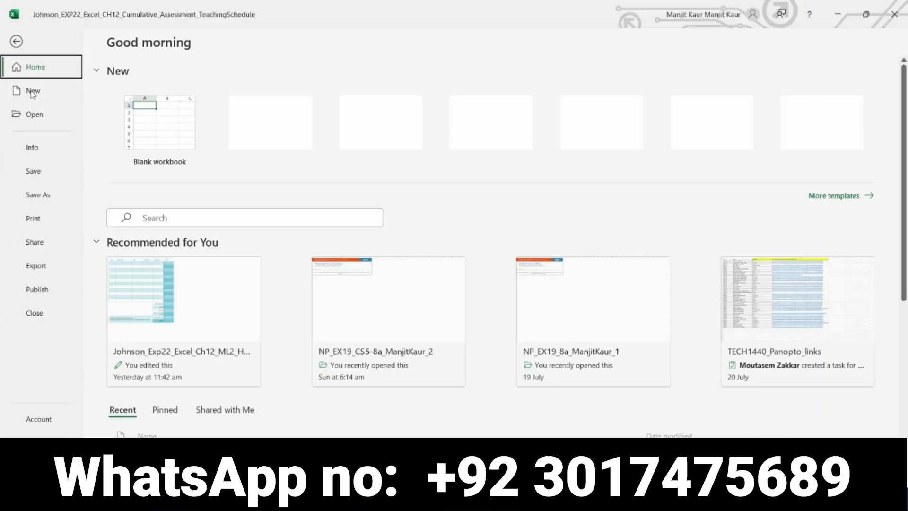
click(38, 147)
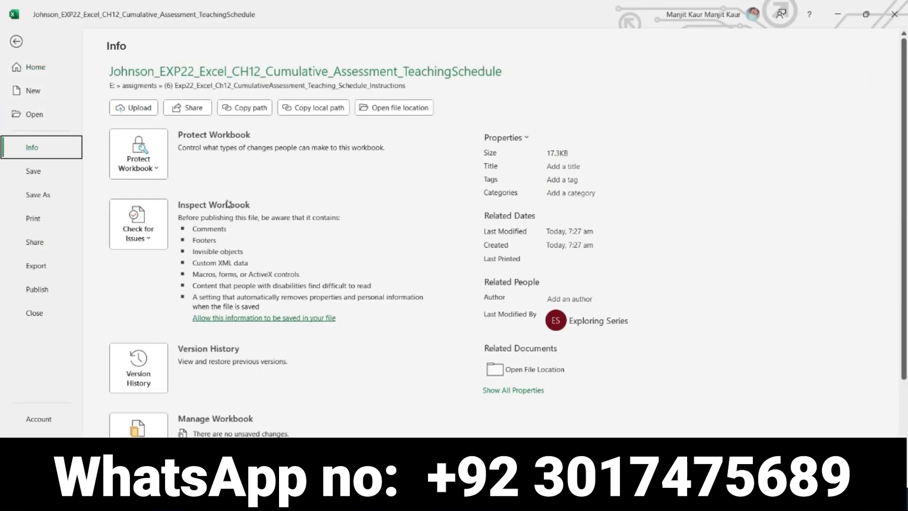
click(165, 242)
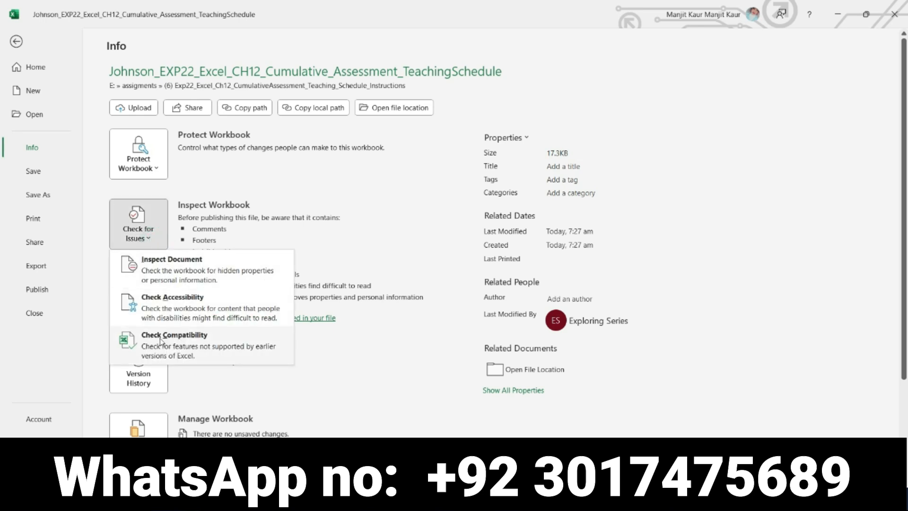
click(175, 336)
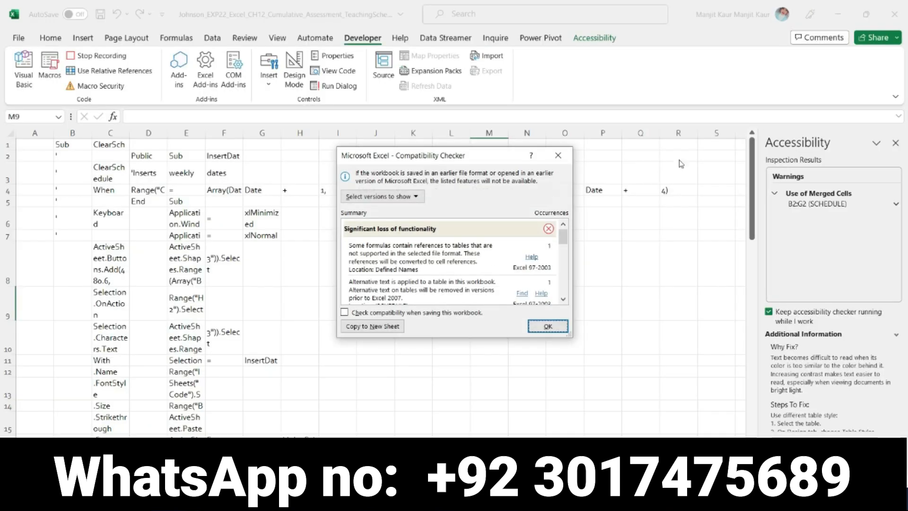
Limit the Compatibility Checker to Excel 2016 and Excel 2019 by excluding all other versions, and close it.
click(360, 199)
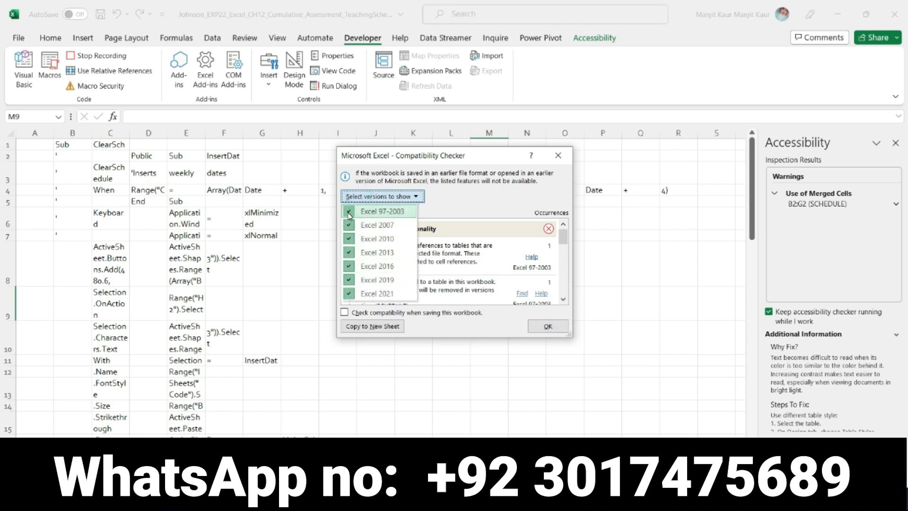
click(350, 216)
click(354, 196)
click(350, 239)
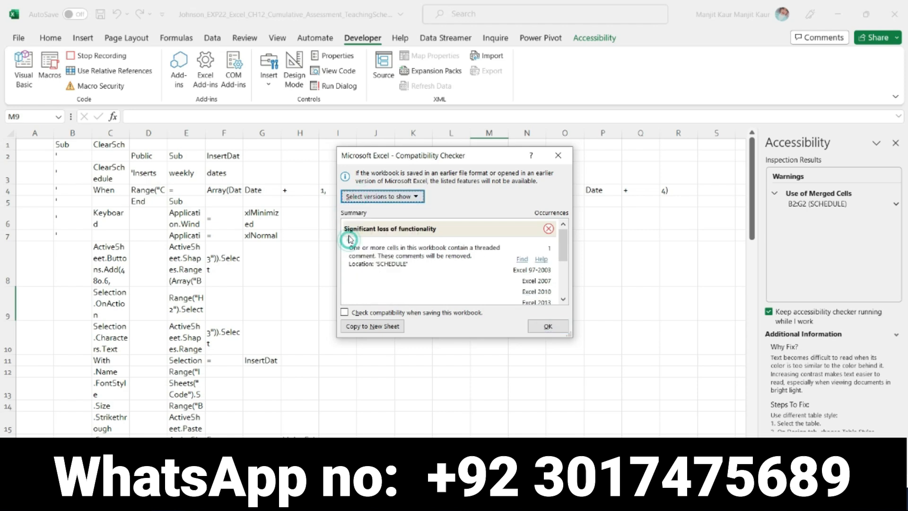
click(376, 198)
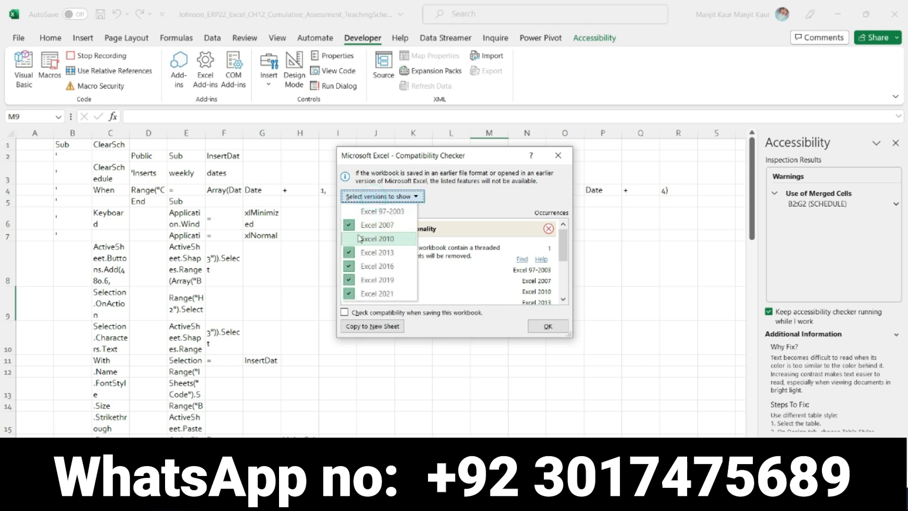
click(350, 225)
click(379, 196)
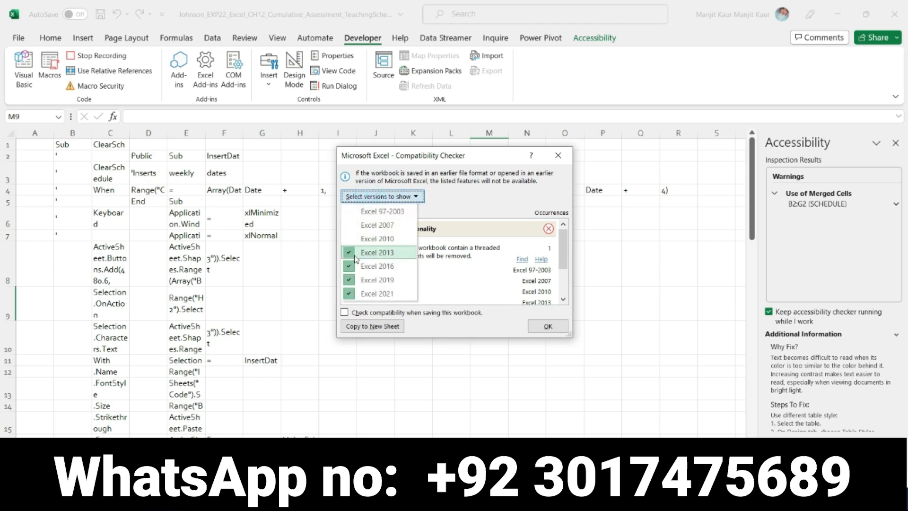
click(350, 253)
click(378, 196)
click(350, 296)
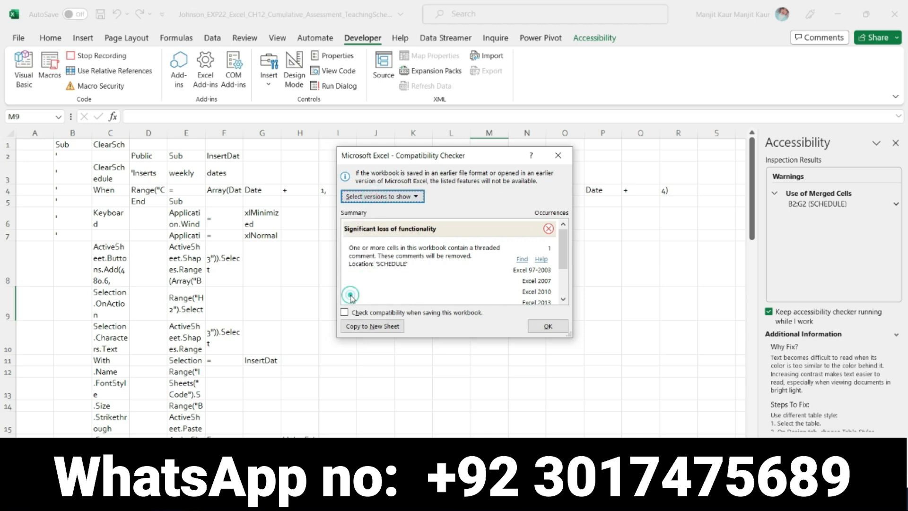
click(537, 331)
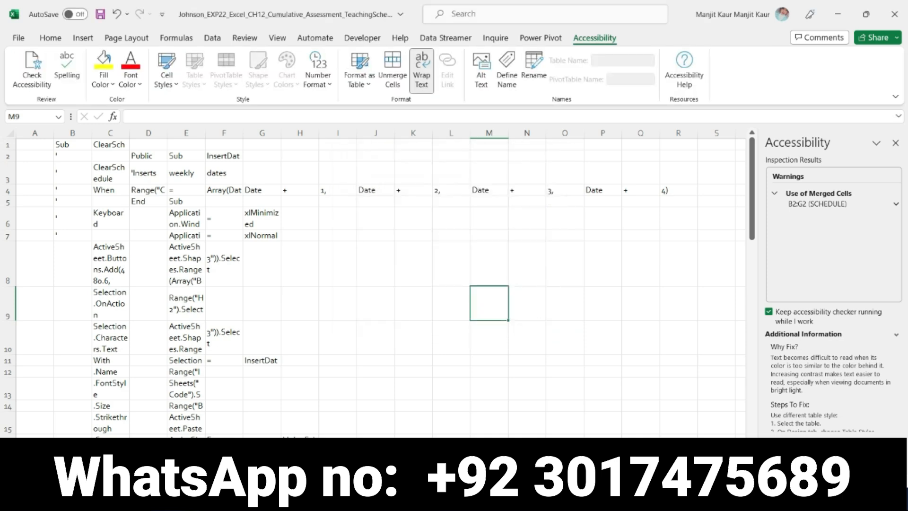
Switch to the Word instructions and re-read which Excel versions step 18 names.
click(513, 498)
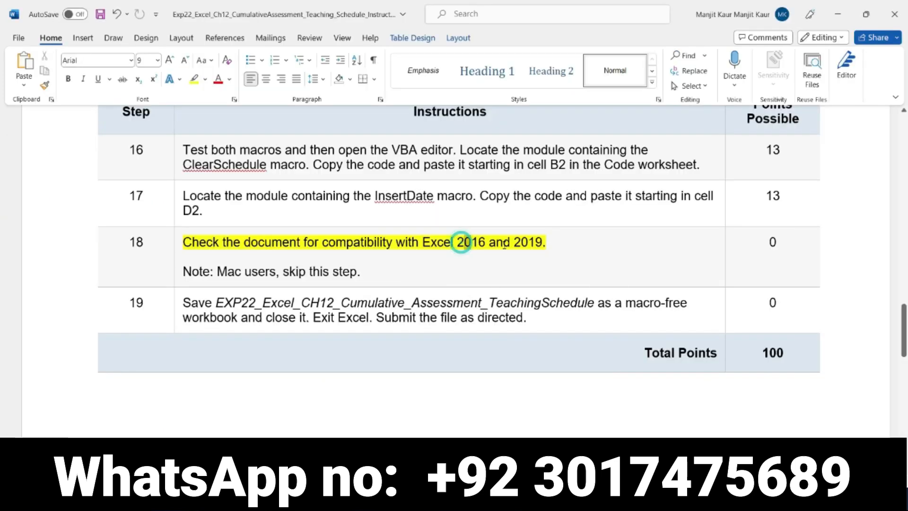
drag(458, 242, 529, 244)
click(473, 262)
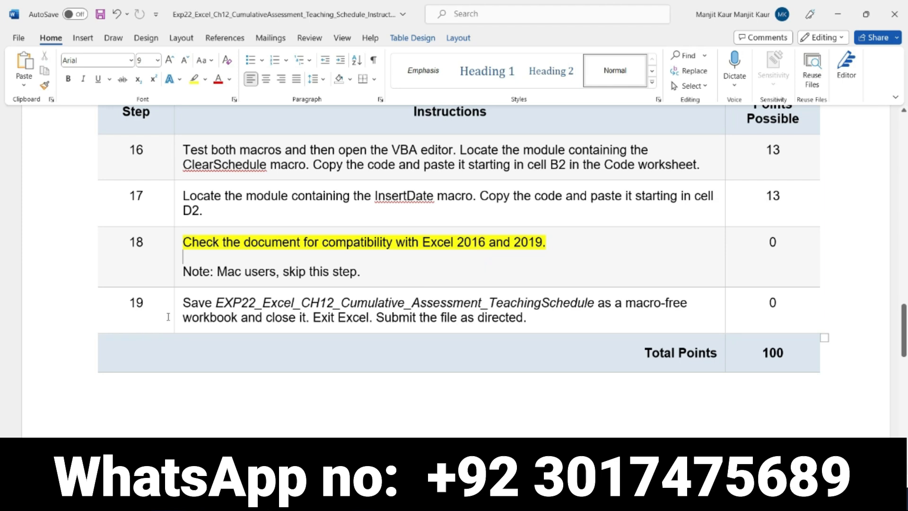
Return to Excel and review the pasted macro code on the Code worksheet.
click(465, 499)
scroll(396, 377, down, 1)
scroll(396, 377, up, 1)
scroll(396, 376, down, 16)
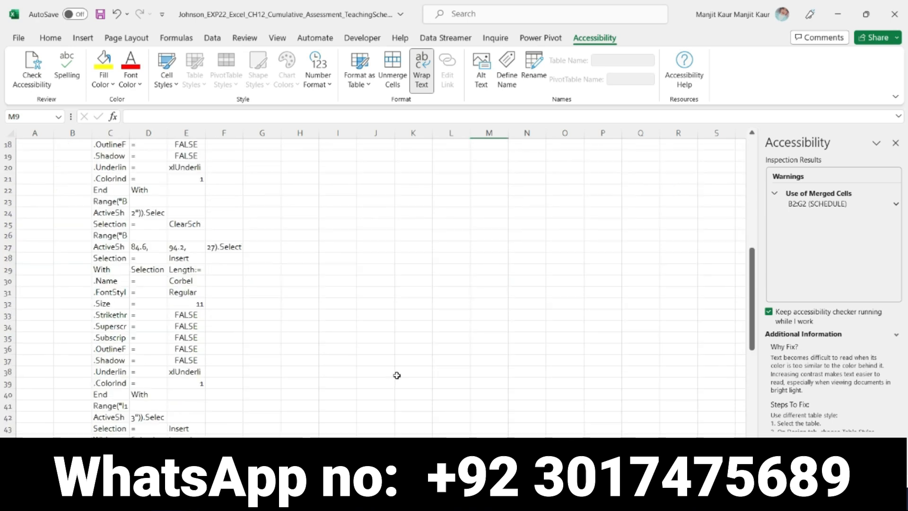
scroll(397, 375, up, 9)
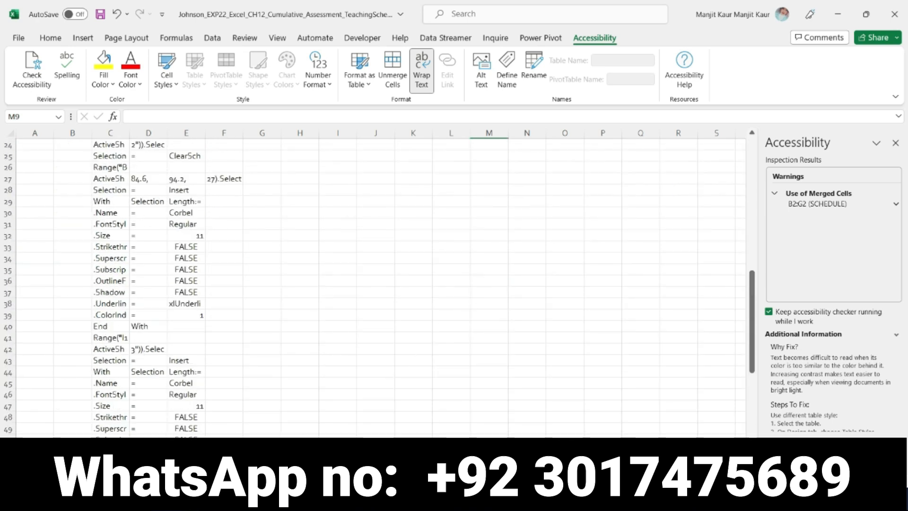
Review the SCHEDULE worksheet with its macro buttons, and go back over the pasted code on the Code worksheet.
key(ctrl+Page_Up)
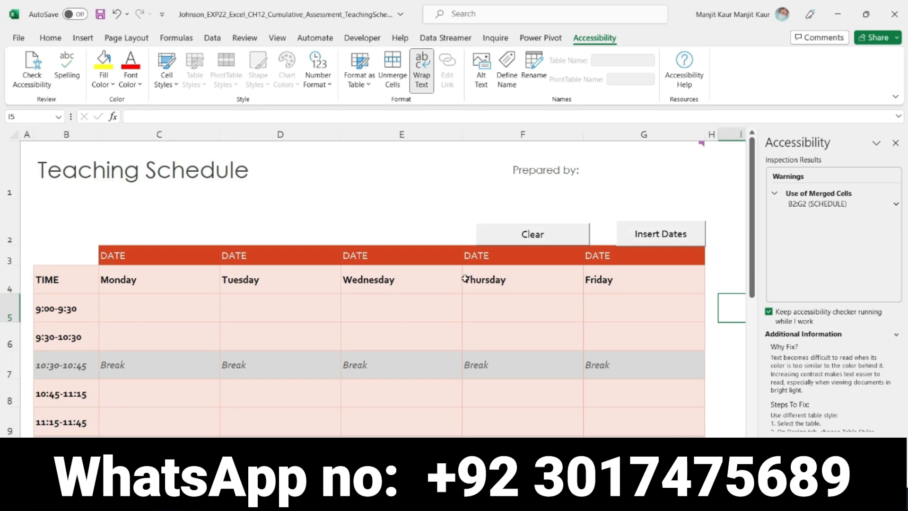
click(402, 224)
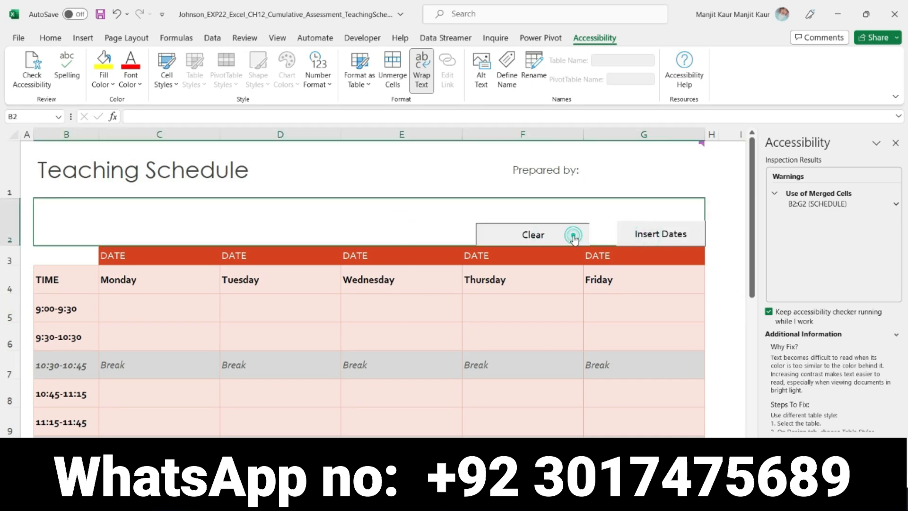
scroll(460, 325, down, 10)
scroll(431, 344, up, 10)
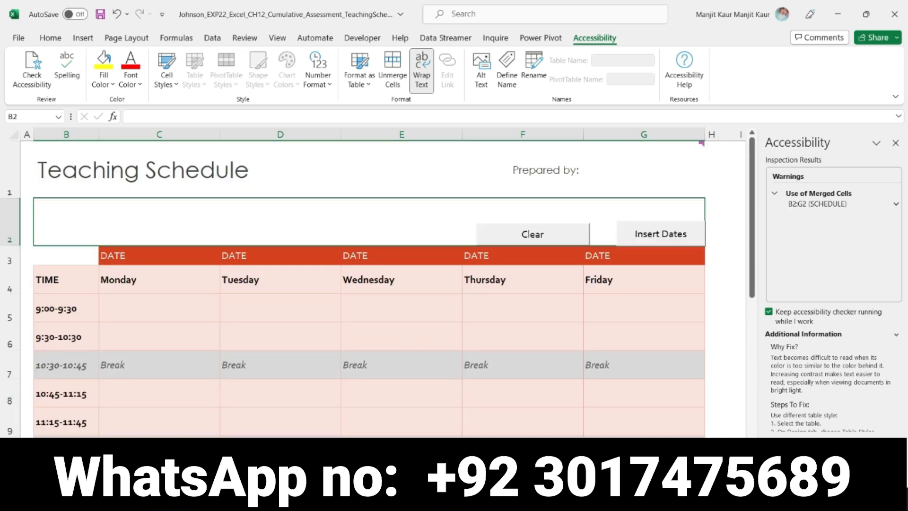
click(138, 453)
scroll(273, 372, down, 8)
scroll(275, 372, up, 20)
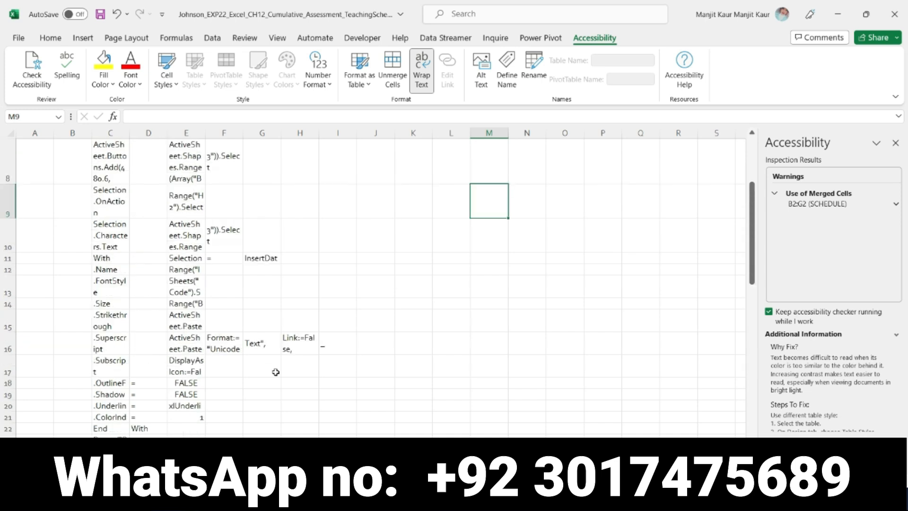
scroll(275, 373, up, 3)
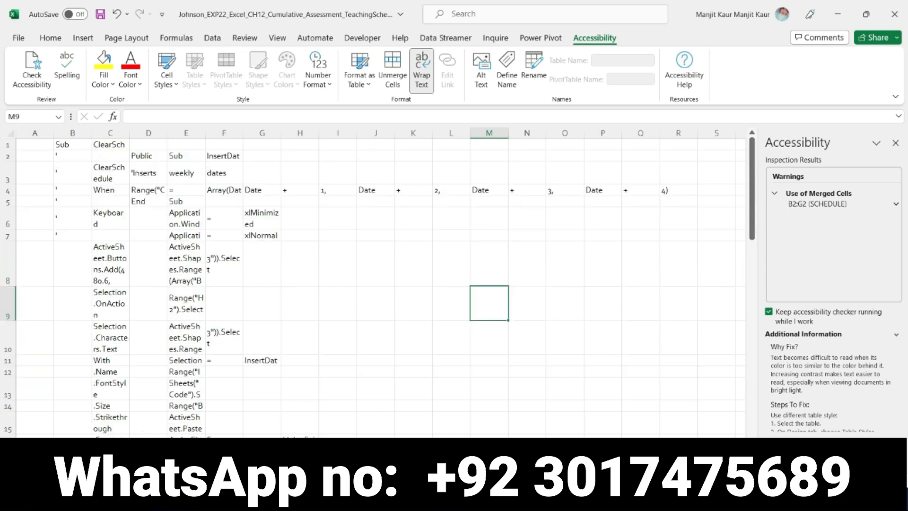
Switch to the Word instructions and look back through them up to the project title and description.
key(alt+Tab)
scroll(475, 388, up, 15)
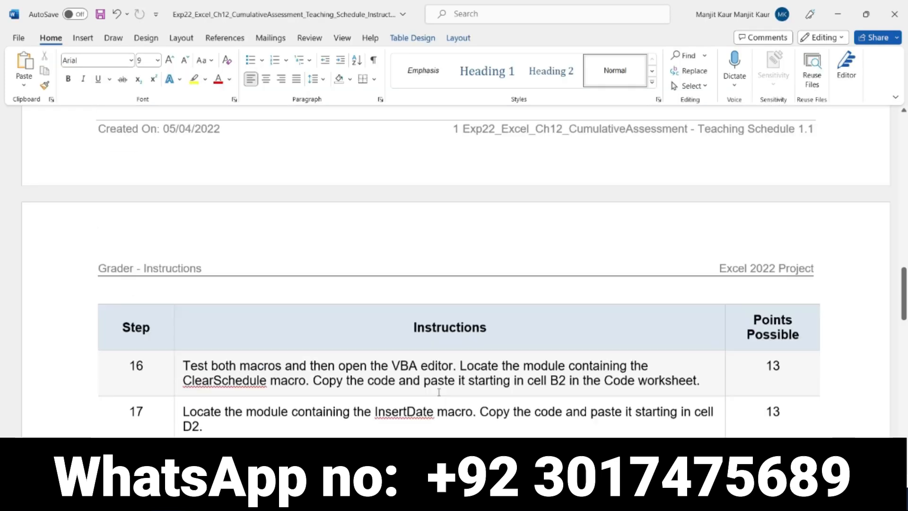
scroll(475, 389, up, 5)
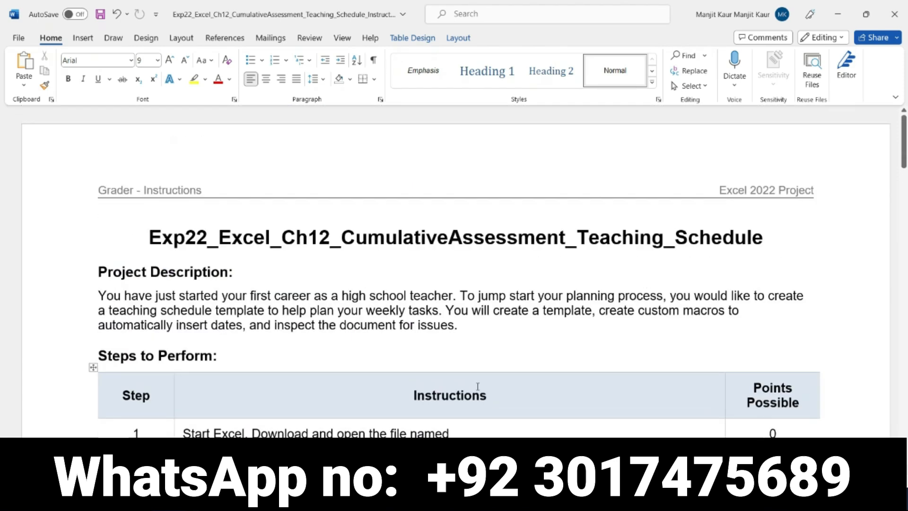
scroll(478, 390, down, 8)
scroll(477, 387, up, 10)
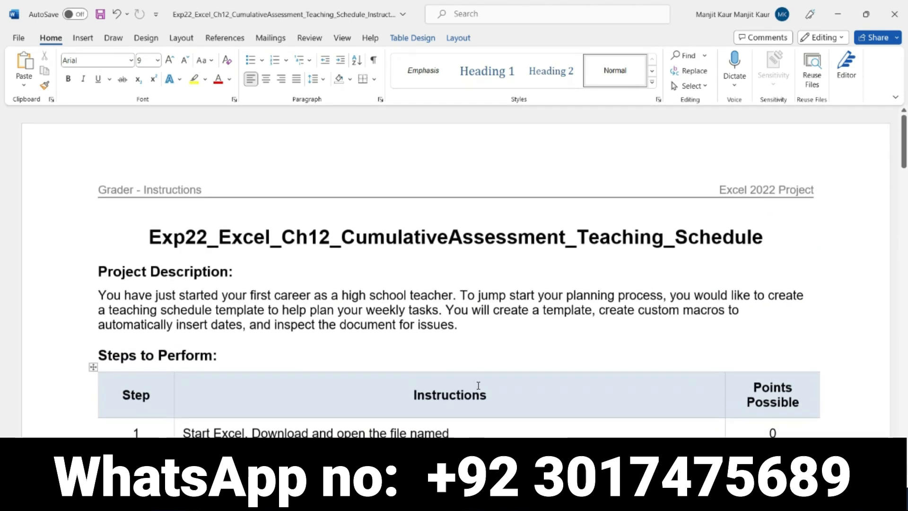